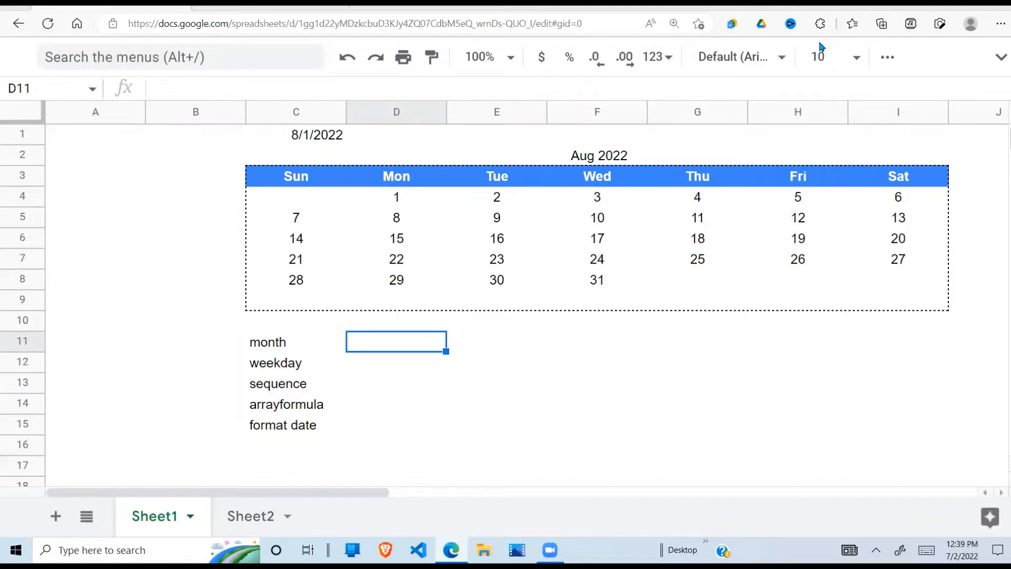
- Change the calendar's start date in C1 to 7/1/2022 using the date picker
left_click(318, 139)
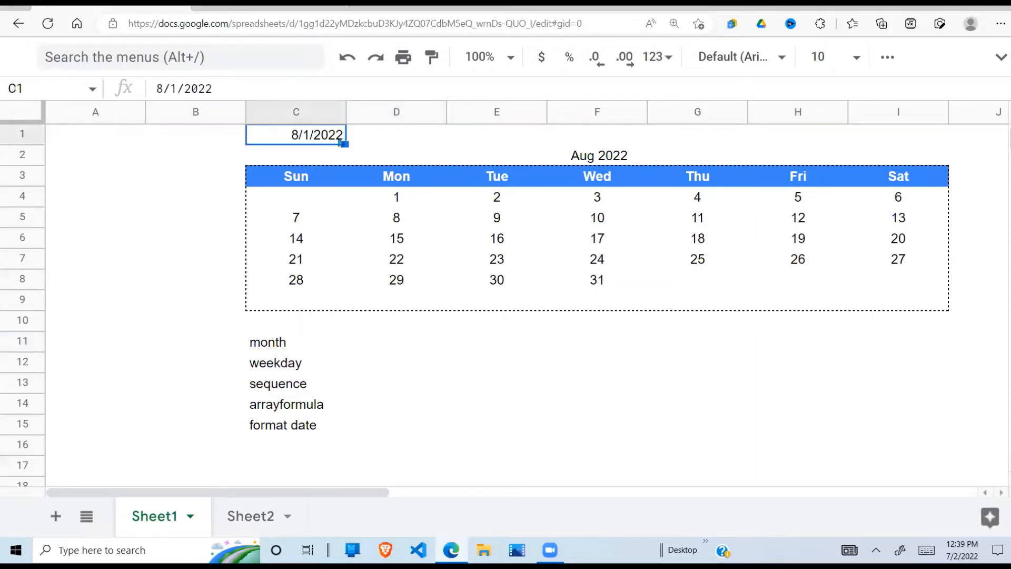
double_click(338, 138)
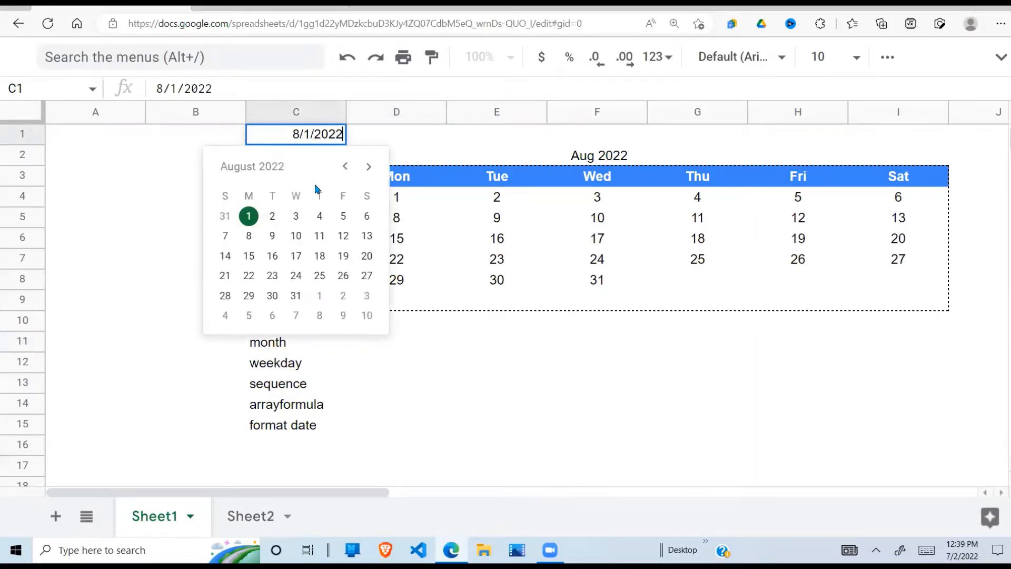
left_click(346, 167)
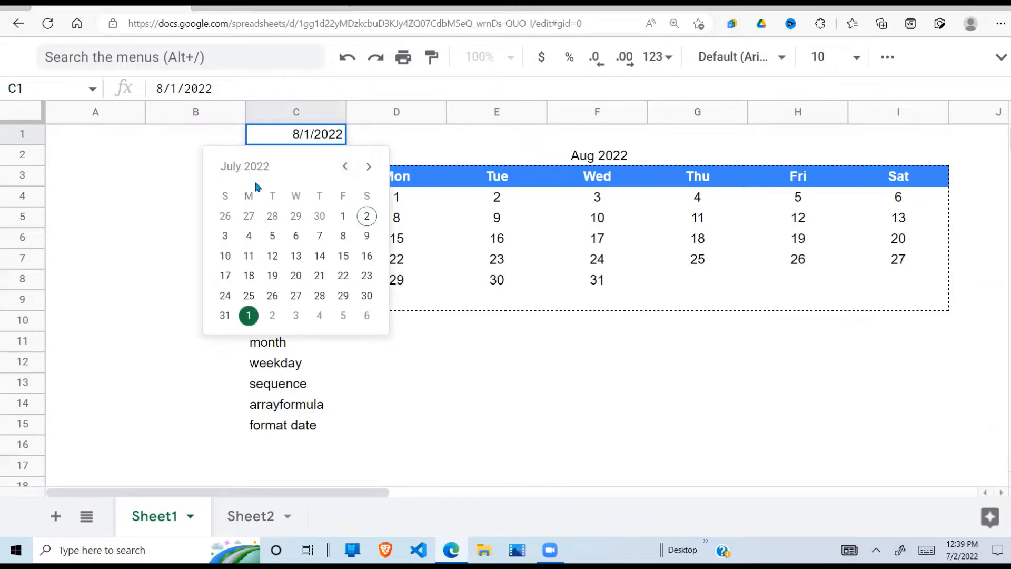
left_click(343, 216)
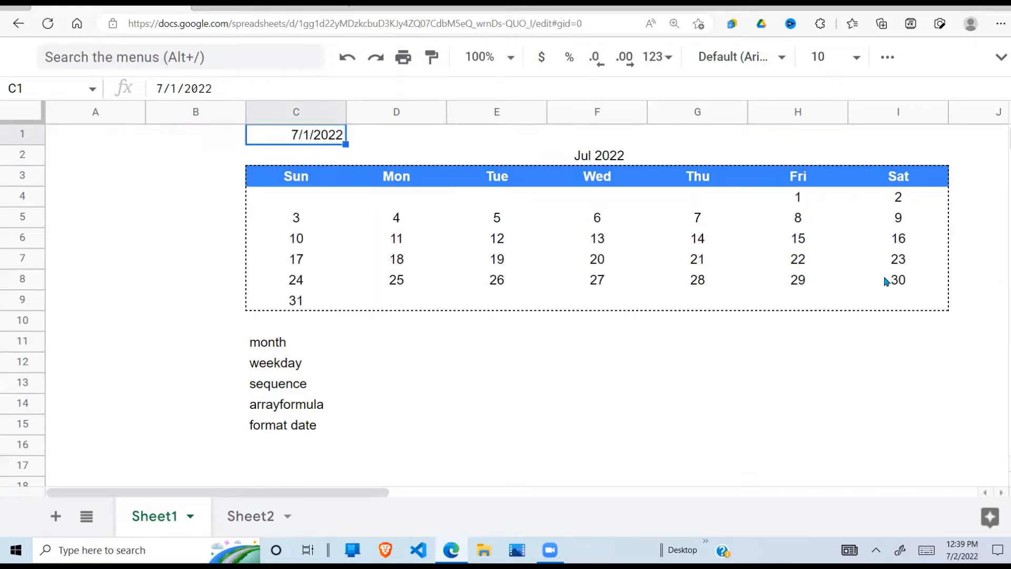
- Change the year of the date in C1 to 2020 so that it reads 7/1/2020
double_click(343, 138)
key("BackSpace")
type("0")
key("Return")
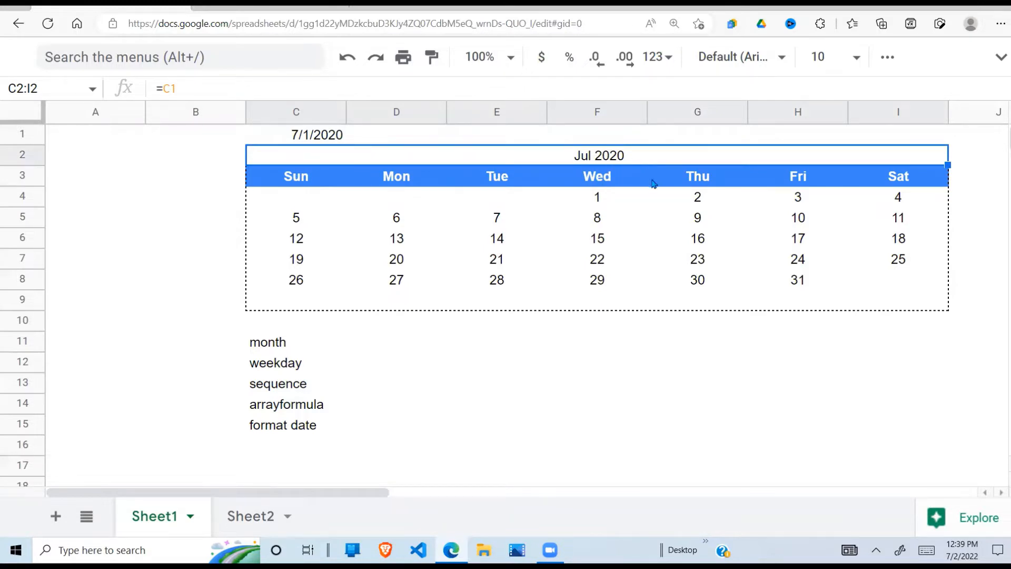
- Review the date in C1 and the function names listed in C11:C15, from month to format date
left_click(311, 139)
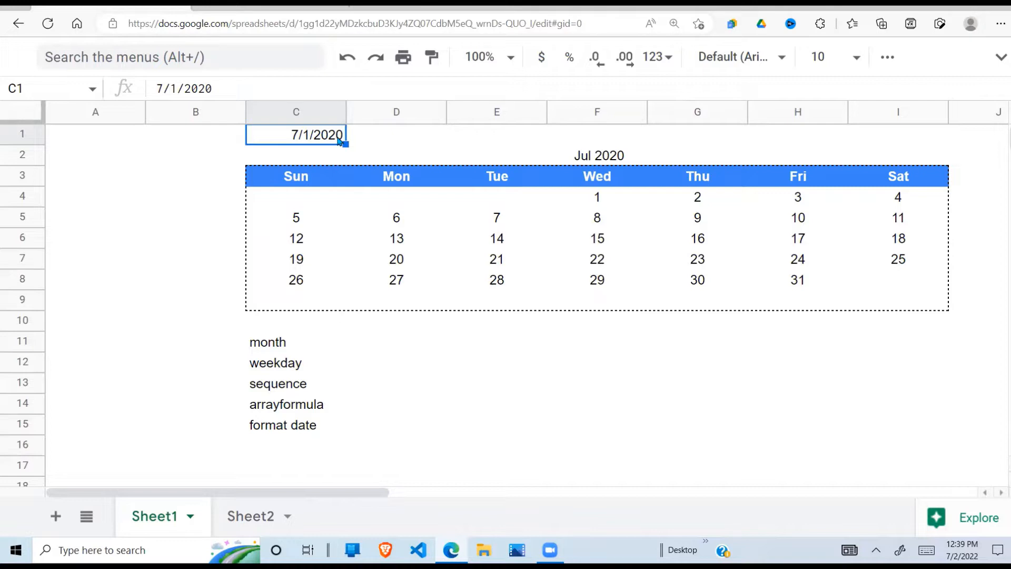
left_click(277, 345)
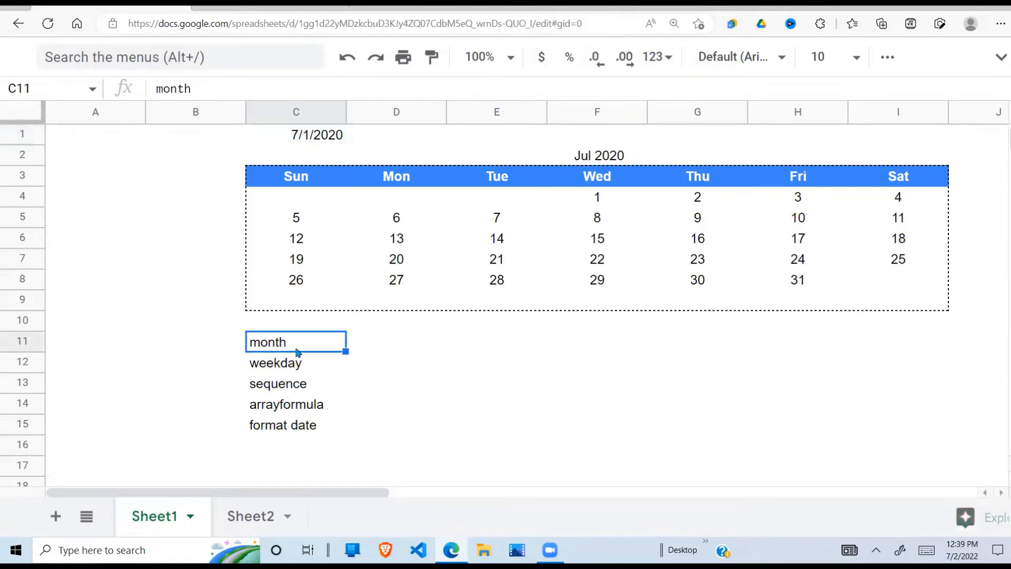
left_click(299, 367)
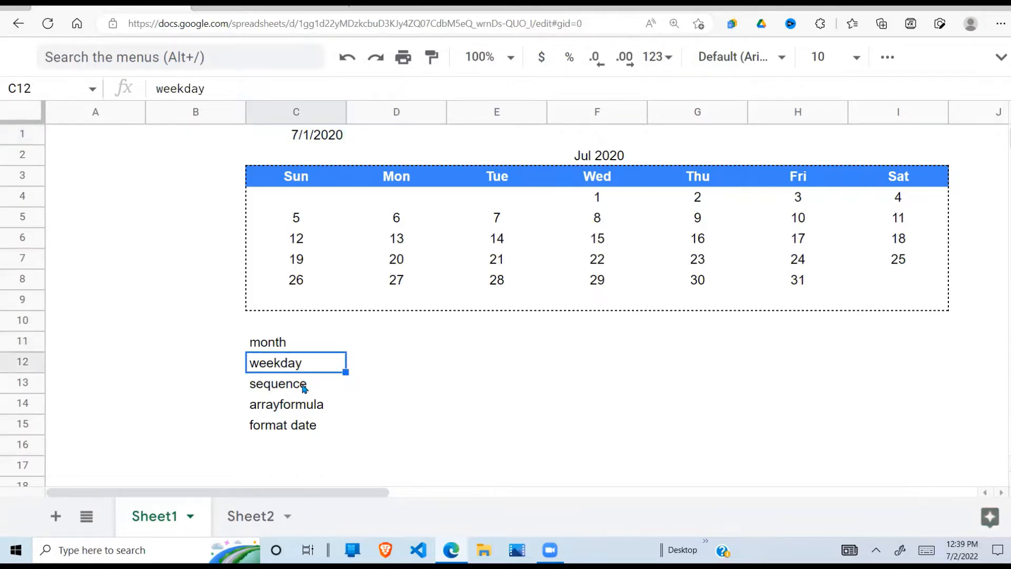
left_click(303, 388)
left_click(314, 414)
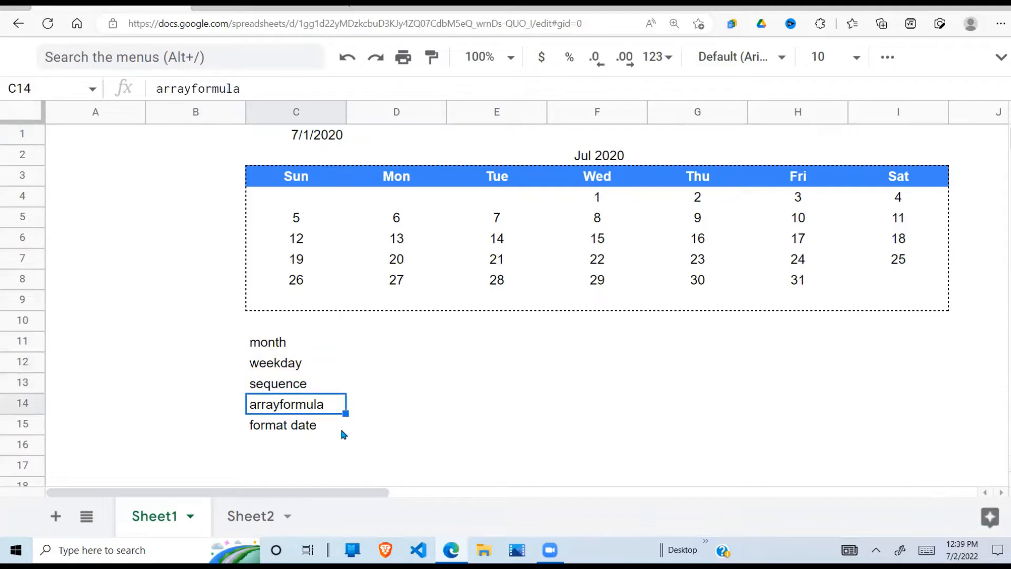
left_click(297, 429)
- Enter the formula =month(C1) in D11, beside the month label
left_click(421, 348)
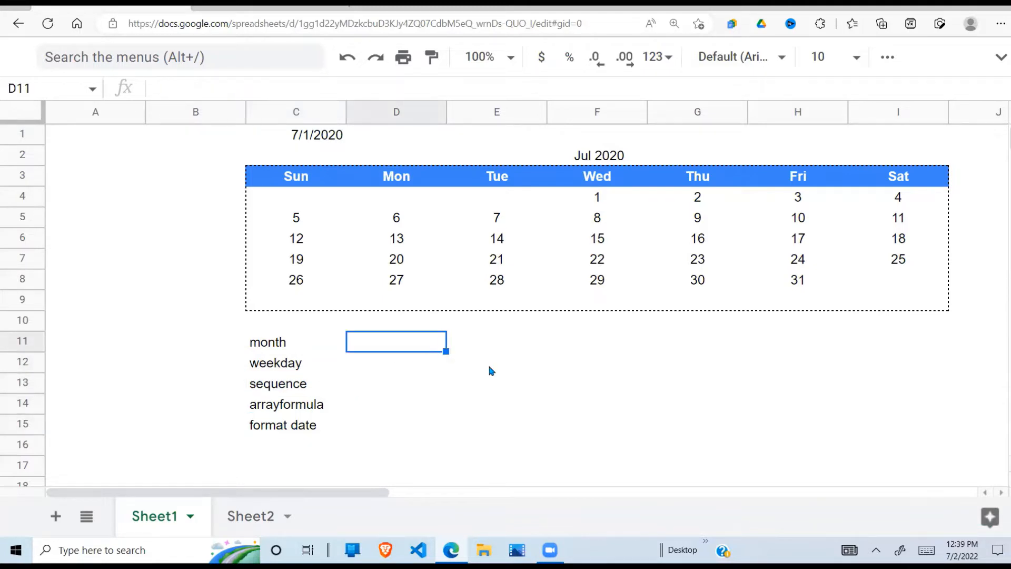
type("=mont(")
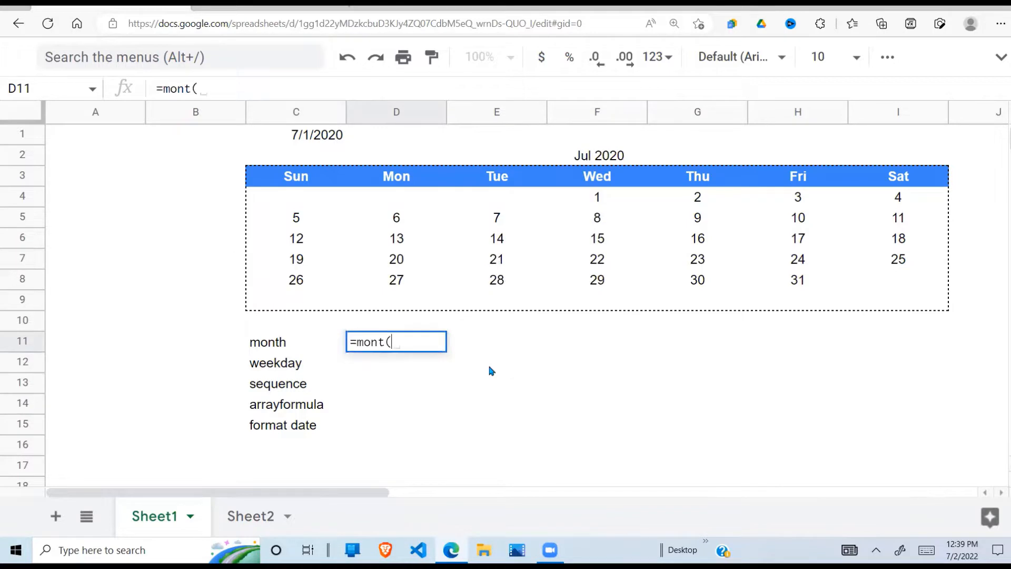
key("BackSpace")
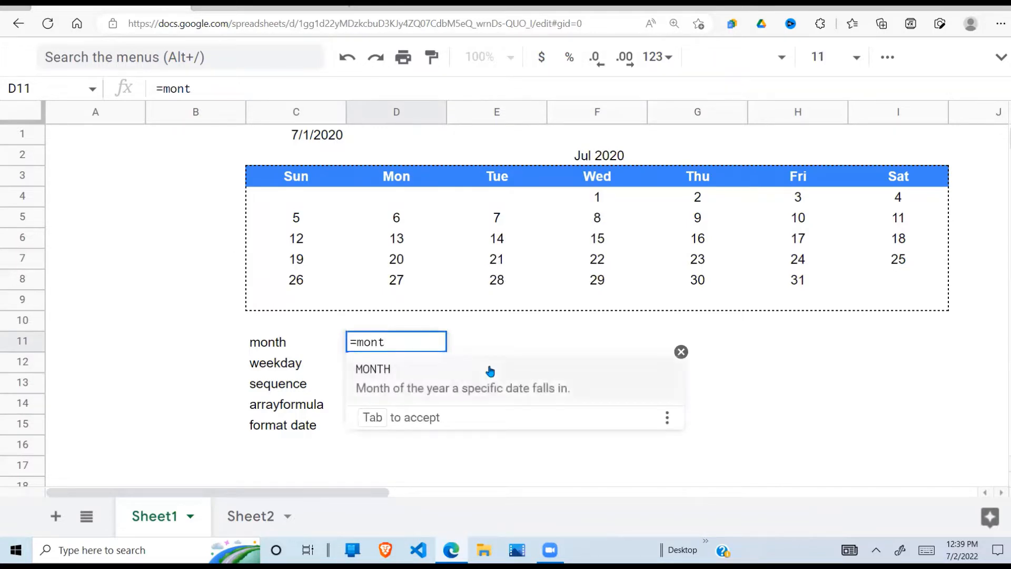
type("h(")
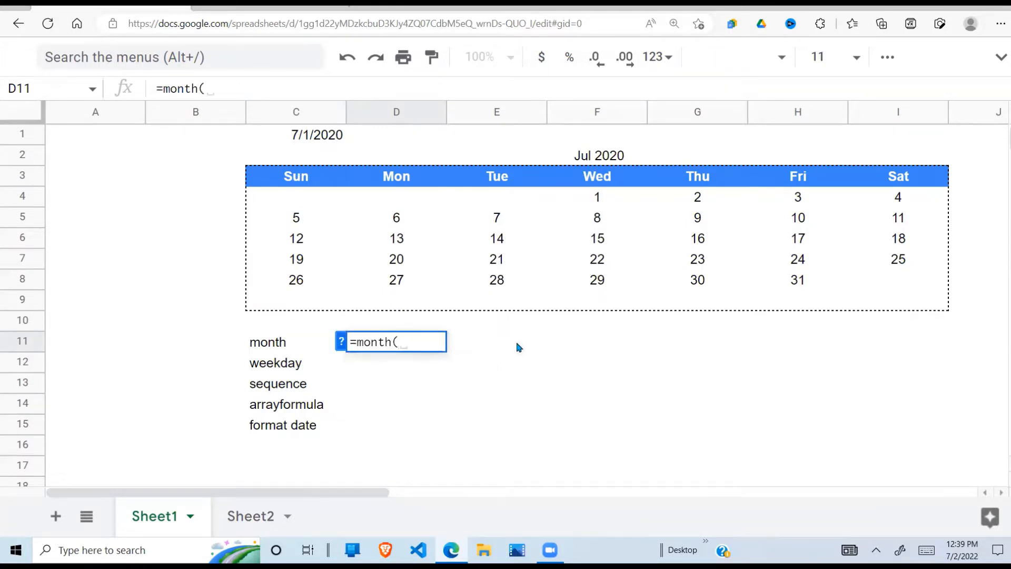
left_click(330, 143)
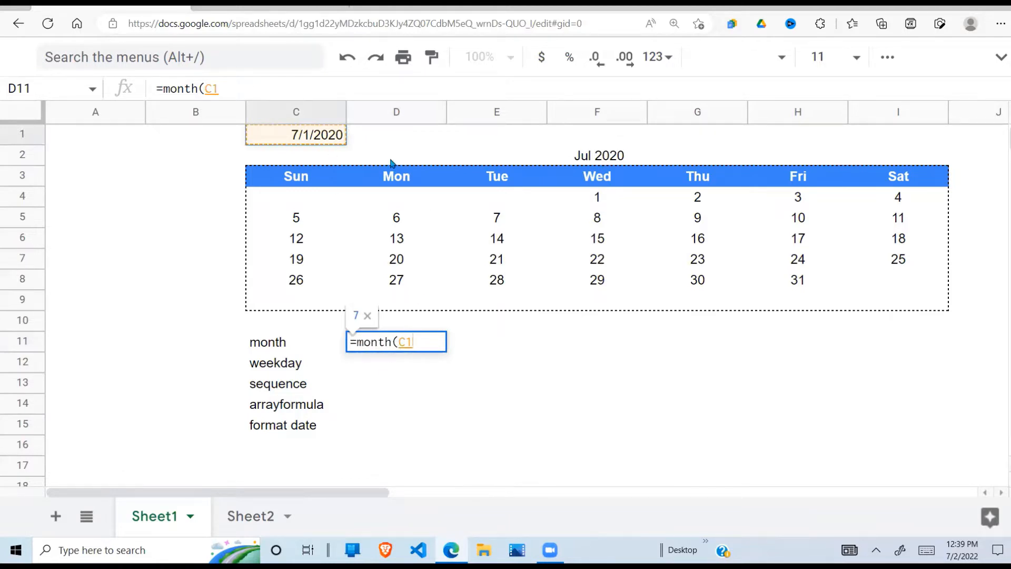
type(")")
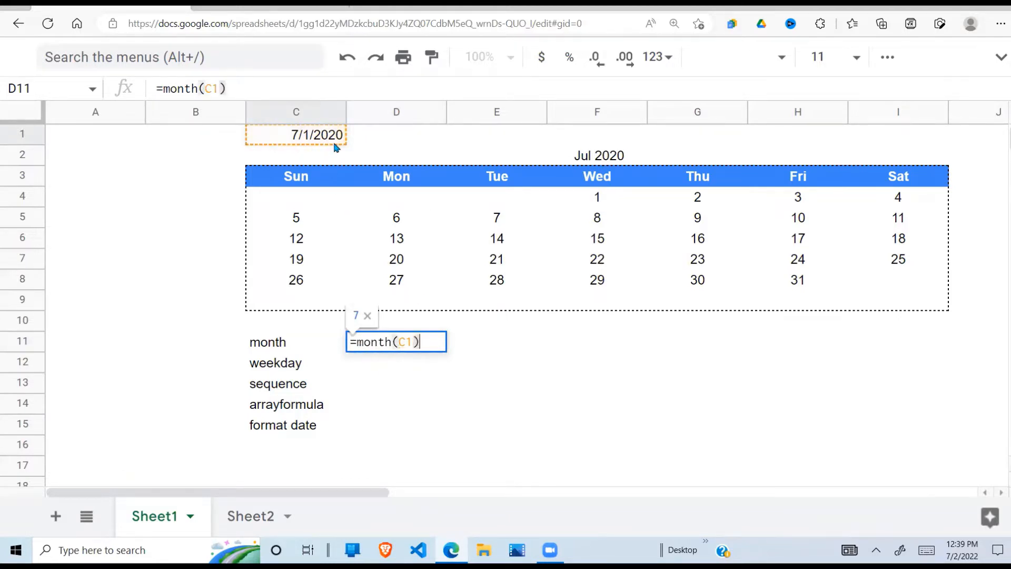
key("Return")
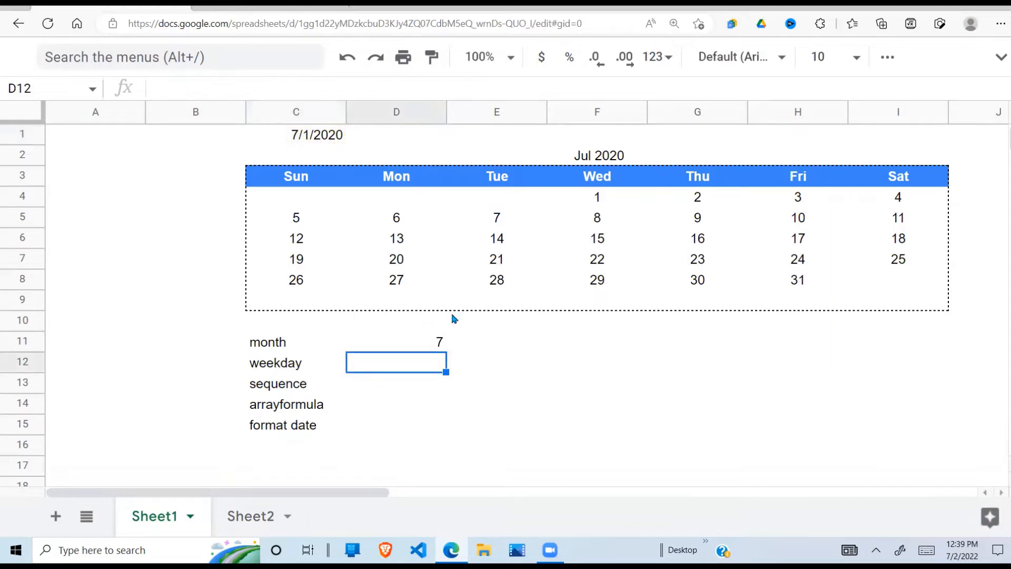
left_click(438, 342)
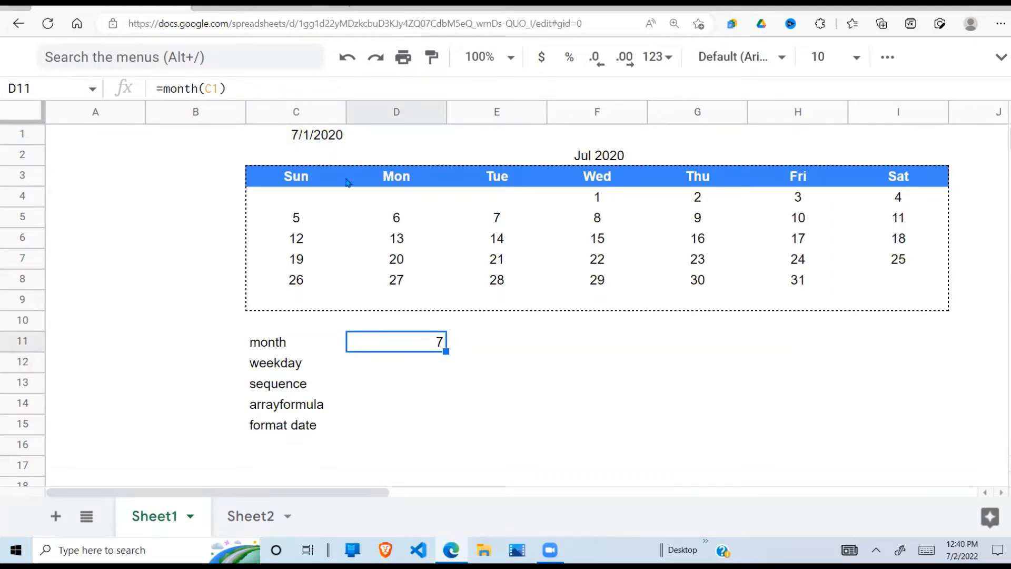
- Enter the formula =weekday(C1) in D12, beside the weekday label
left_click(423, 367)
type("=")
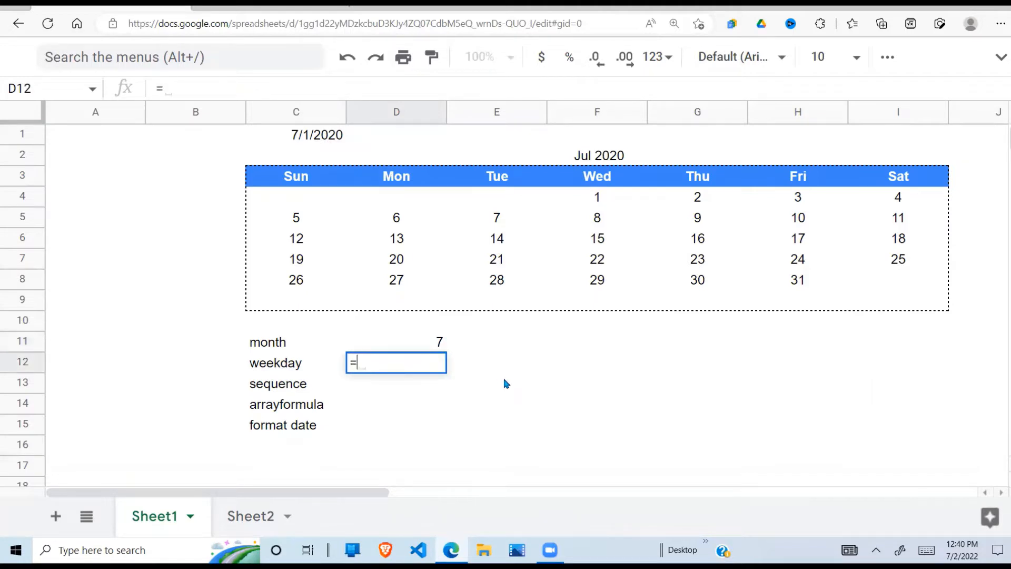
type("mo")
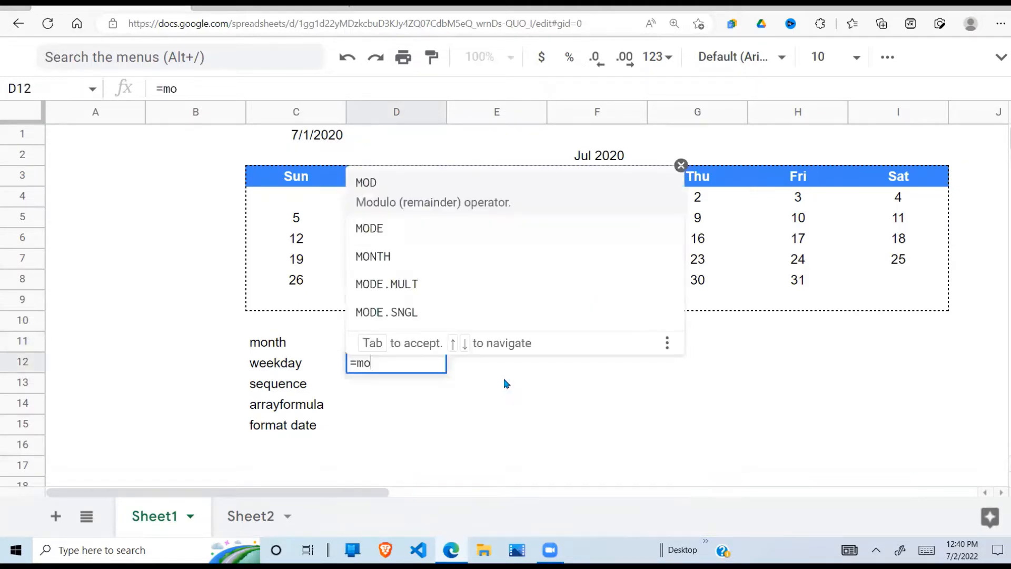
type("nth")
key("BackSpace")
key("BackSpace")
key("BackSpace")
key("BackSpace")
key("BackSpace")
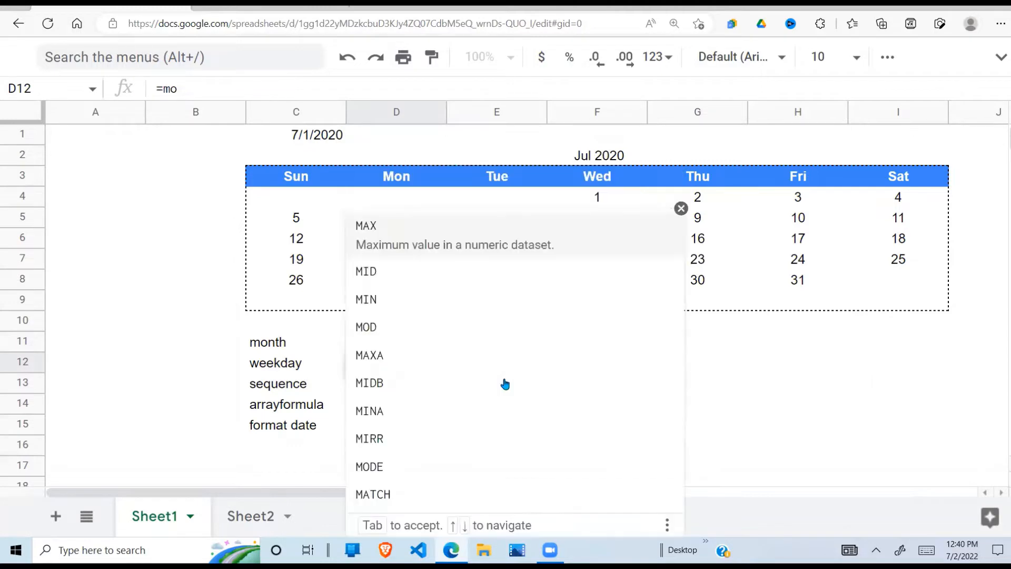
type("week")
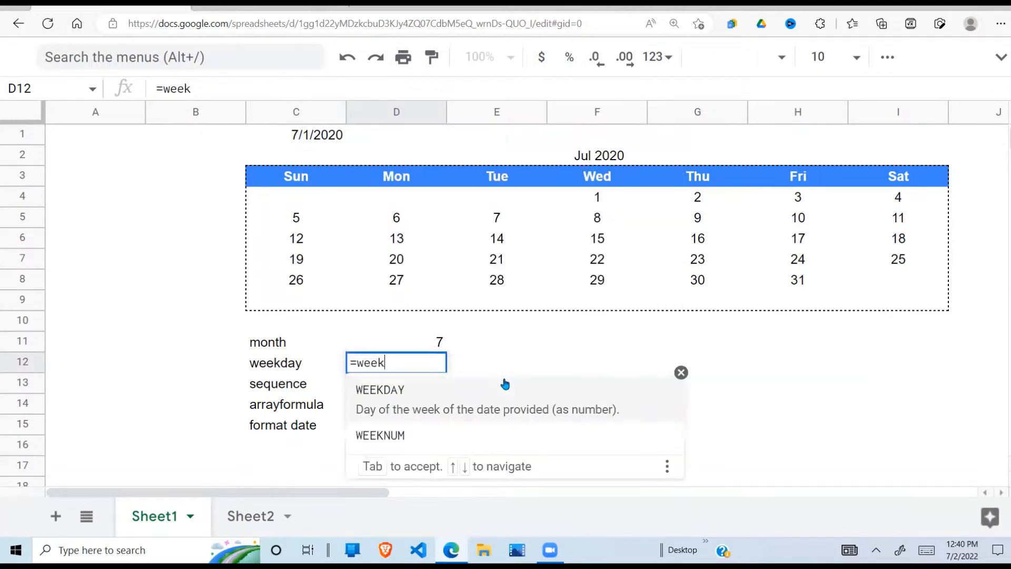
type("day")
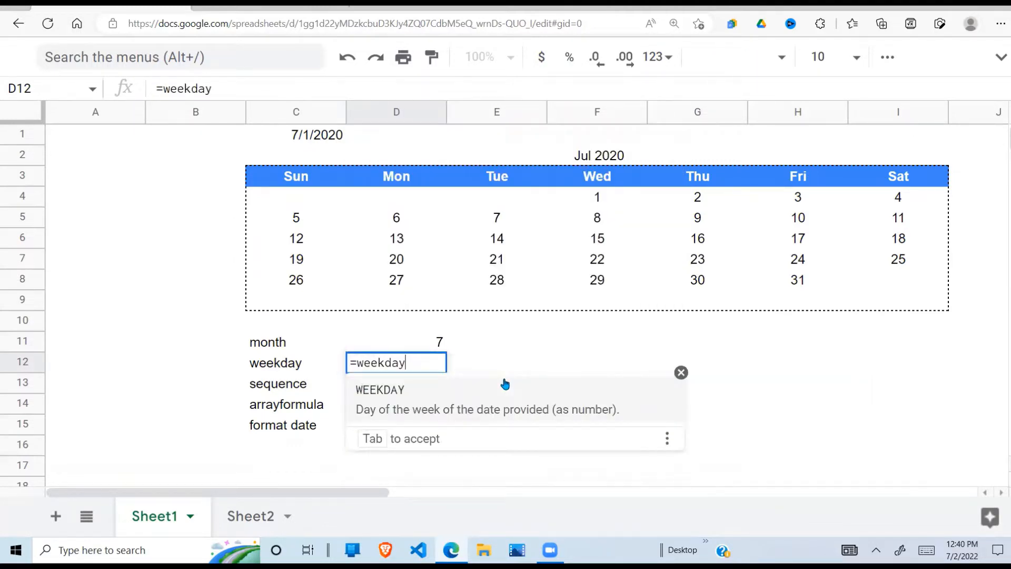
type("(")
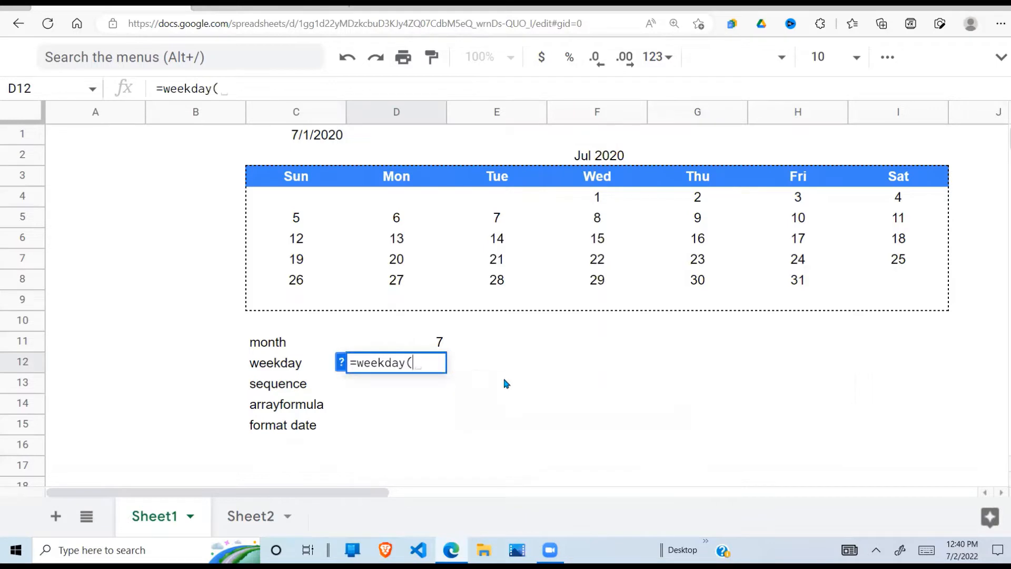
left_click(326, 136)
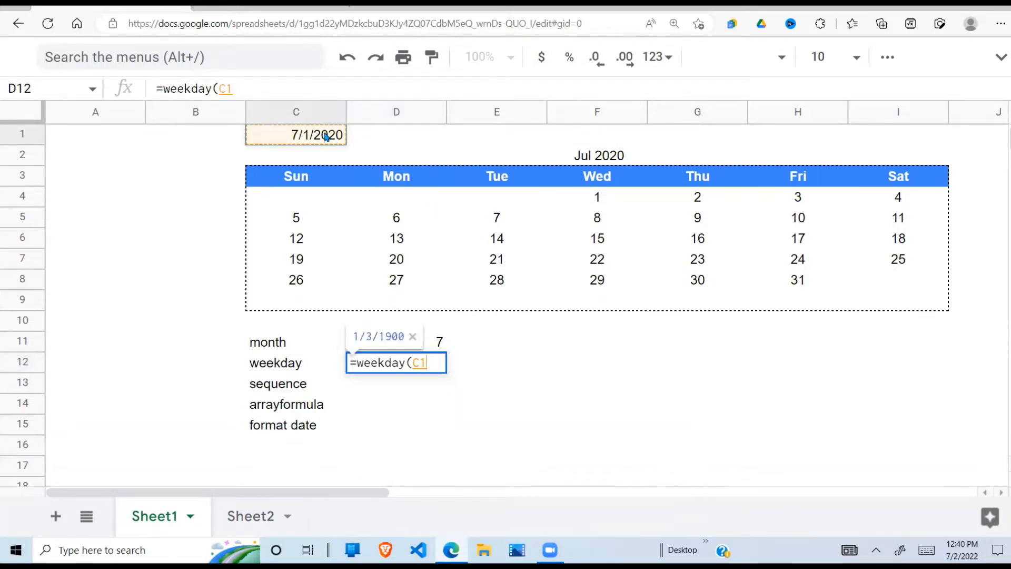
type(")")
key("Return")
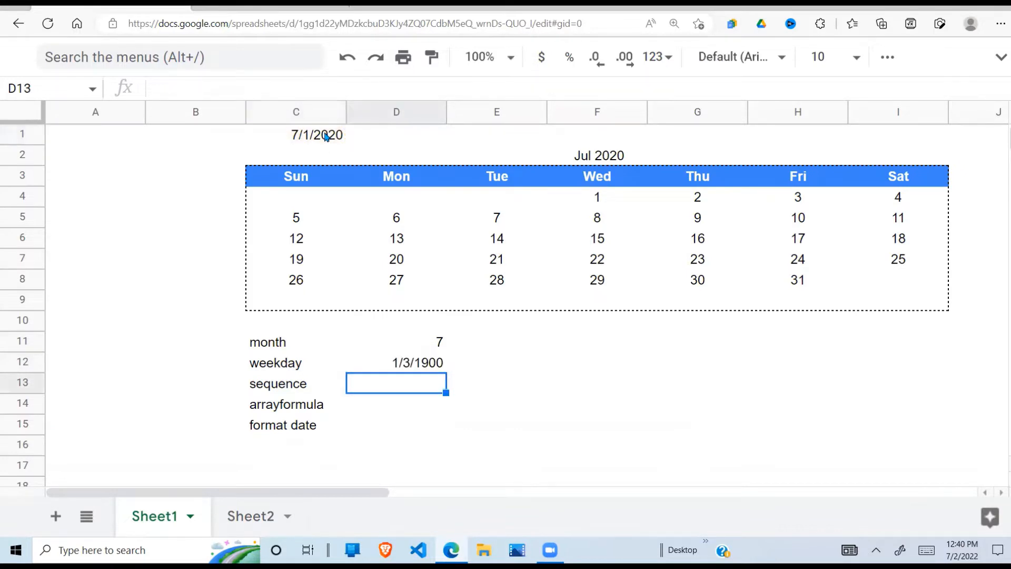
- Format the weekday result in D12 as a Number and remove both of its decimal places
left_click(427, 368)
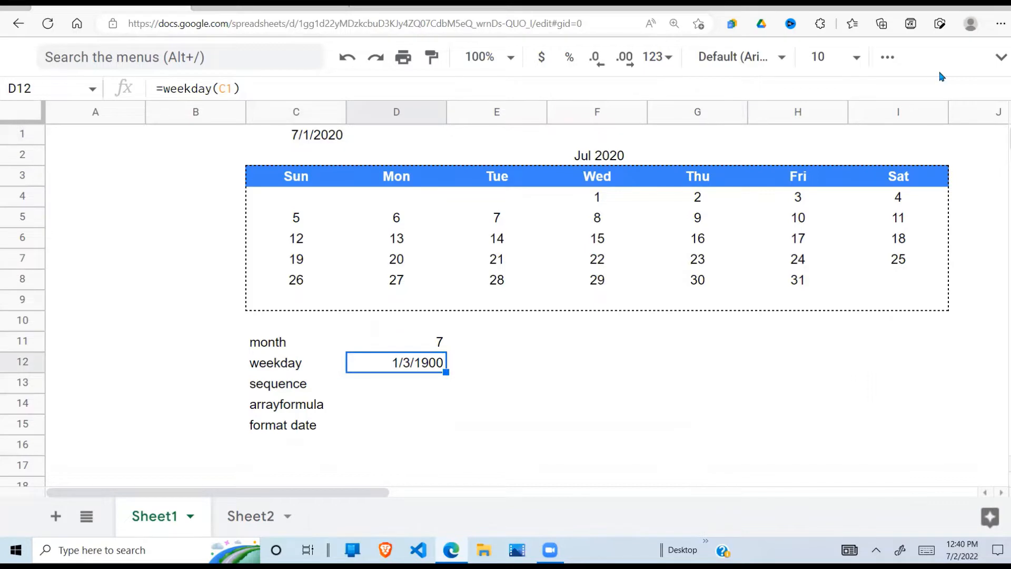
left_click(997, 59)
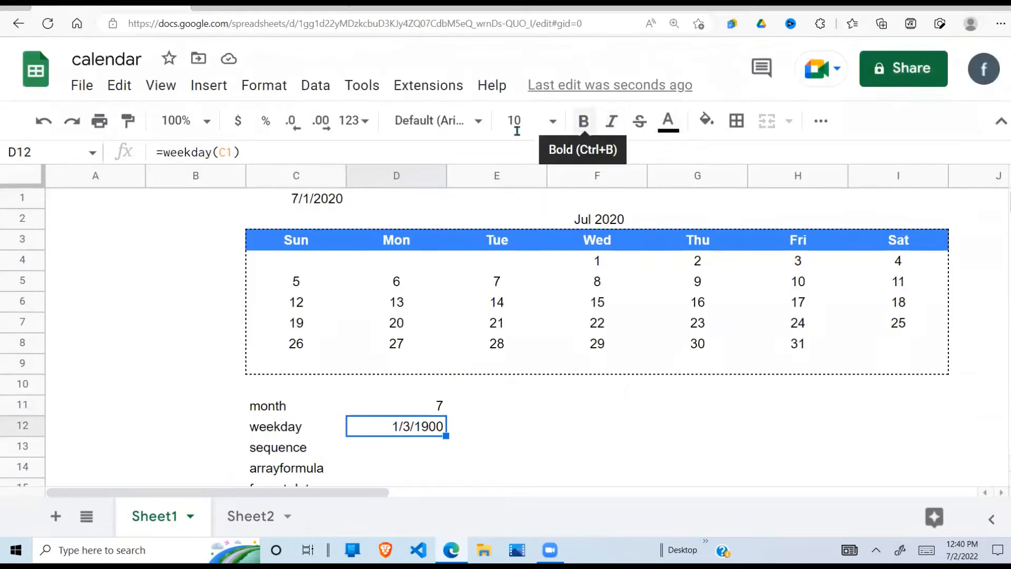
left_click(253, 88)
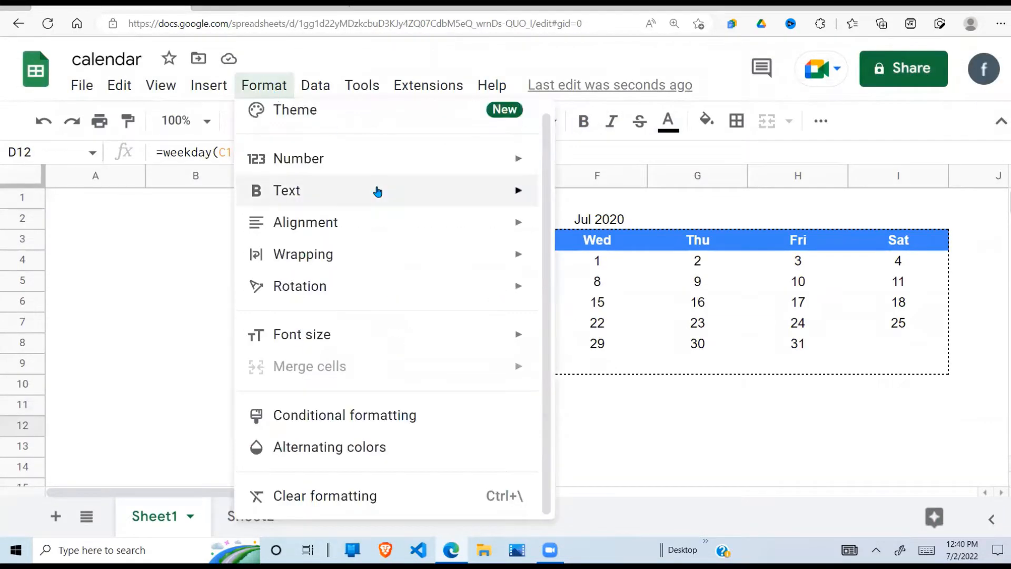
mouse_move(389, 167)
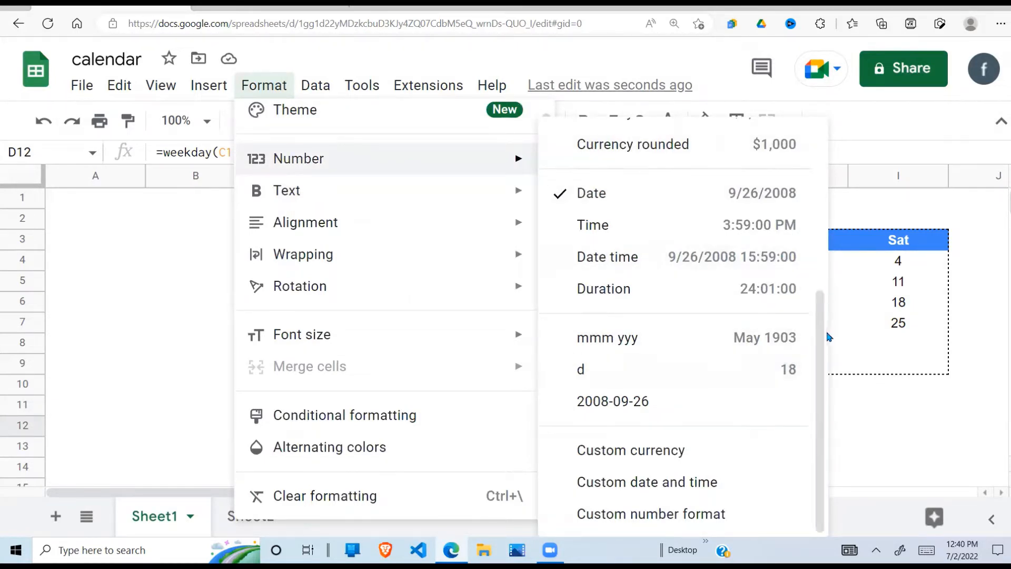
scroll(817, 314, "up", 5)
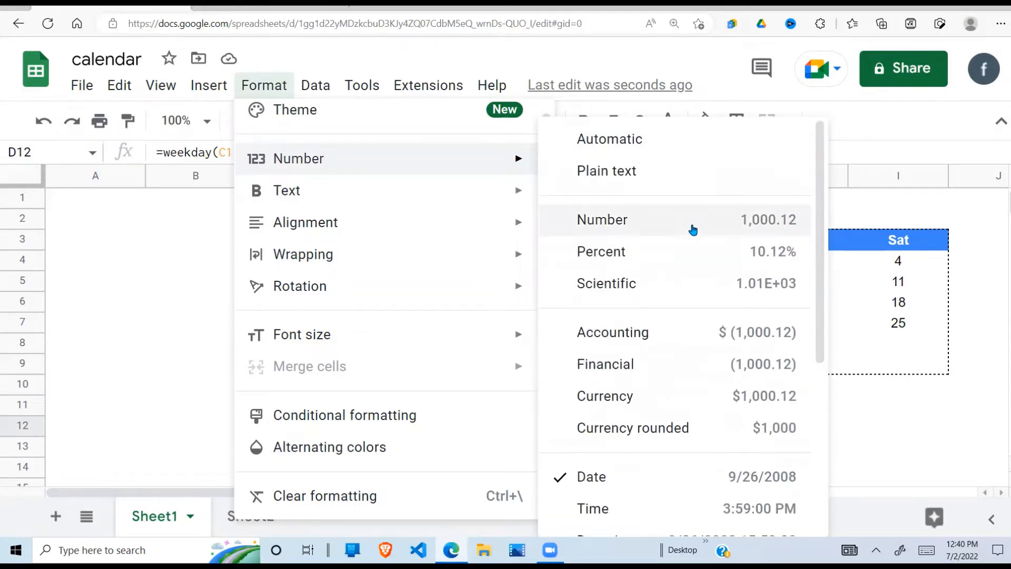
left_click(693, 229)
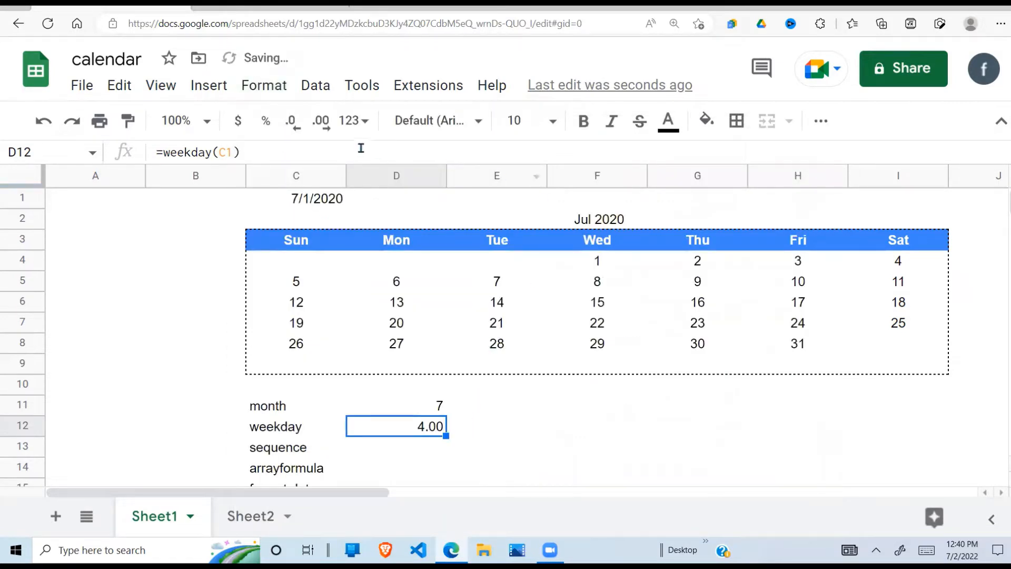
left_click(291, 122)
left_click(292, 122)
left_click(448, 380)
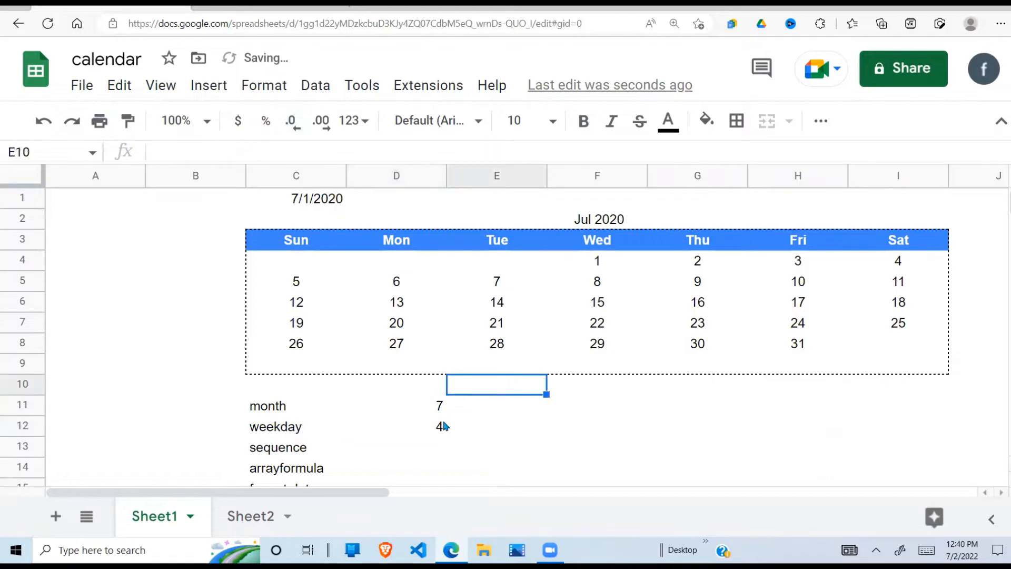
left_click(431, 431)
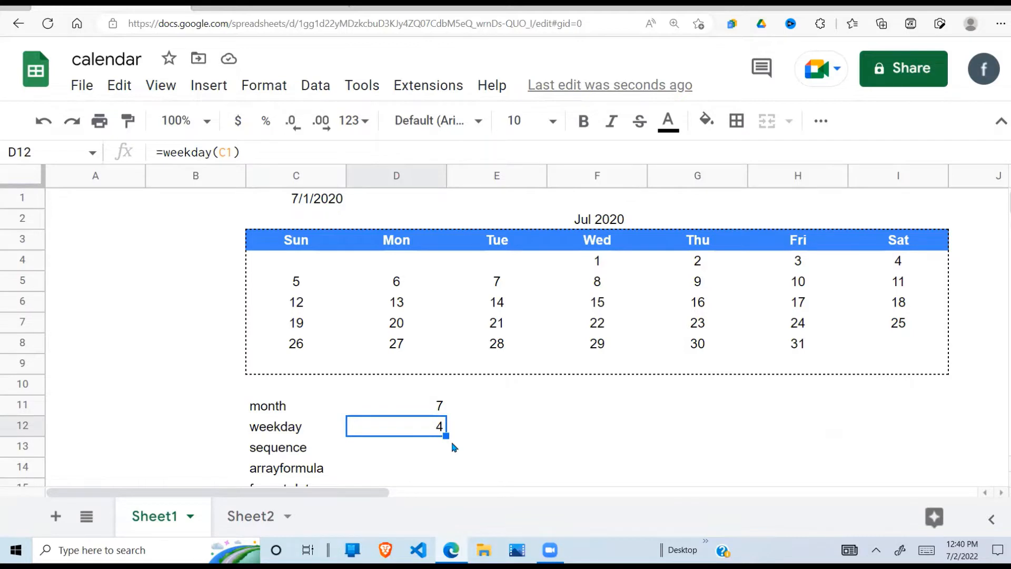
- Set the year of the date in C1 to 2022 so that it reads 7/1/2022
double_click(324, 202)
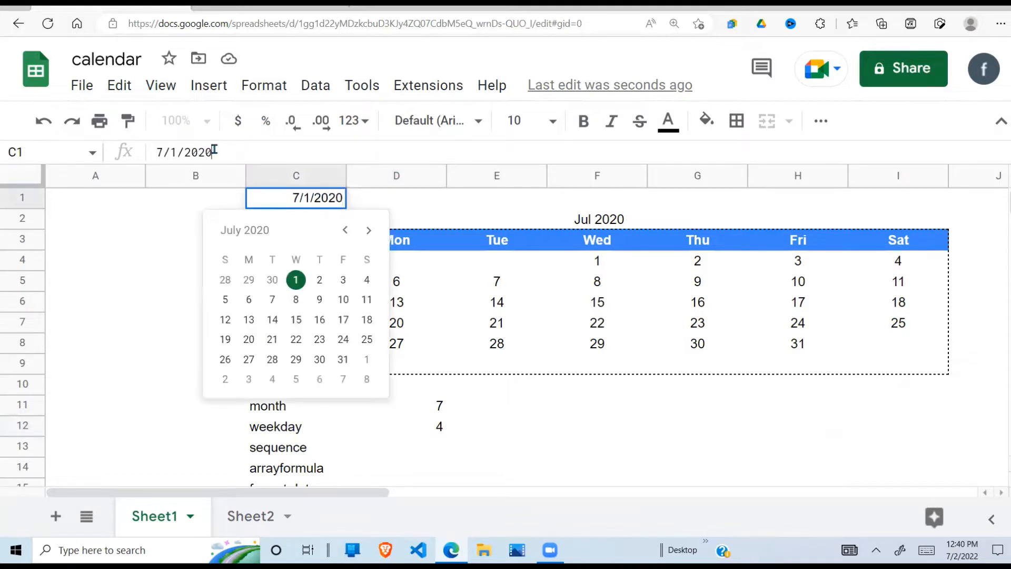
key("BackSpace")
key("BackSpace")
type("22")
key("Return")
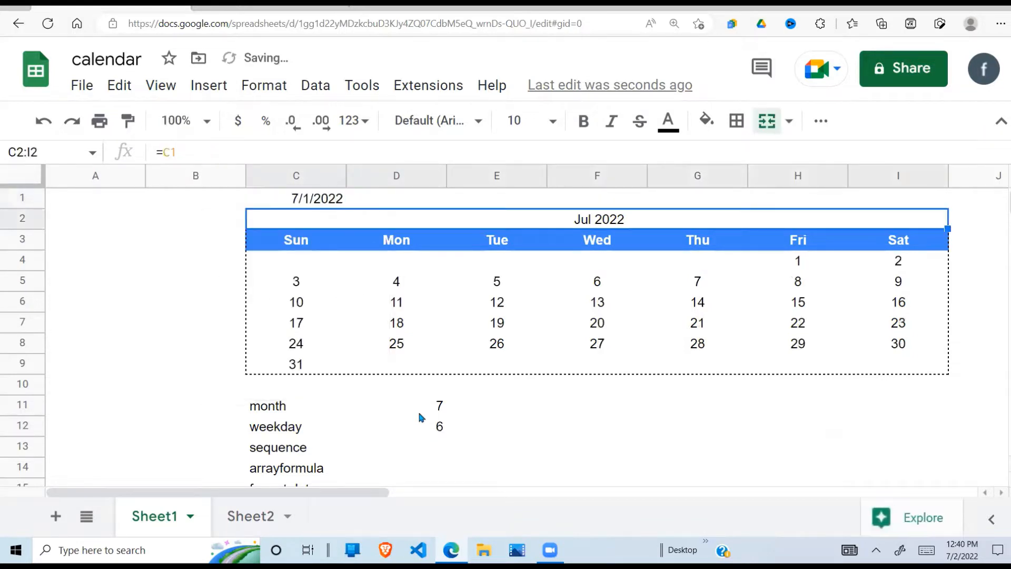
- Enter the formula =sequence(2,2,1,1) in F12 to generate a two-by-two grid of numbers starting at 1 with step 1
left_click(444, 425)
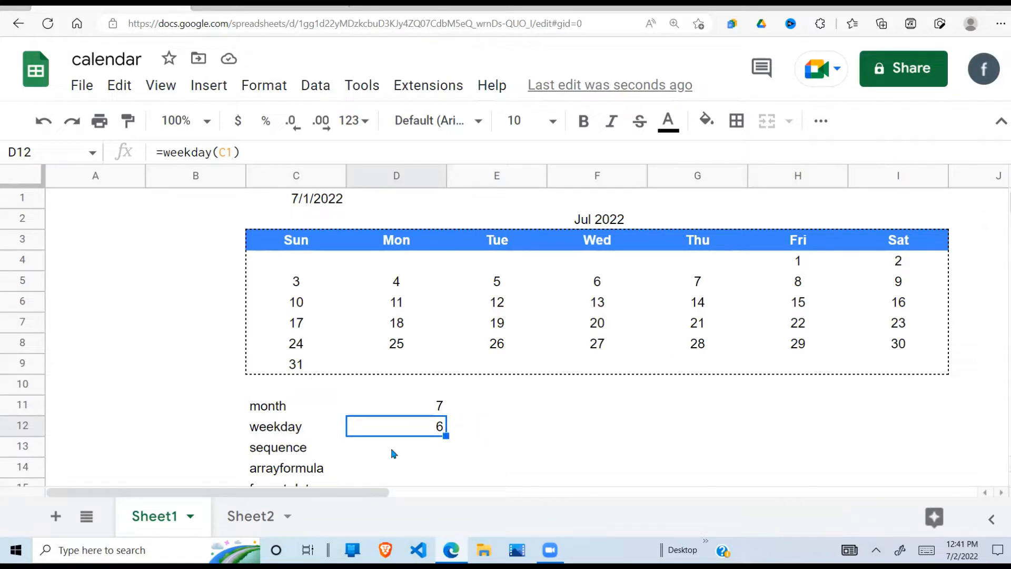
left_click(416, 452)
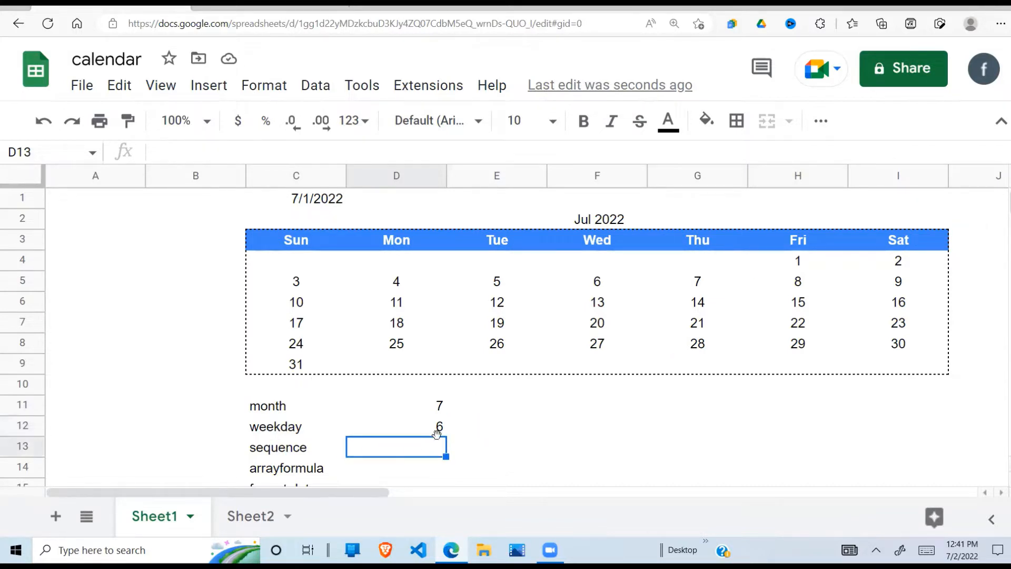
left_click(635, 426)
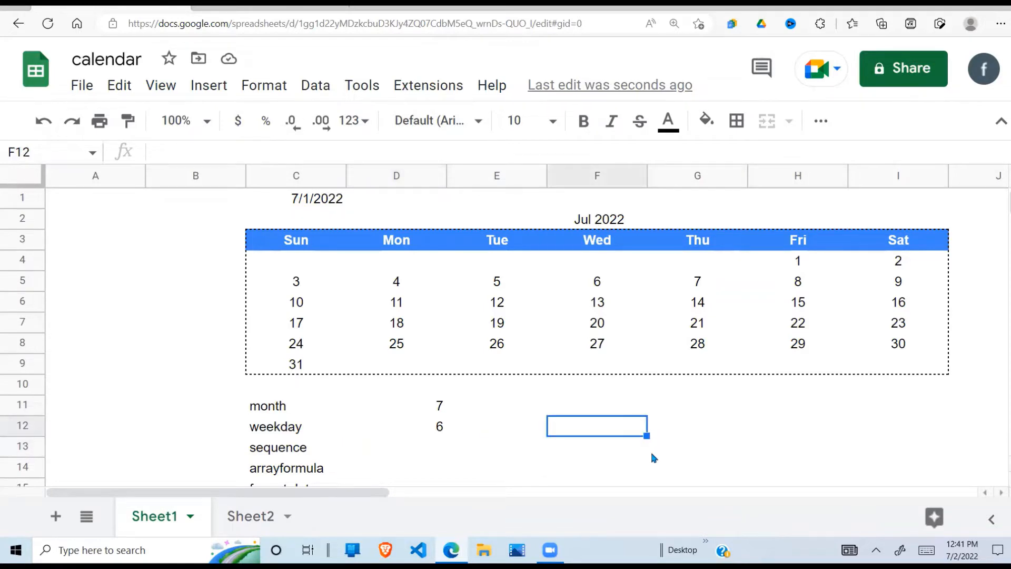
type("=seq")
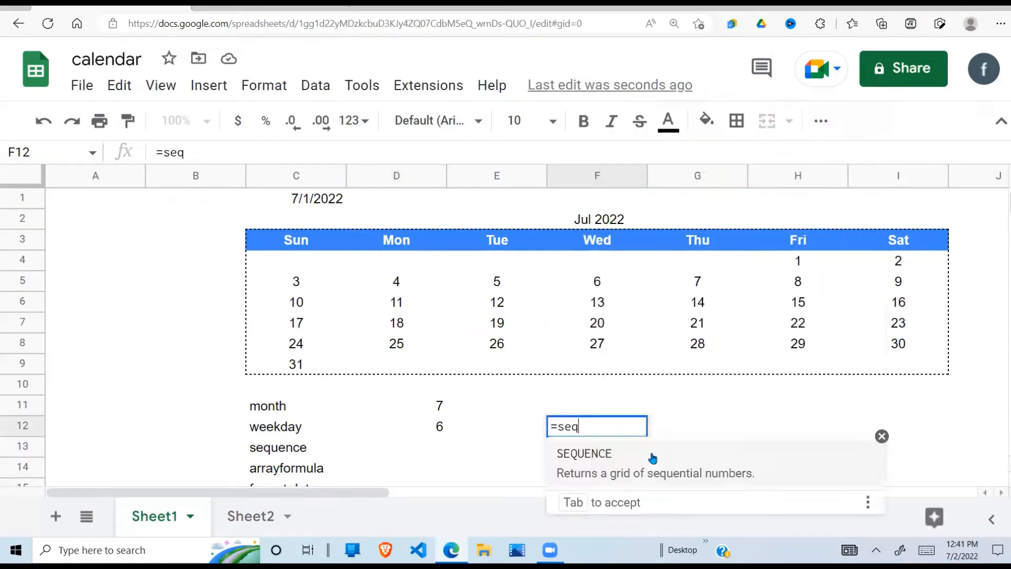
type("uence(")
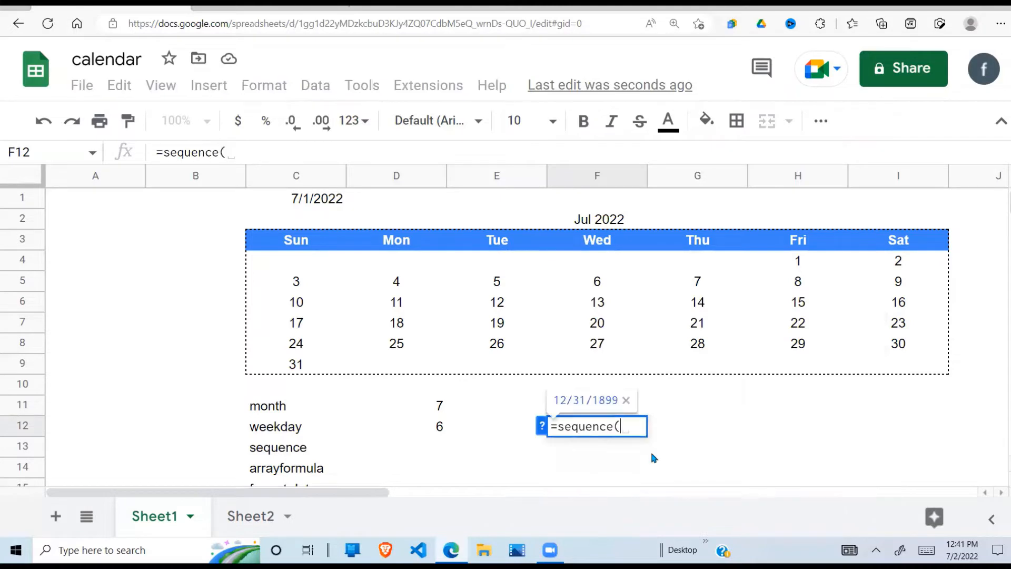
left_click(542, 426)
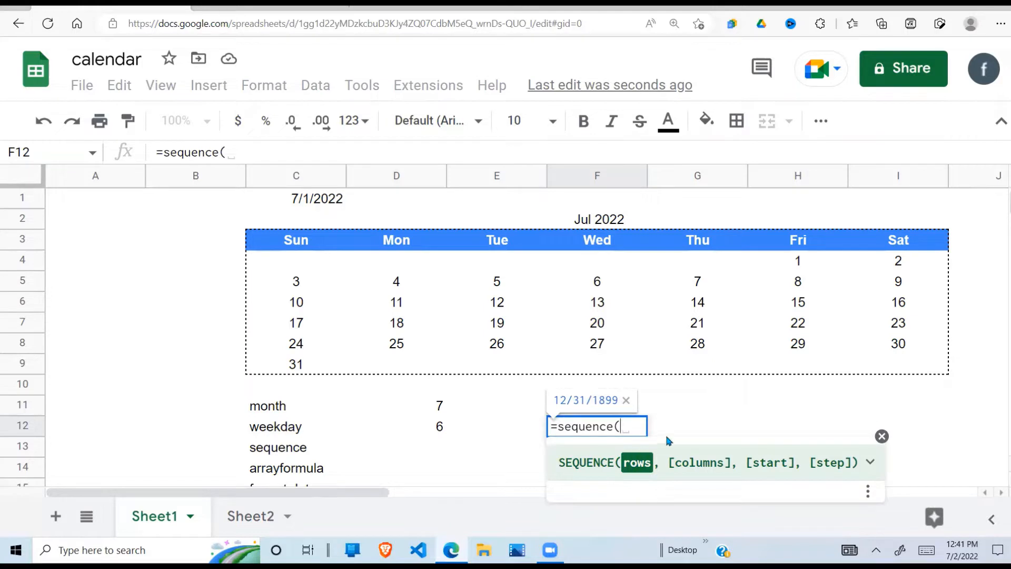
type("2")
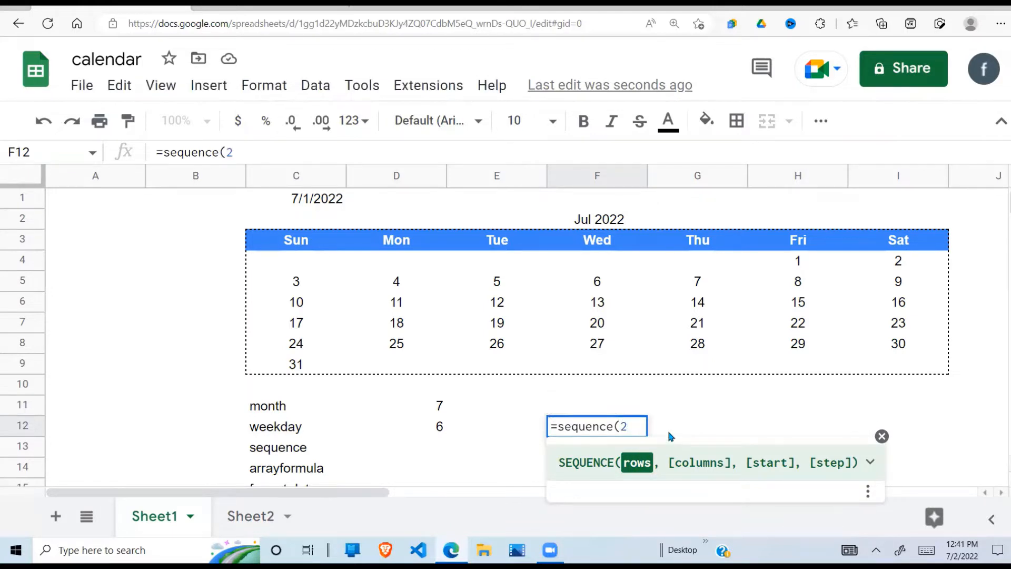
type(", 2")
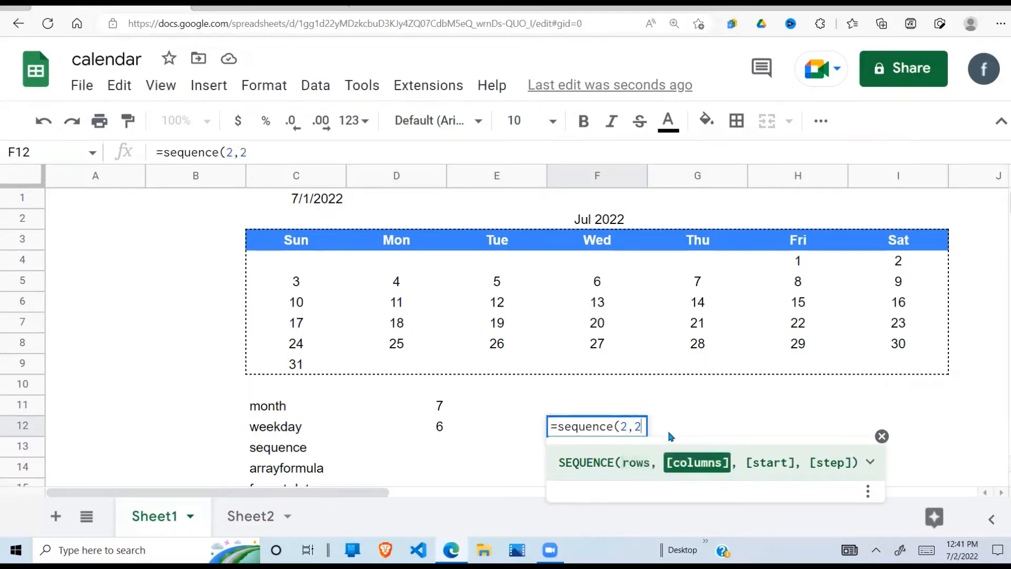
type(",")
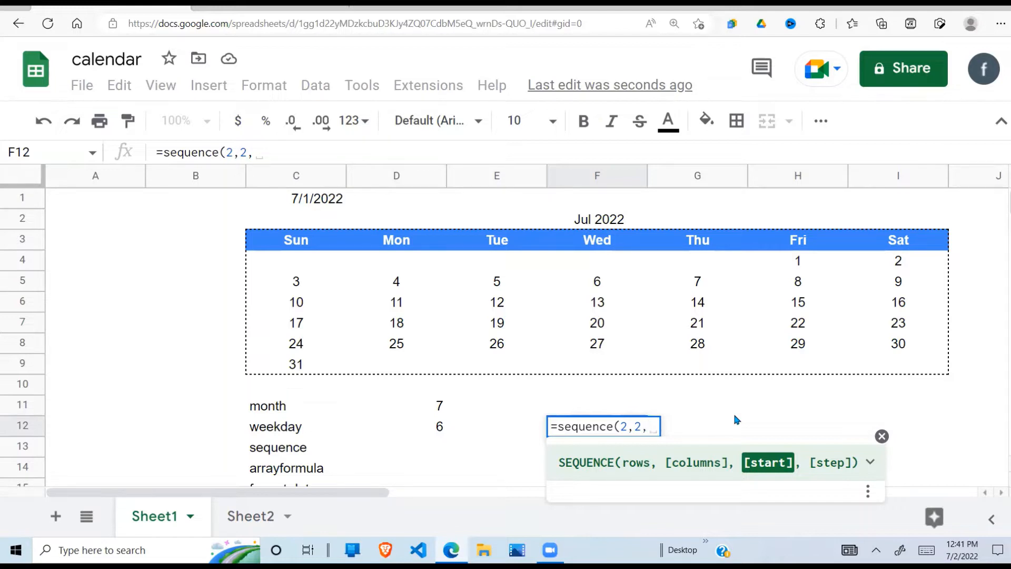
type("1")
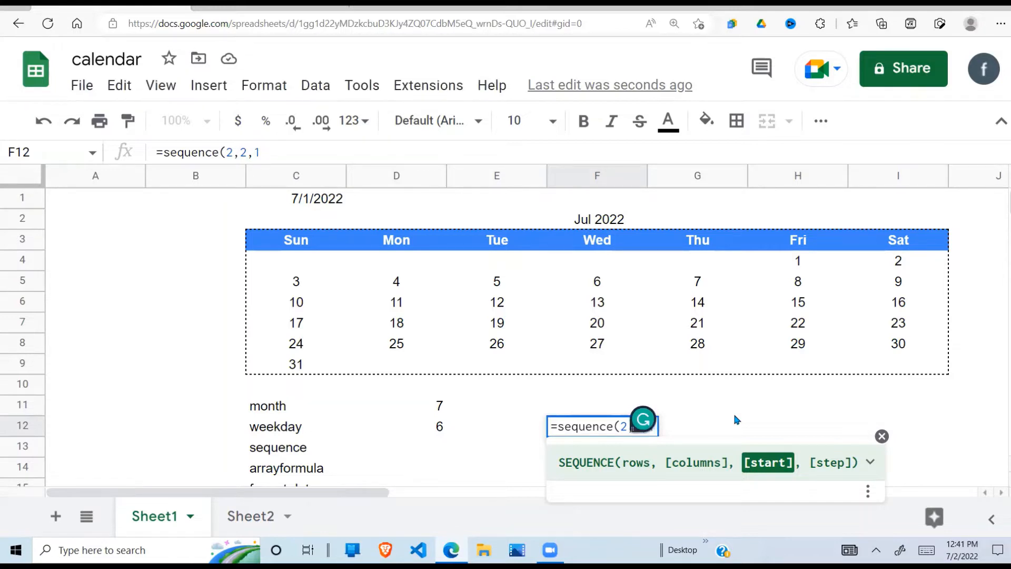
type(",")
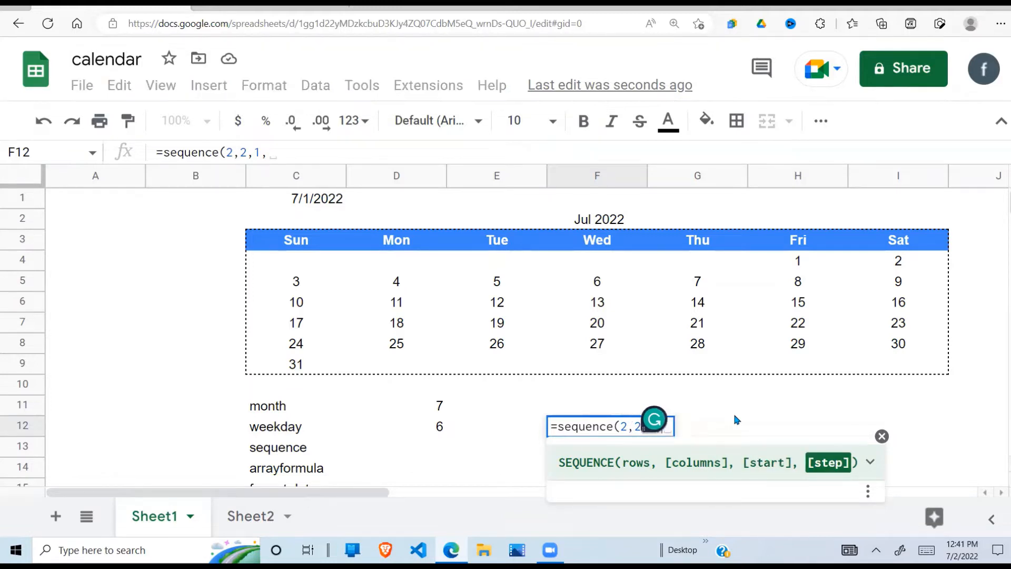
type("1")
type(")")
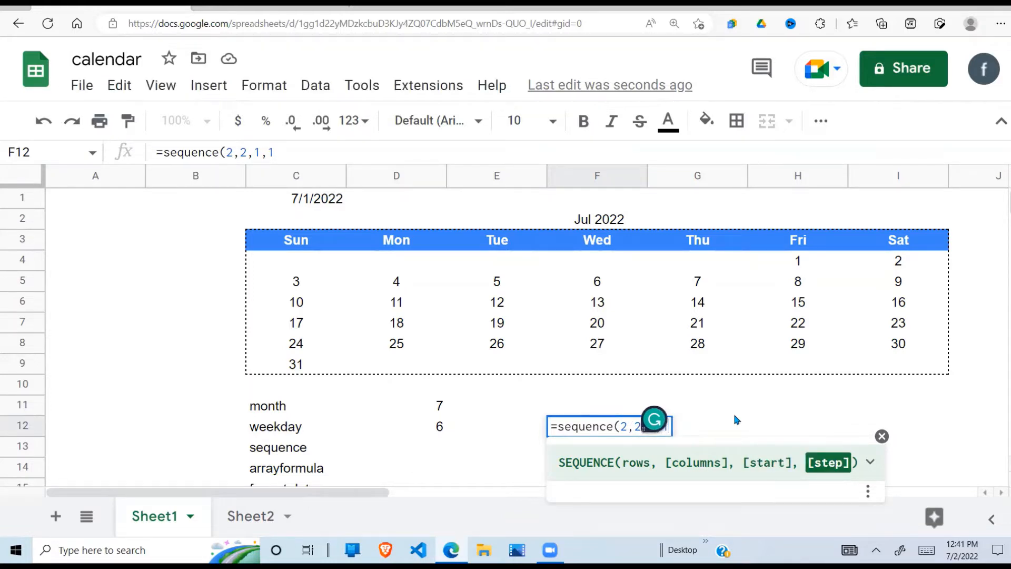
key("Return")
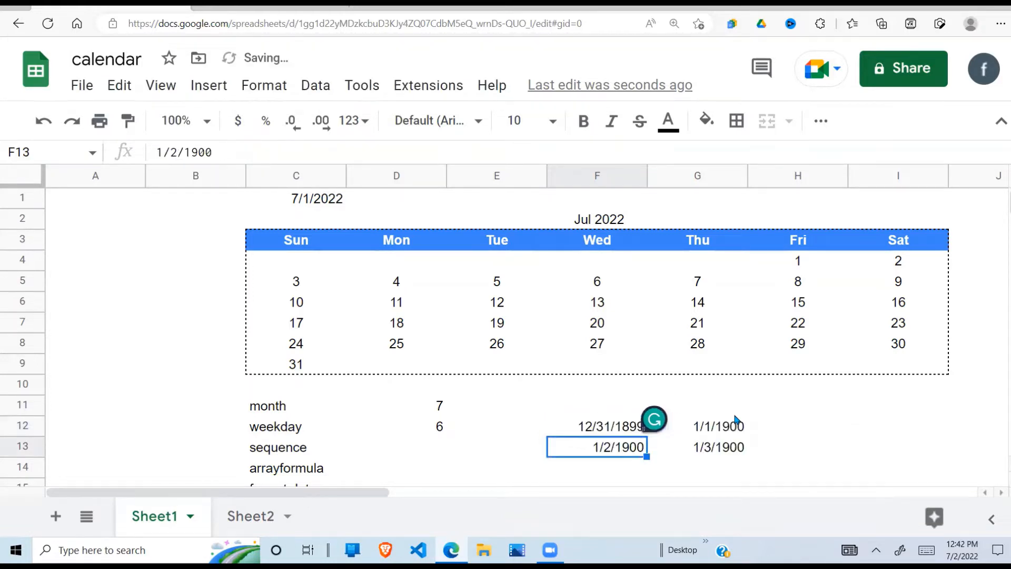
- Format the sequence output in F12:G13 as Number and remove both of its decimal places
left_click(786, 413)
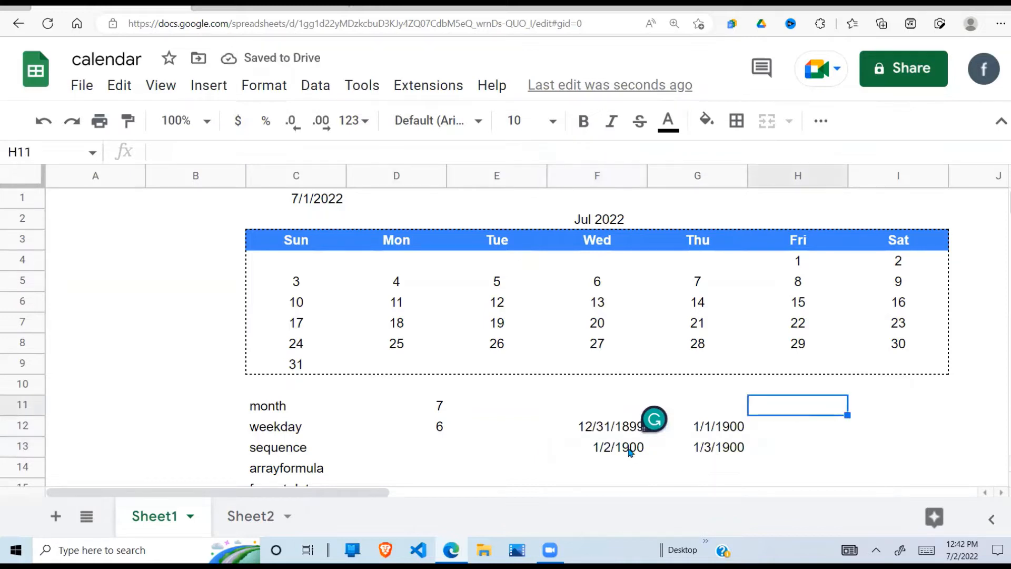
left_click(631, 452)
key("Up")
left_click(637, 454)
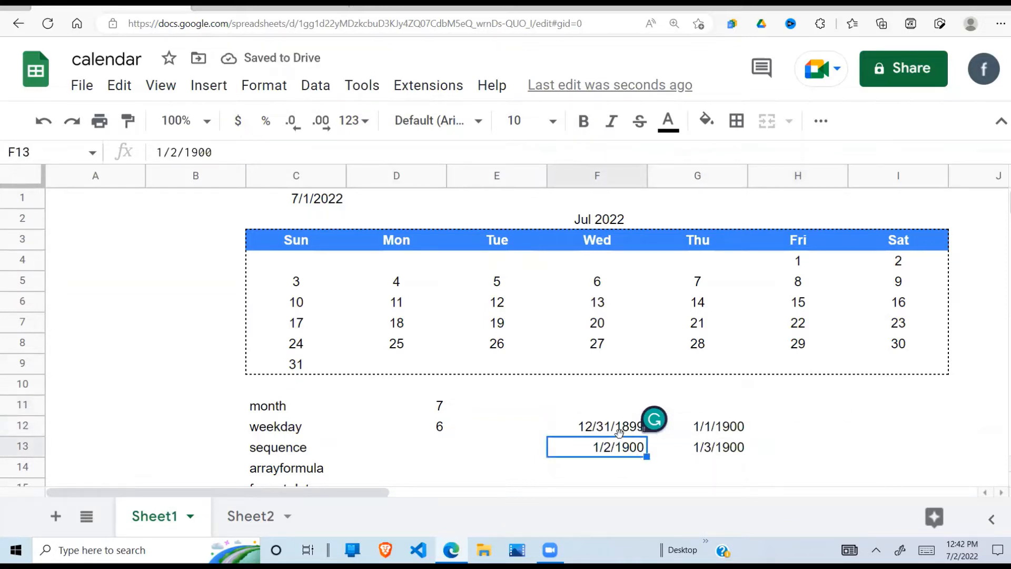
left_click(620, 434)
left_click(712, 442)
left_click(620, 430)
left_click(706, 444, "shift")
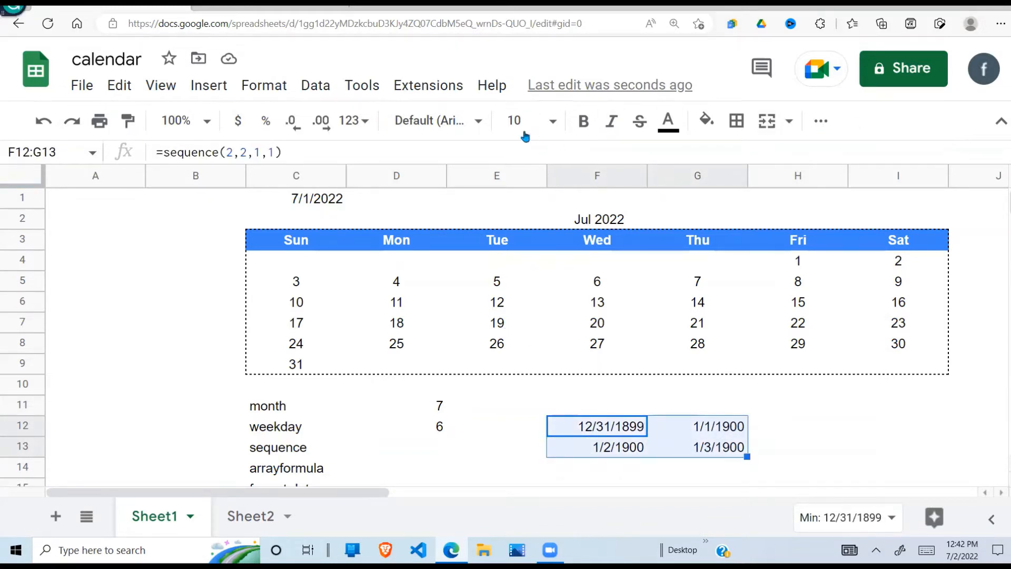
left_click(259, 88)
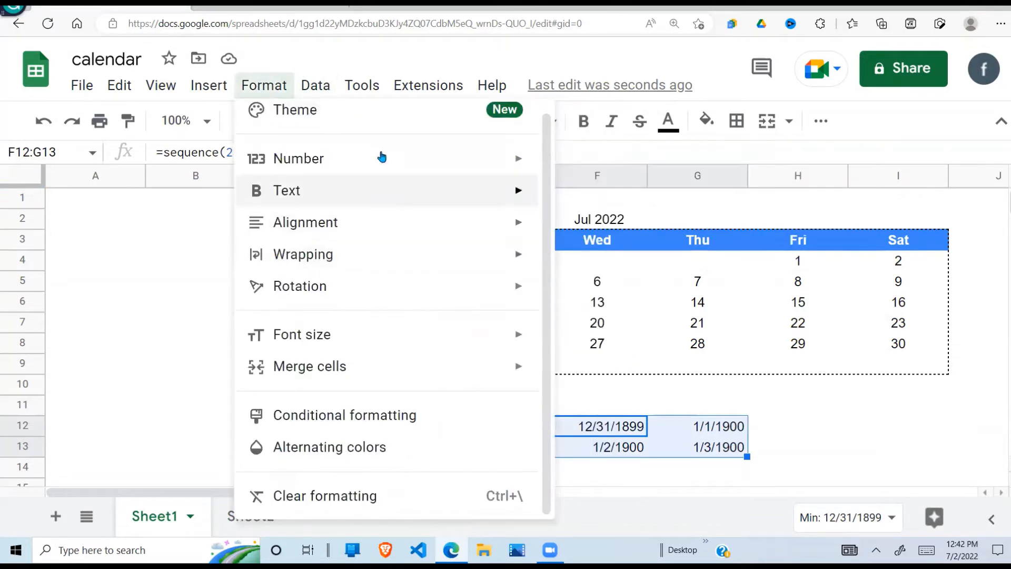
mouse_move(380, 156)
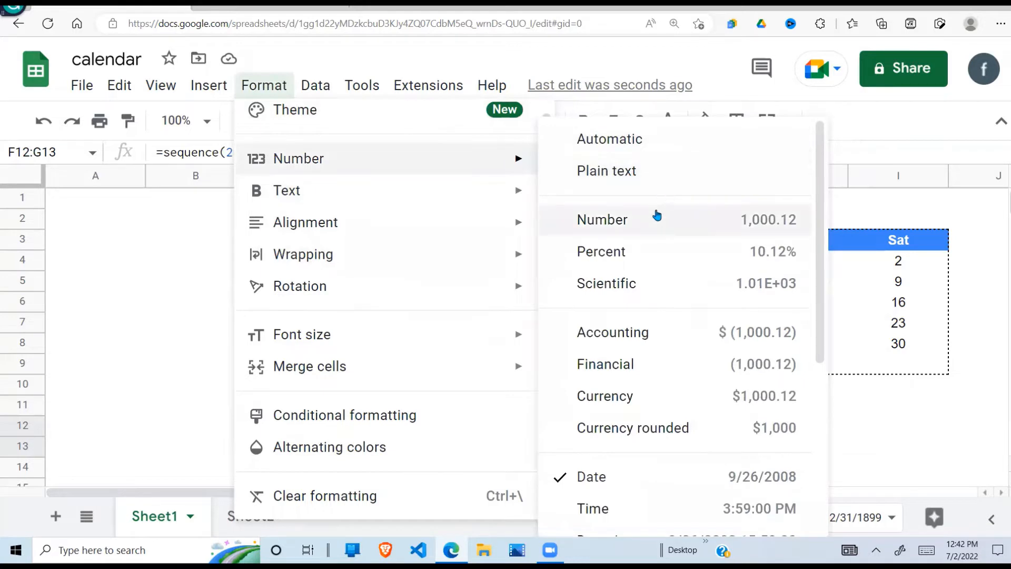
left_click(636, 219)
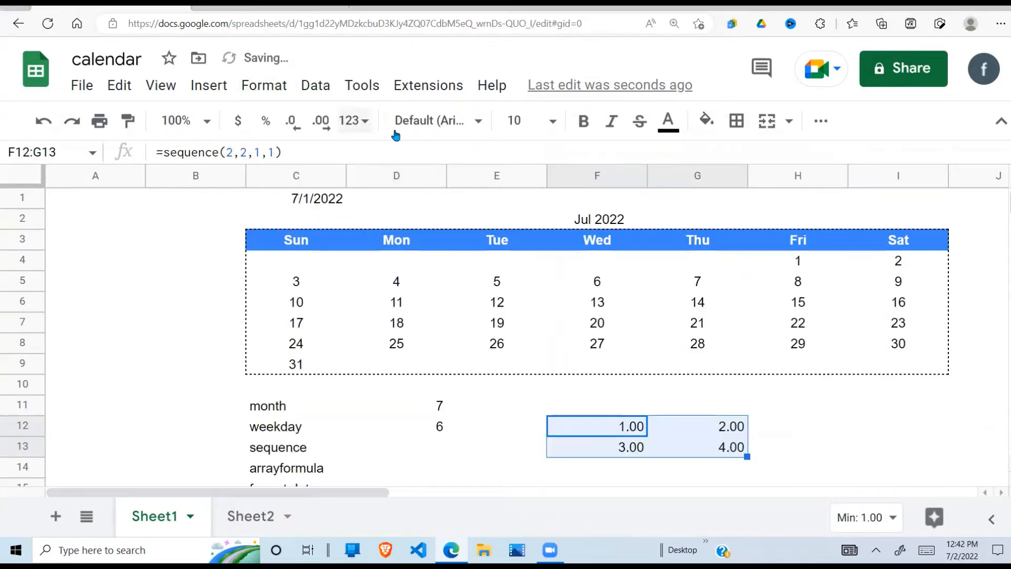
left_click(294, 128)
left_click(293, 128)
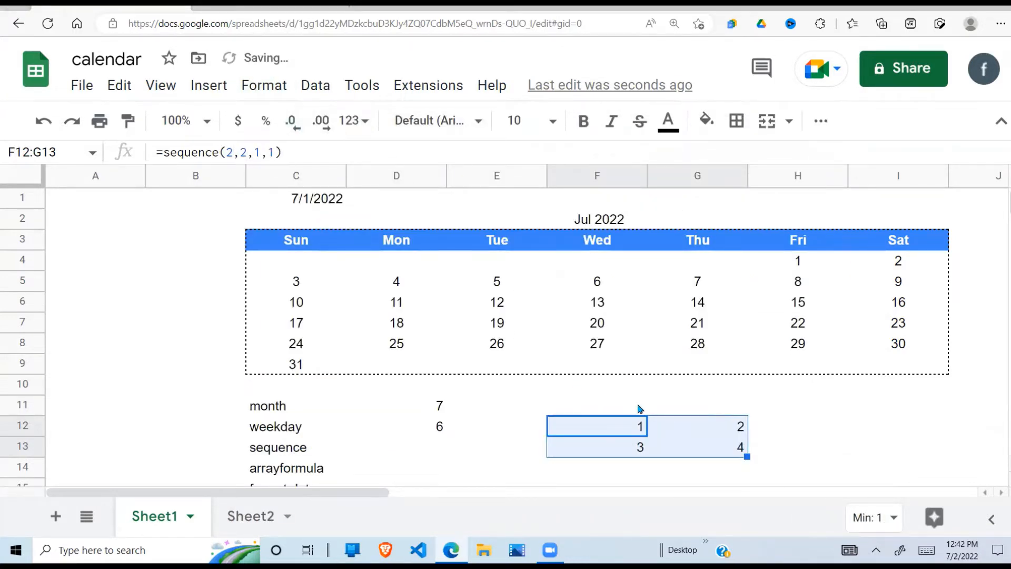
- Review the sequence grid and examine the rows, columns, start and step arguments of the formula in F12
left_click(677, 450)
left_click(629, 455)
left_click(643, 430)
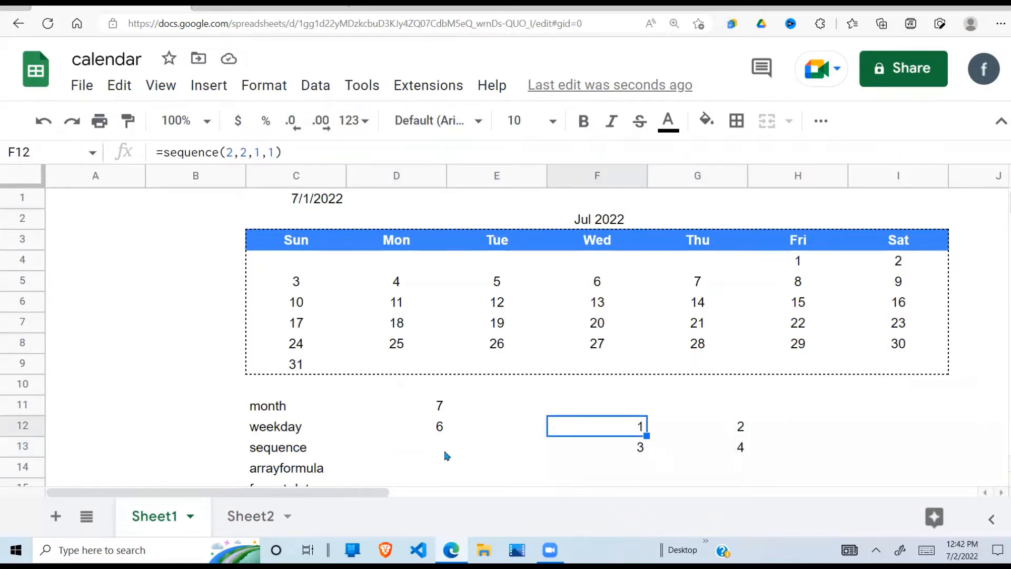
double_click(634, 432)
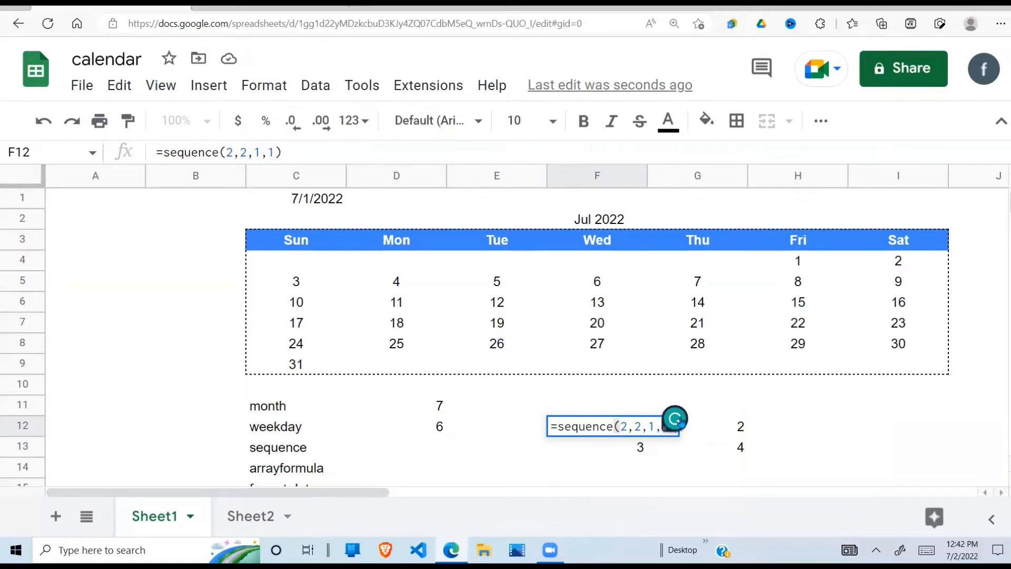
left_click_drag(680, 420, 843, 390)
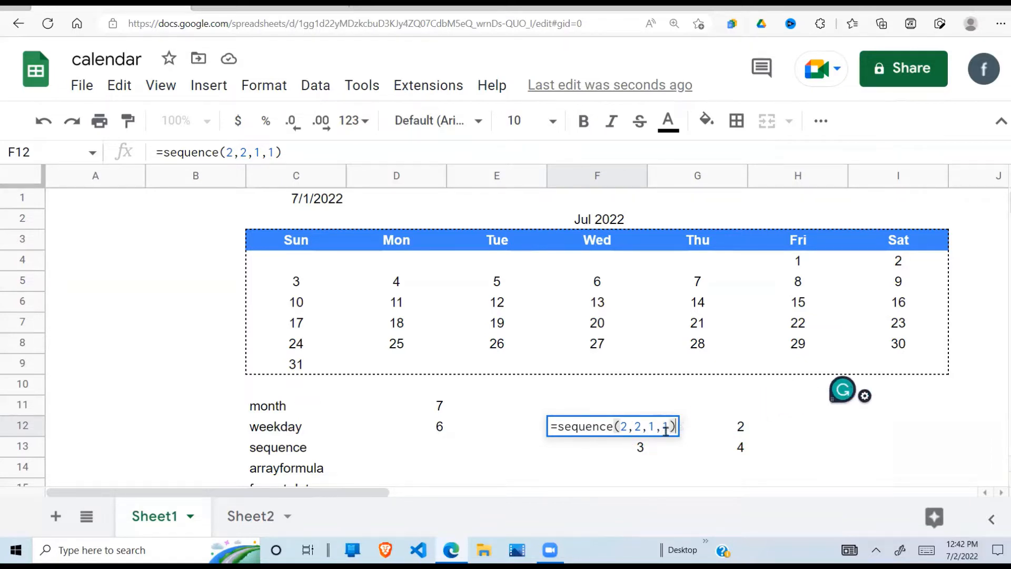
key("Return")
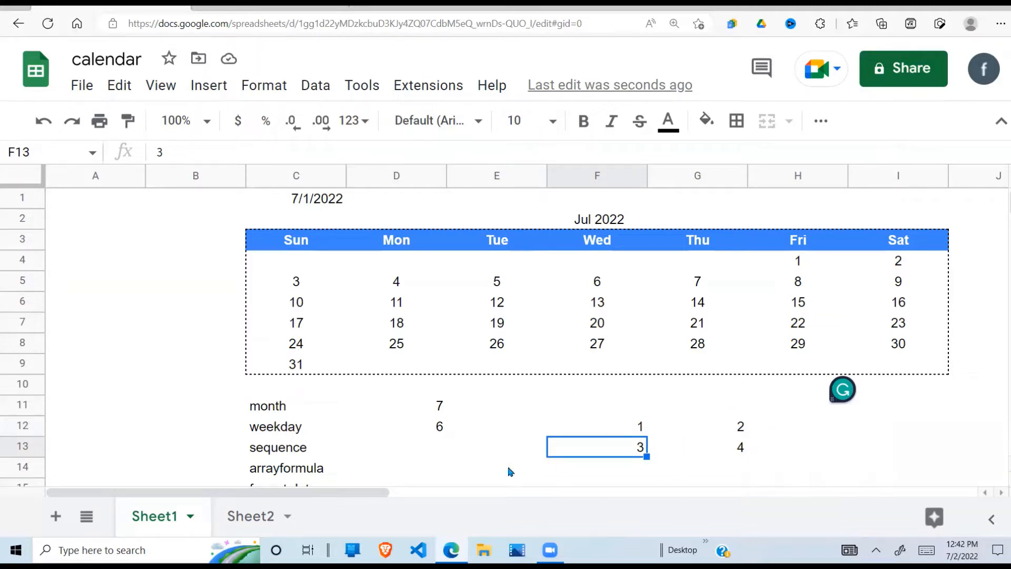
- Look over the arrayformula and format date labels and view the available number formats, including Date
left_click(291, 471)
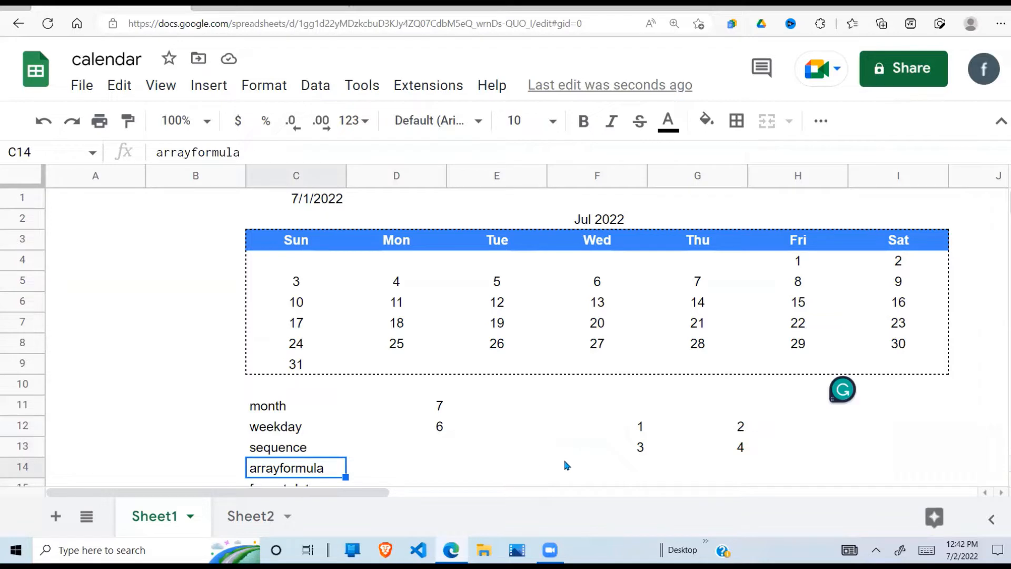
key("Down")
key("Down")
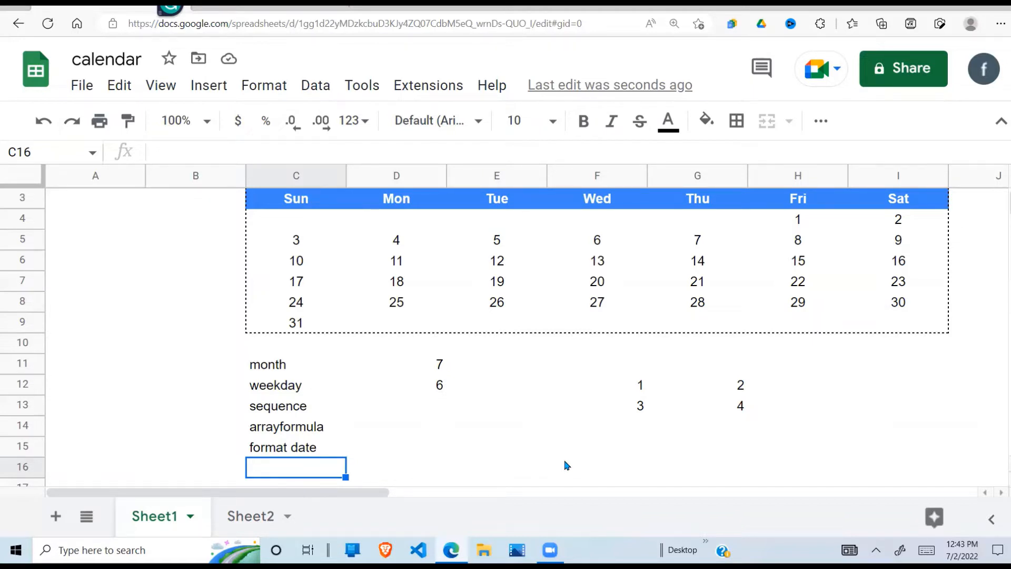
left_click(305, 448)
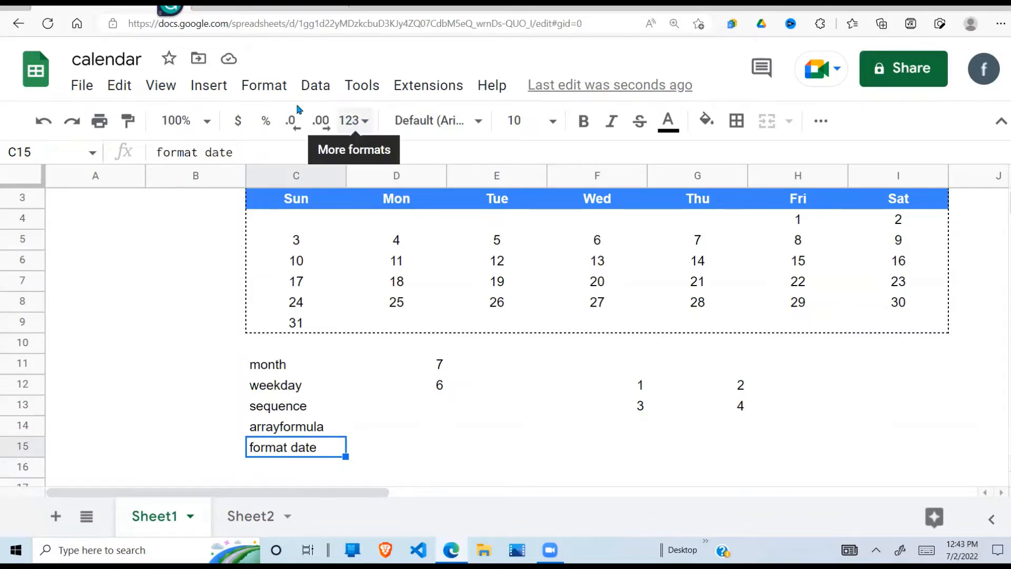
left_click(253, 88)
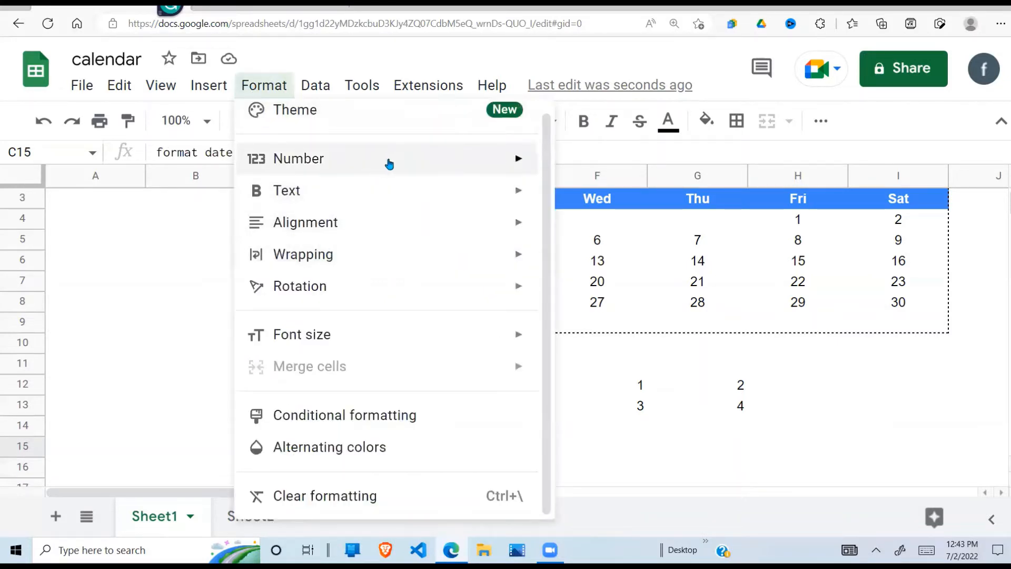
mouse_move(388, 161)
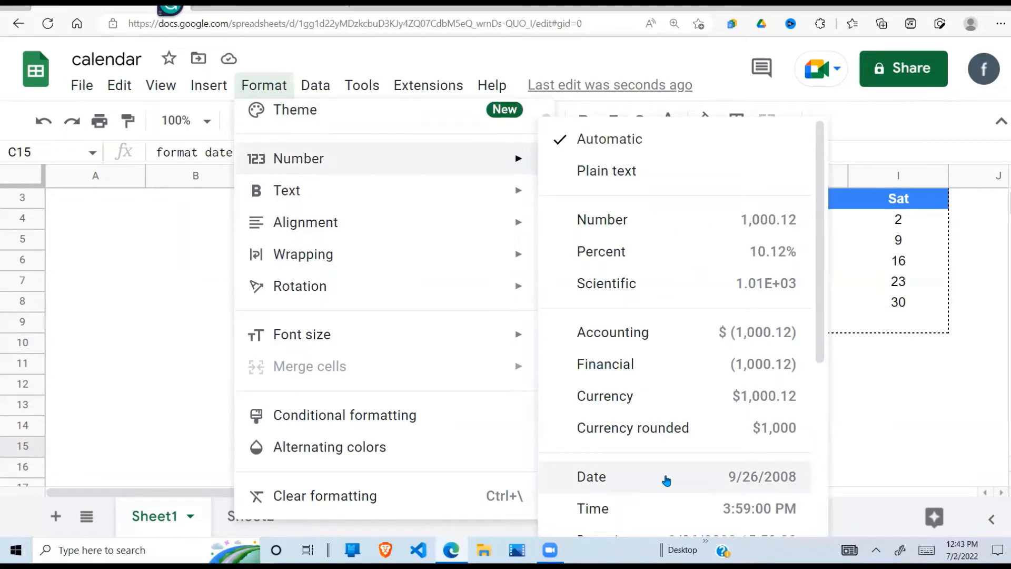
left_click(856, 403)
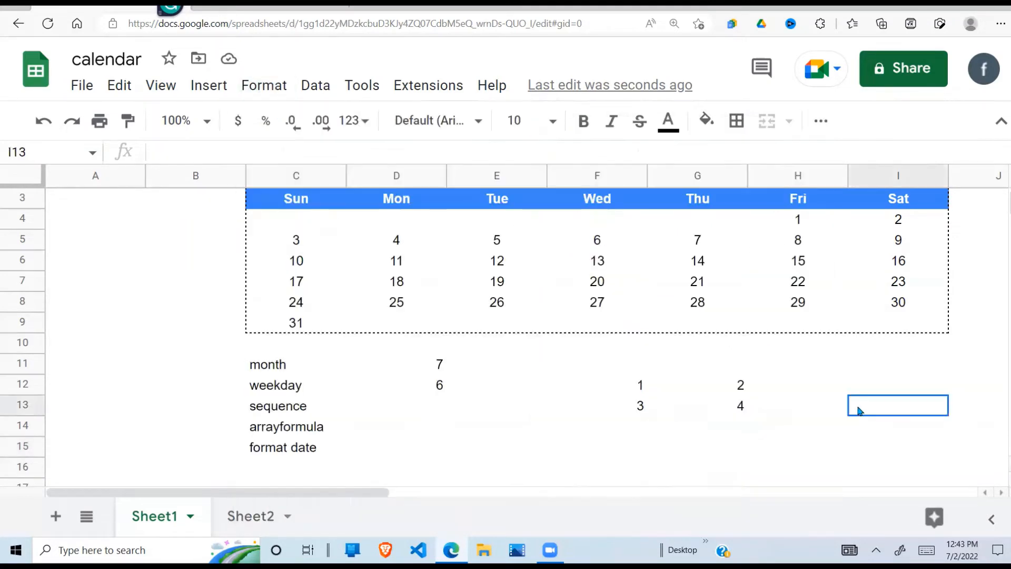
- Clear the sequence example from F12:G13 and the month and weekday formulas from D11:D12
left_click(643, 432)
left_click_drag(640, 387, 745, 413)
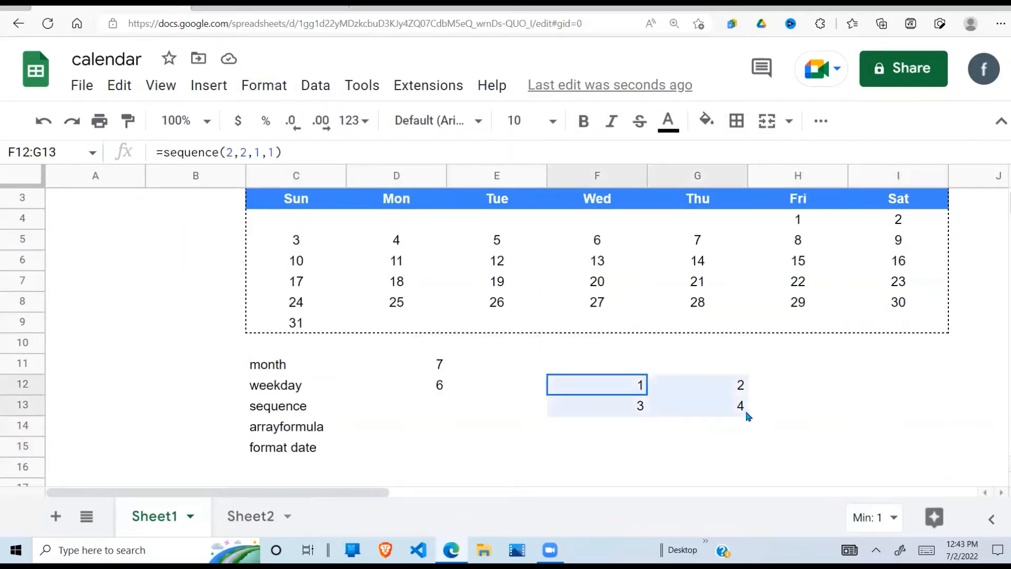
key("Delete")
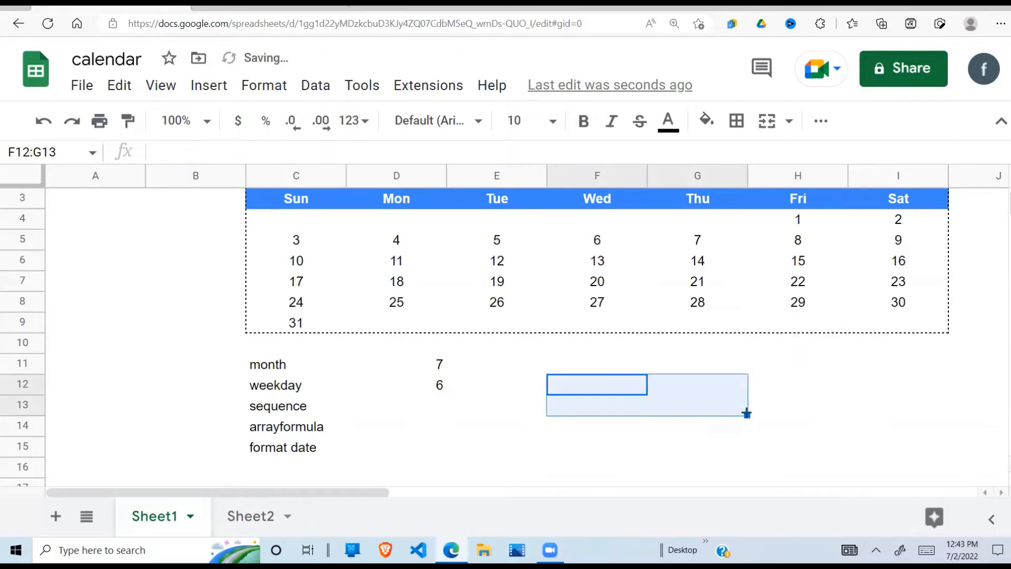
left_click(560, 447)
left_click_drag(437, 365, 506, 366)
left_click_drag(532, 397, 576, 430)
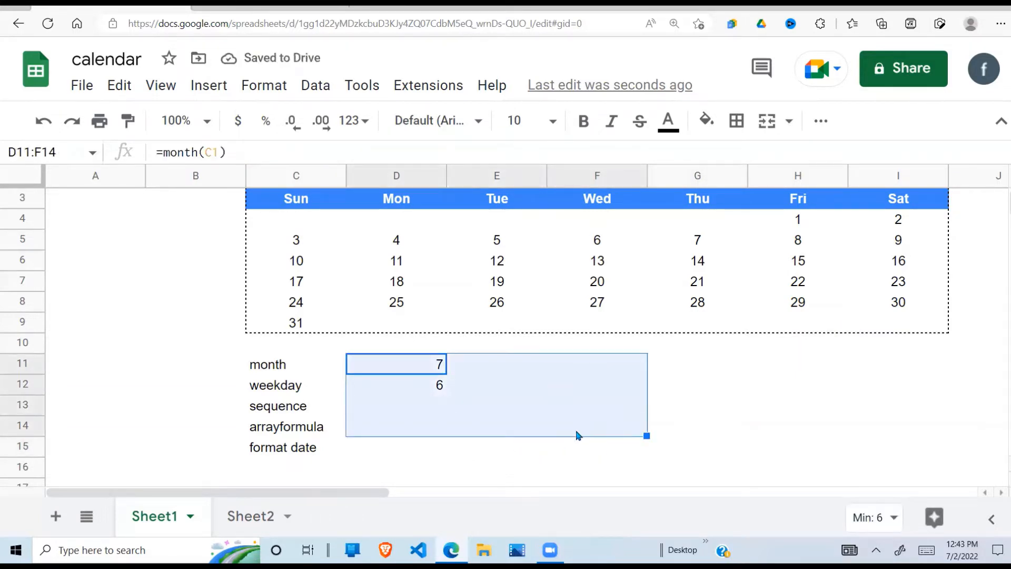
key("Delete")
- Collapse the document header to show more rows of the sheet, and select cell F13
left_click(444, 432)
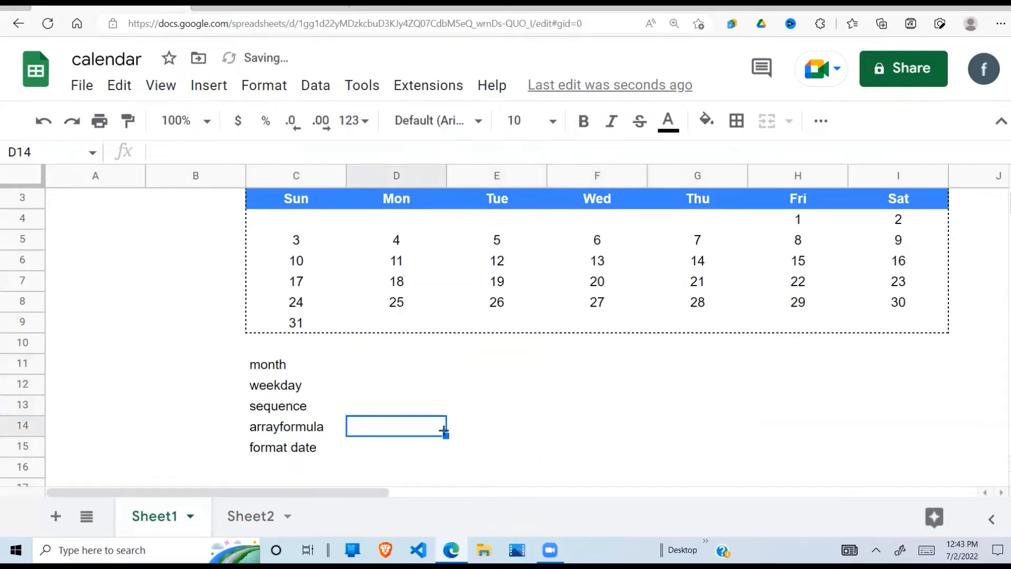
left_click(1000, 121)
left_click(590, 343)
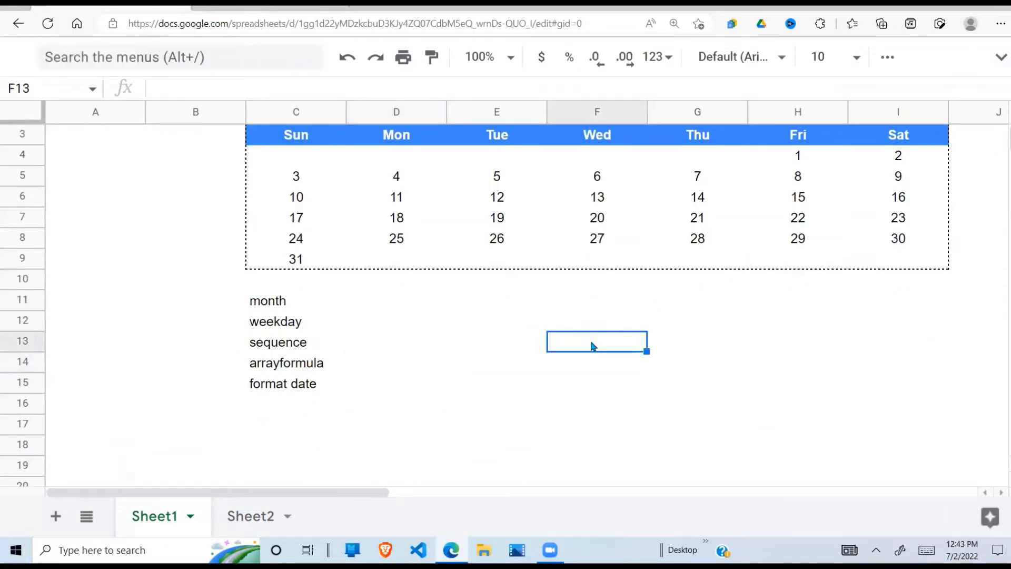
- Set the date in C1 above the calendar to 8/1/2022
key("Up")
key("Up")
key("Up")
key("Up")
key("Up")
key("Up")
key("Up")
key("Up")
key("Up")
key("Up")
key("Up")
key("Up")
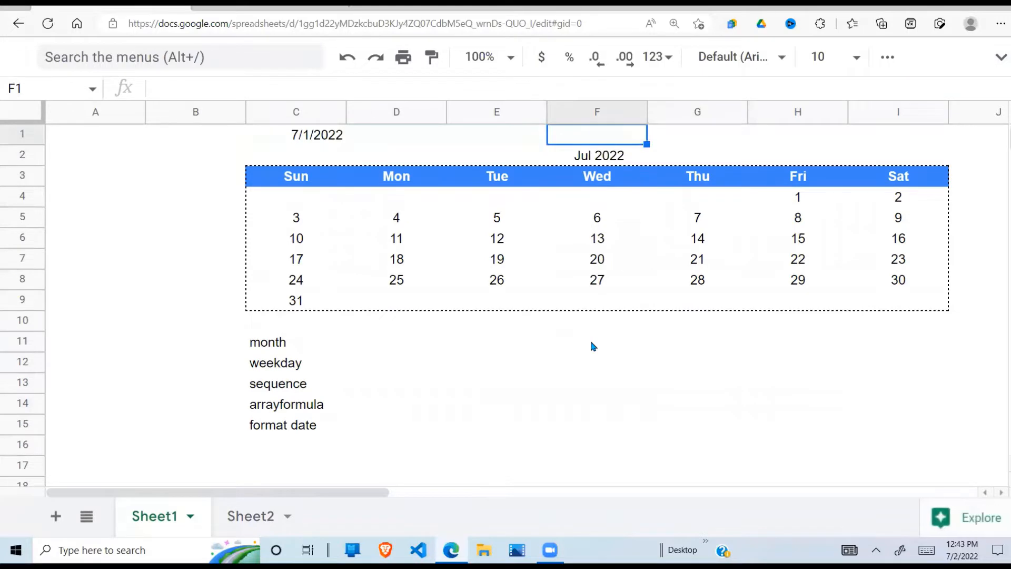
key("Down")
key("Down")
left_click(634, 284)
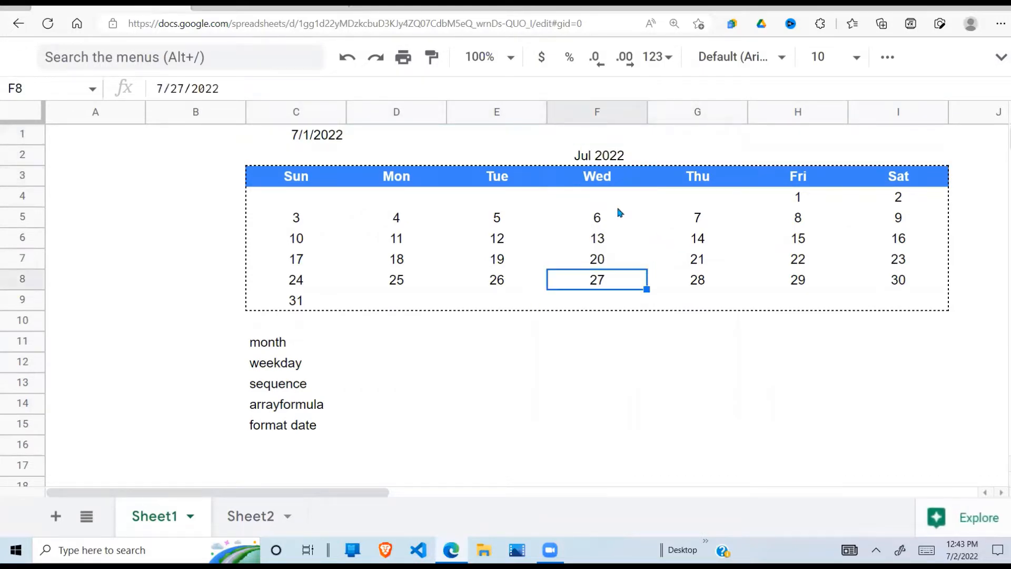
left_click(339, 139)
double_click(296, 138)
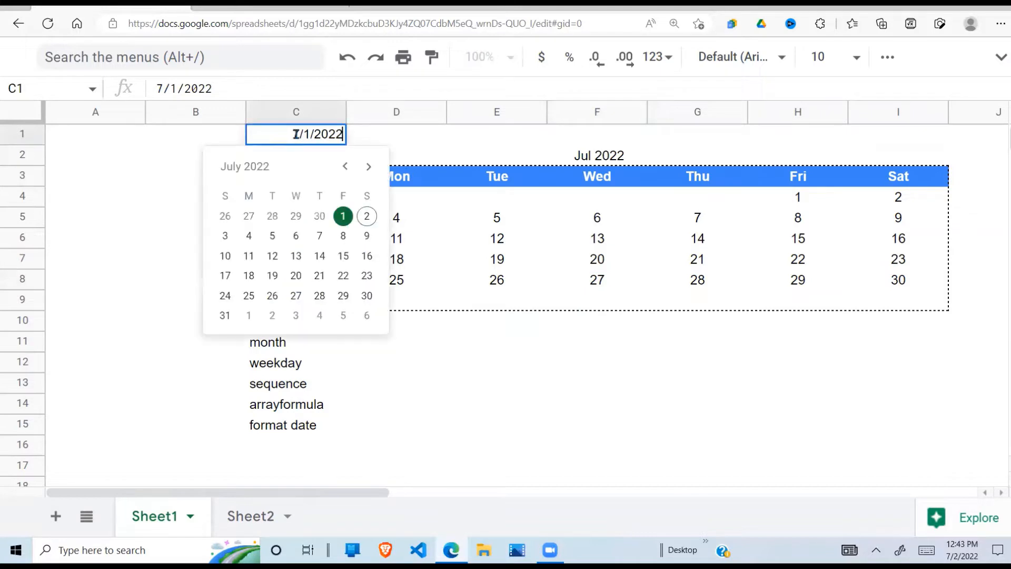
key("BackSpace")
type("8")
key("Return")
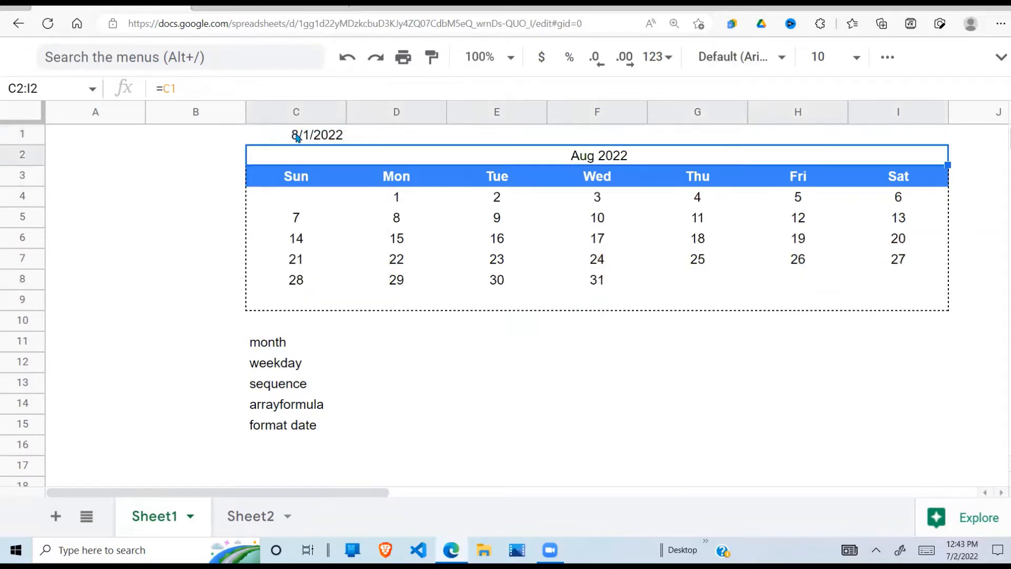
left_click(514, 252)
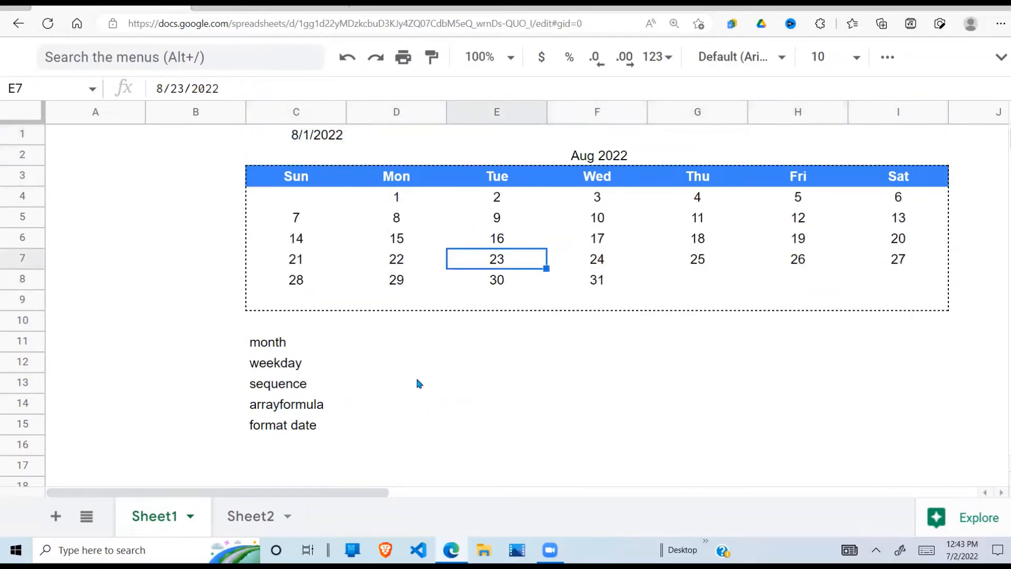
left_click(375, 402)
- Switch to Sheet2 and look over the blank calendar template's date cell, month heading and empty day grid
left_click(252, 518)
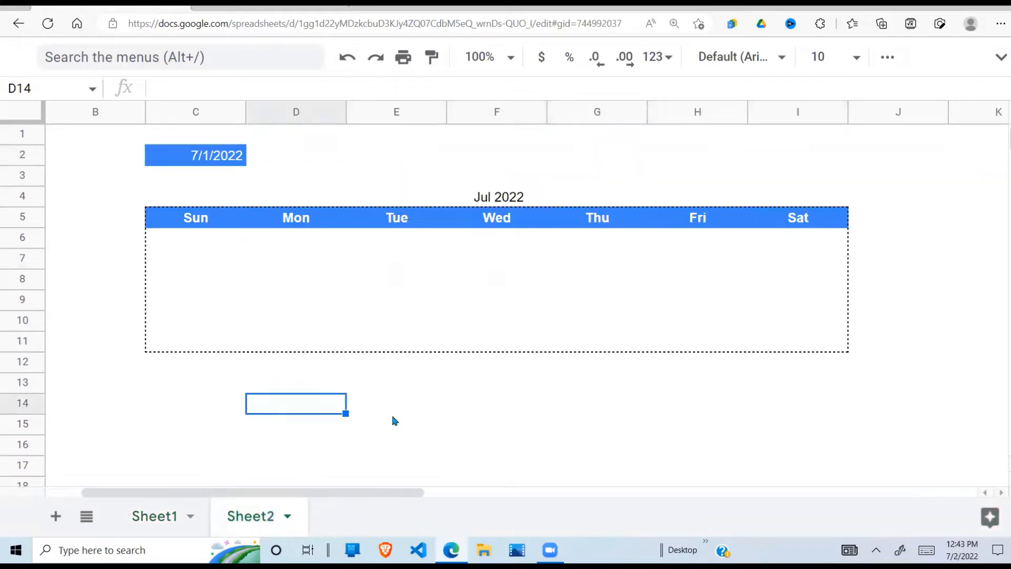
left_click(352, 326)
left_click(297, 282)
left_click(242, 241)
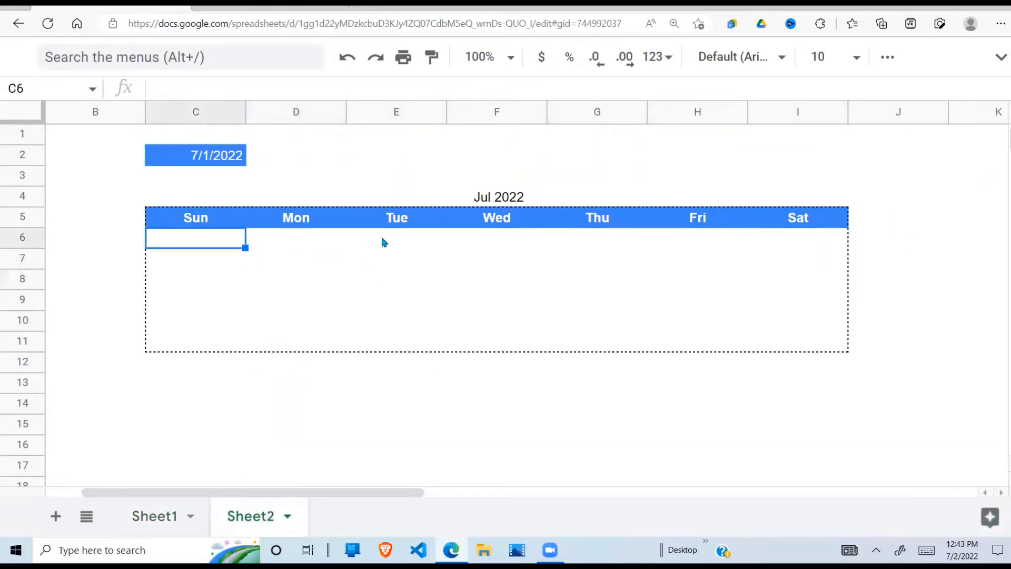
left_click(307, 175)
left_click(242, 196)
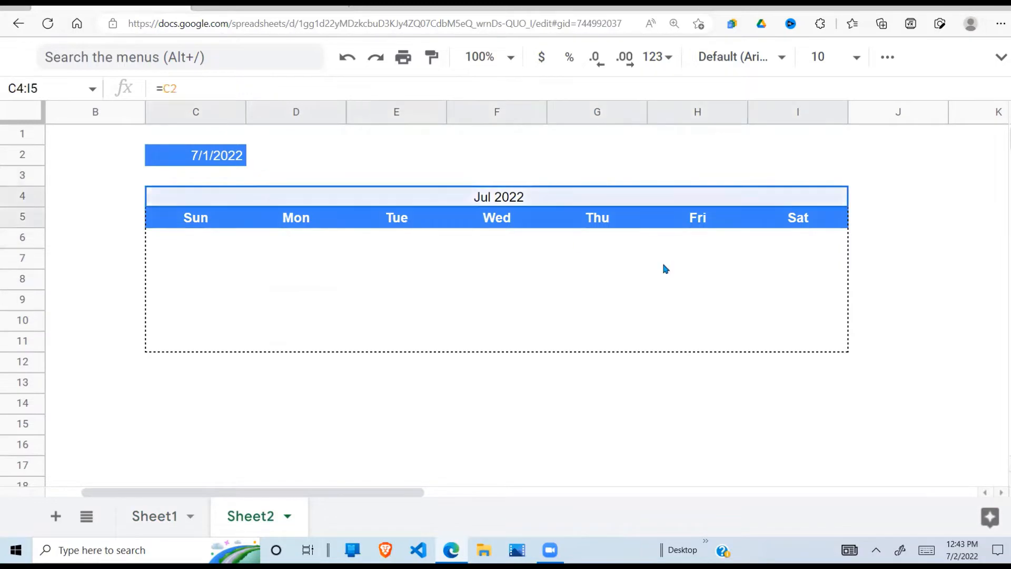
left_click_drag(663, 265, 737, 349)
left_click(478, 203)
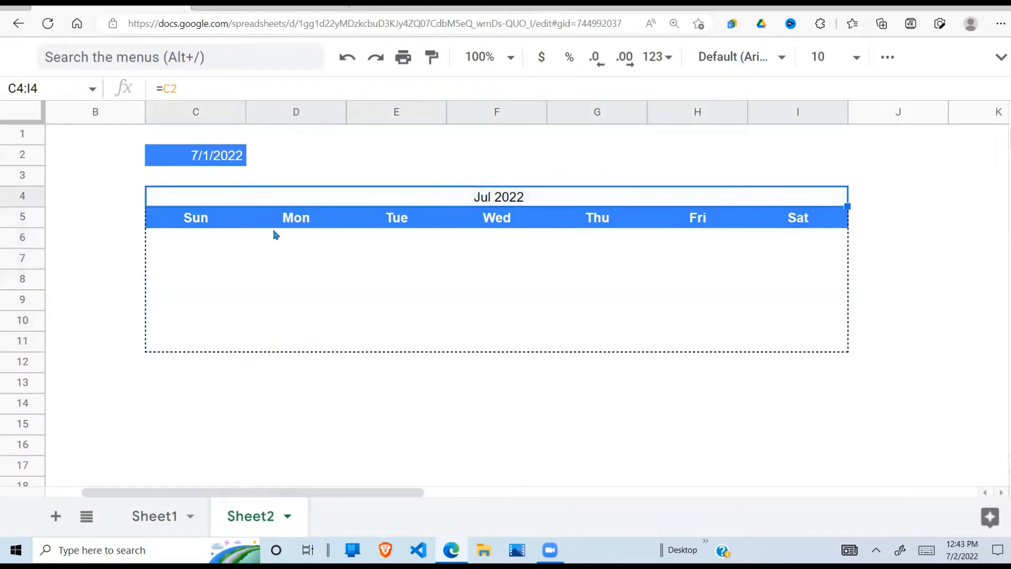
- Go through the weekday headers from Sun to Sat in C5:I5
left_click(199, 217)
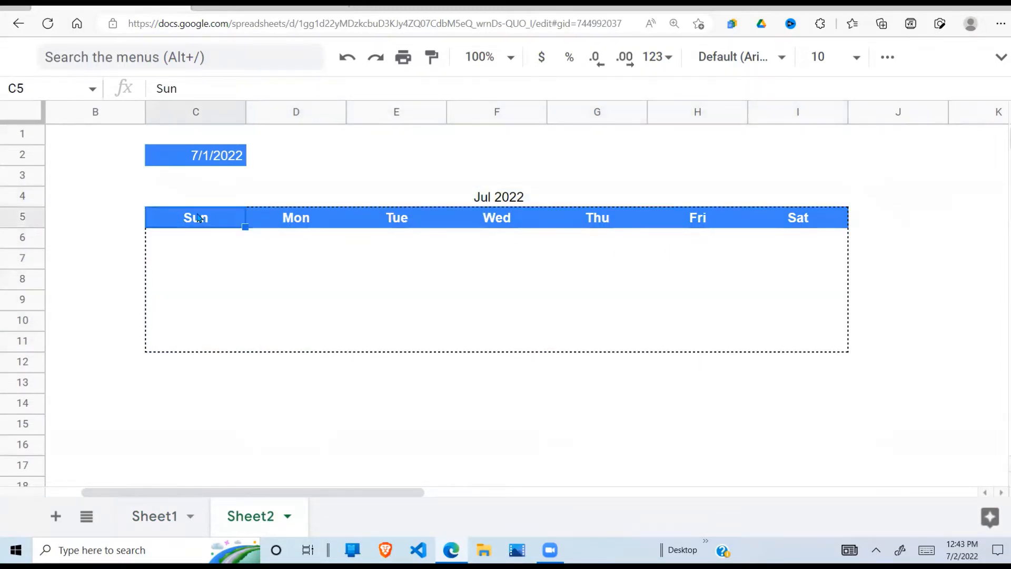
key("Right")
key("Right")
key("Right")
key("Right")
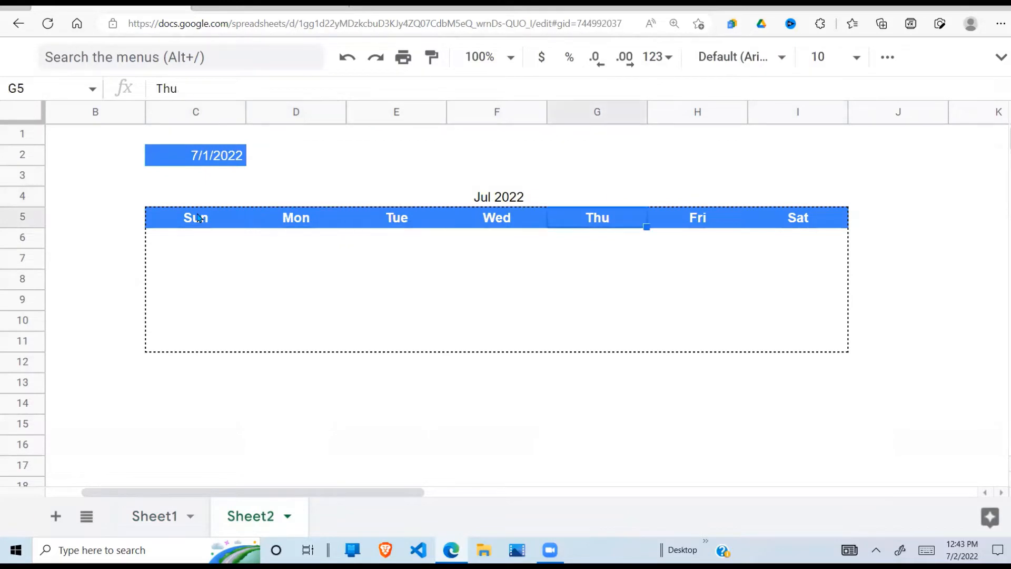
key("Right")
key("Right")
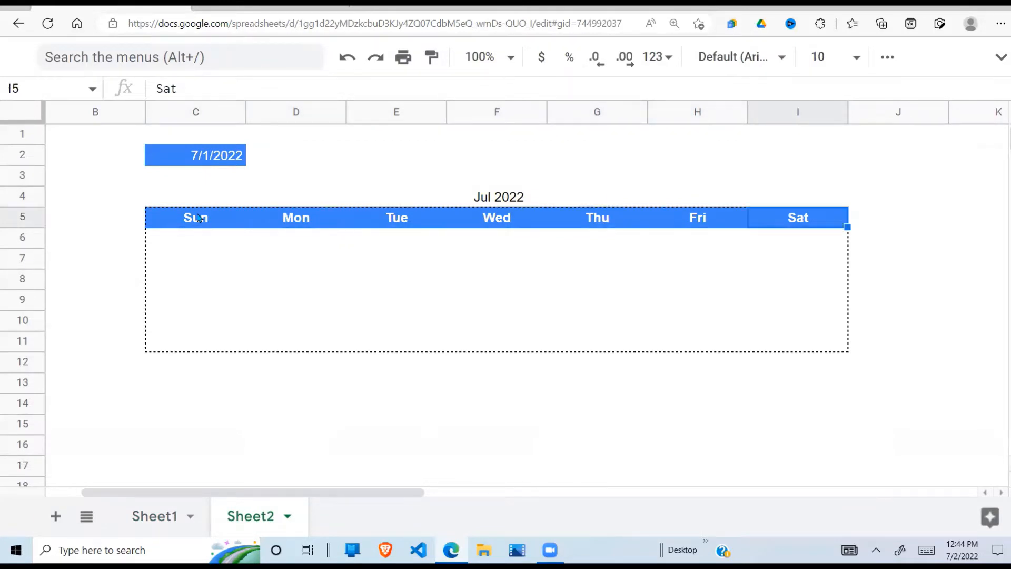
- Go down the empty calendar rows from C6 to C11 and check the date in C2
left_click(216, 245)
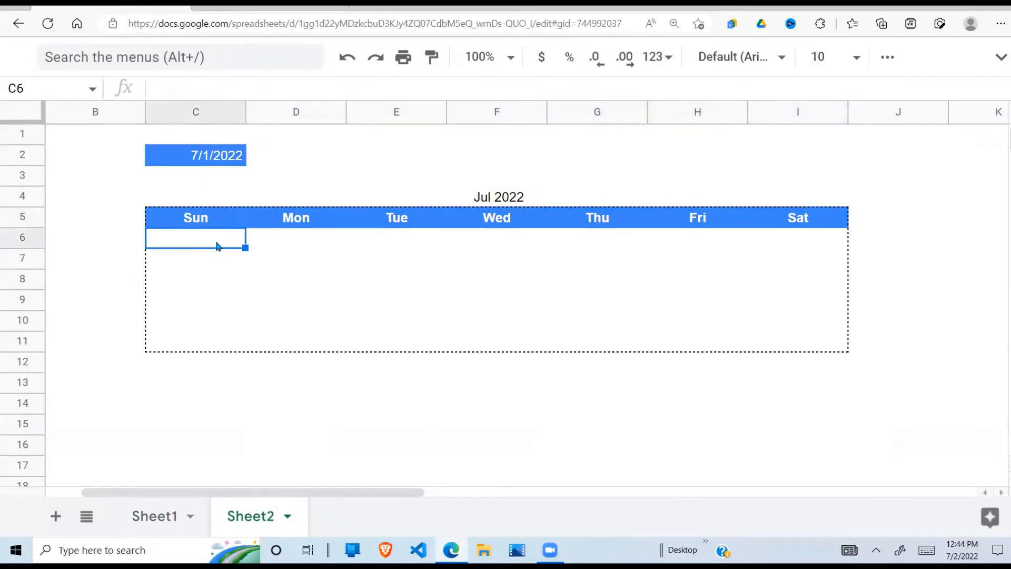
key("Down")
key("Down")
key("Down")
key("Down")
key("Down")
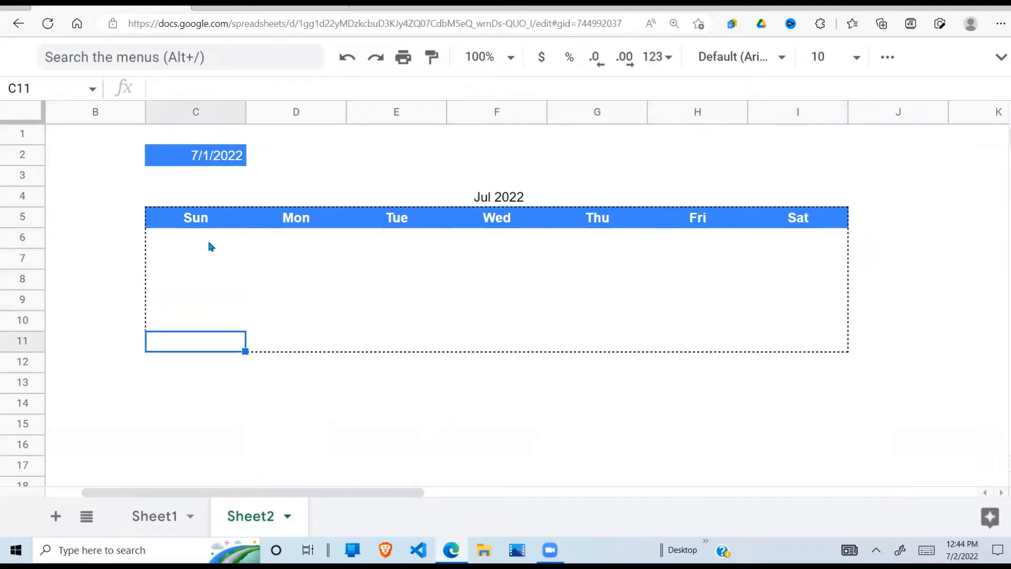
left_click(190, 241)
left_click(342, 258)
left_click(219, 158)
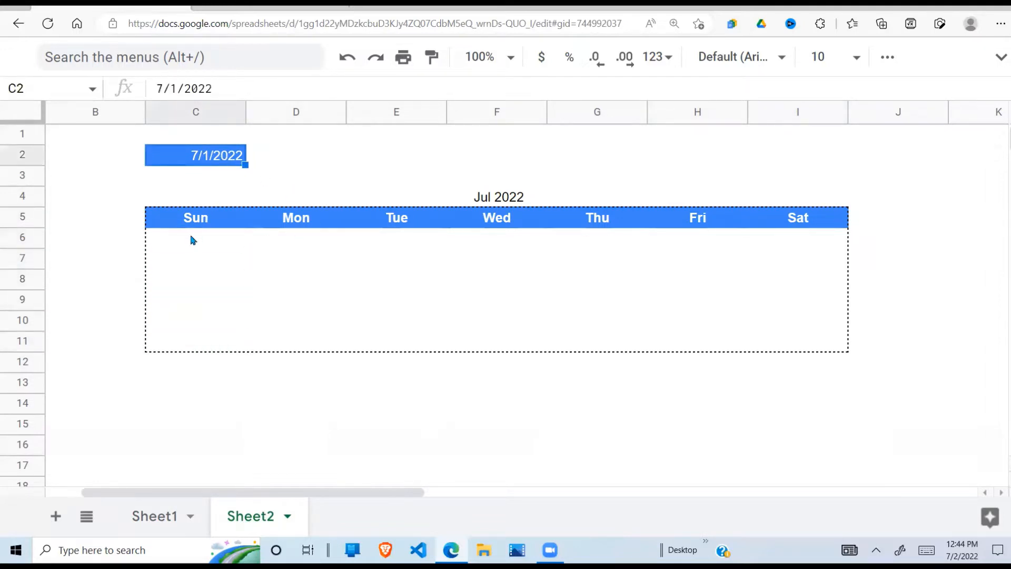
- Fill the calendar grid from C6 with the formula =sequence(6,7,1,1)
left_click(191, 239)
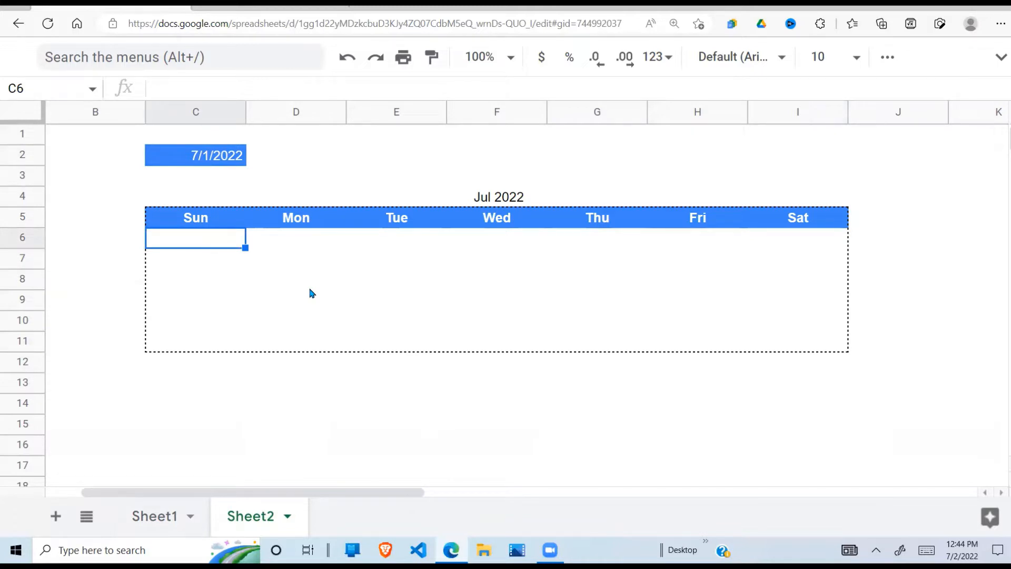
type("=")
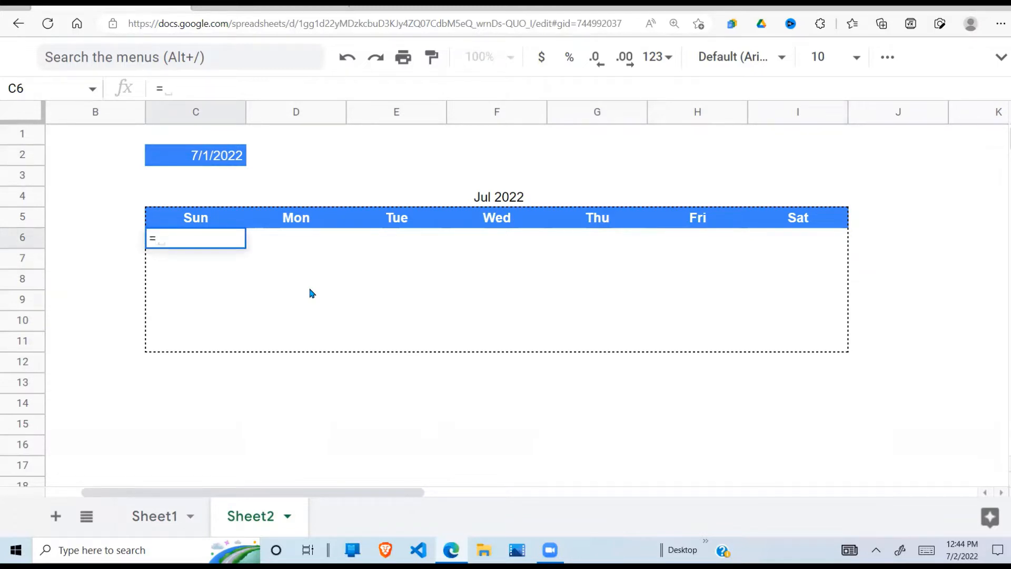
type("seque")
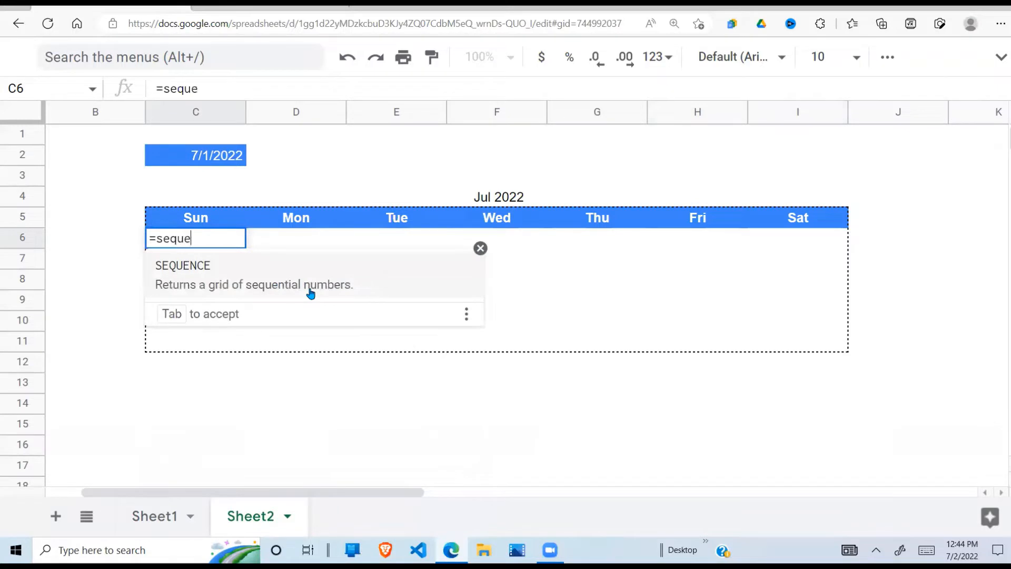
type("nce(")
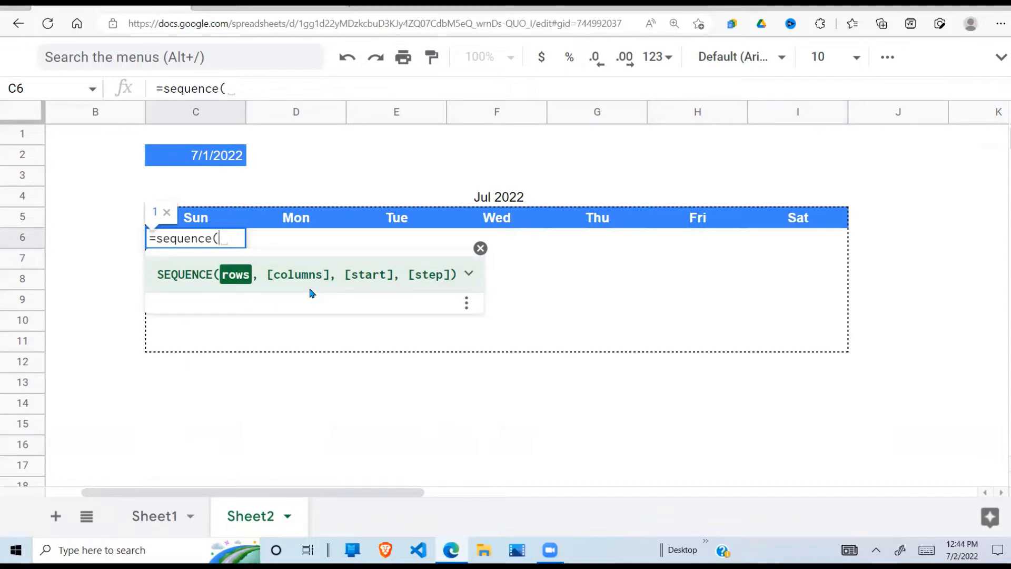
type("6")
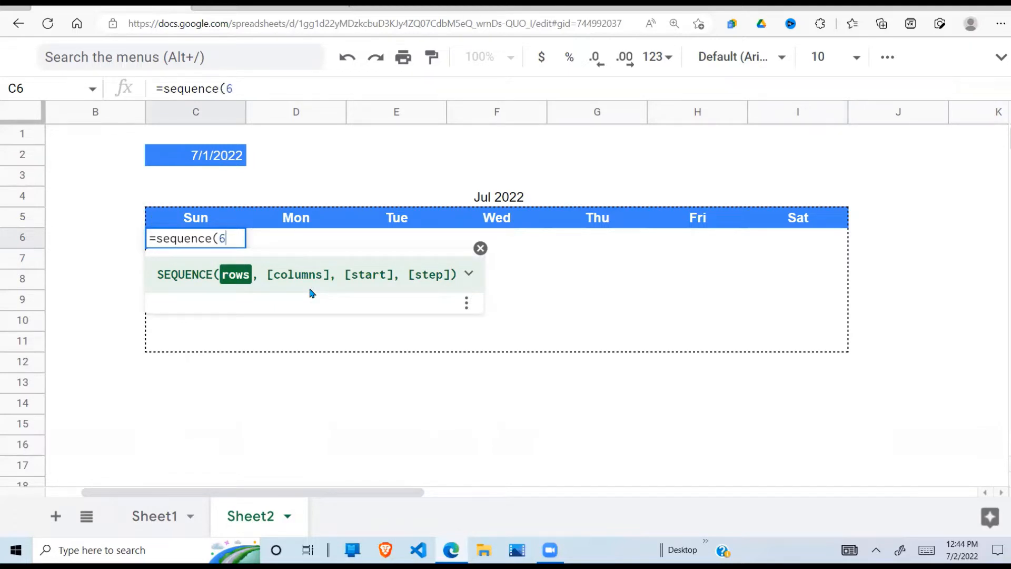
type(",")
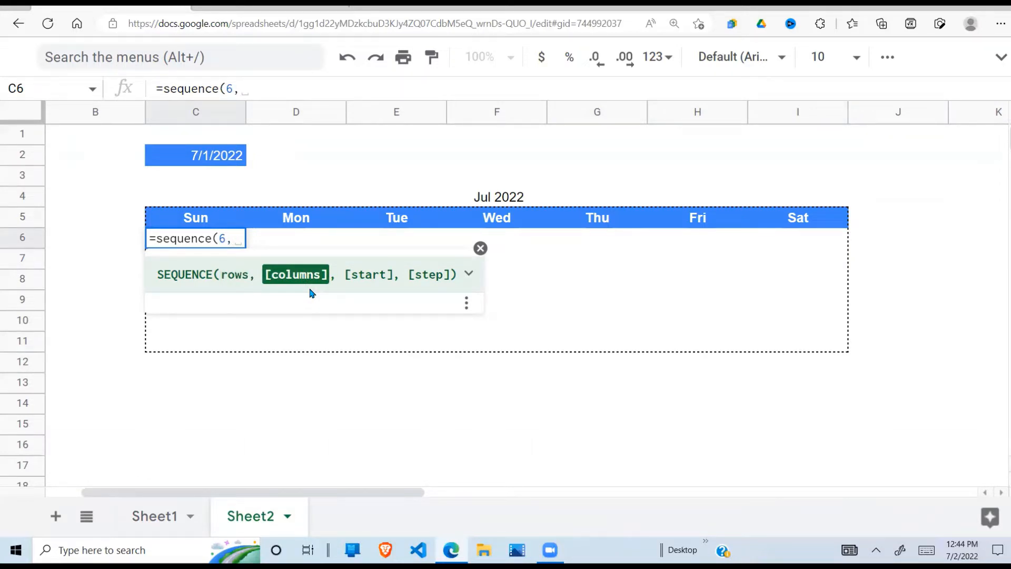
type("7")
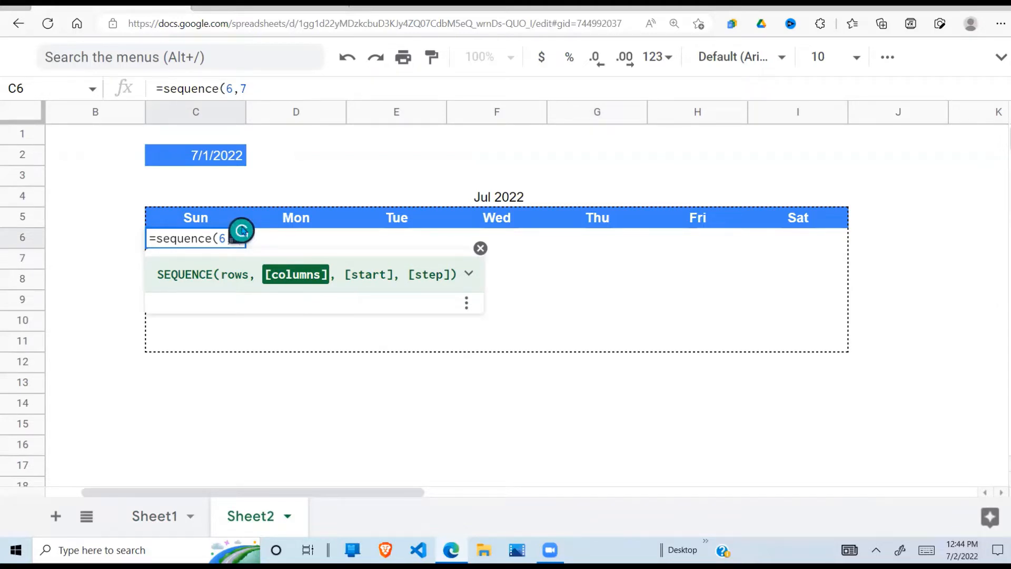
left_click_drag(241, 228, 901, 188)
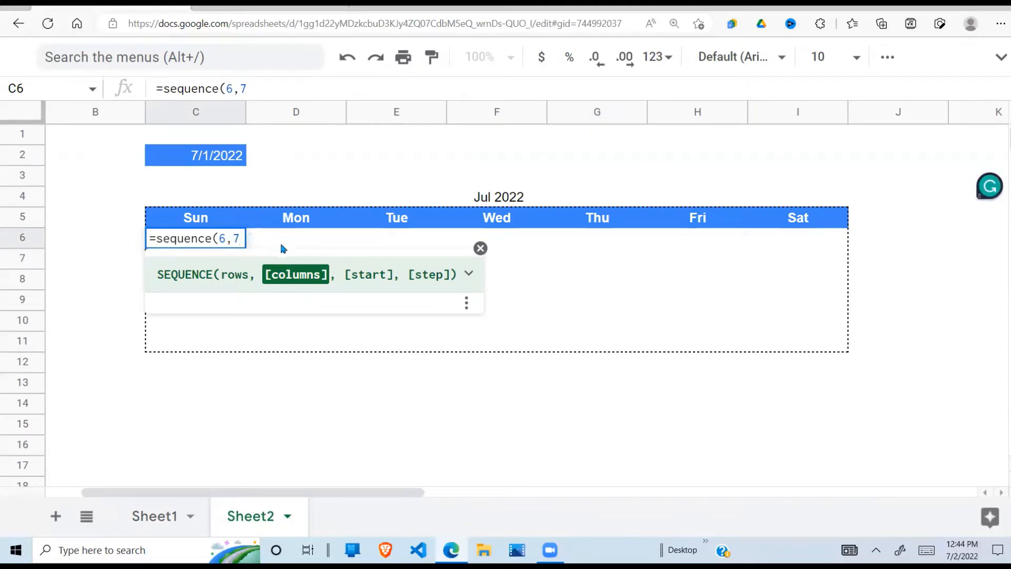
type(",1")
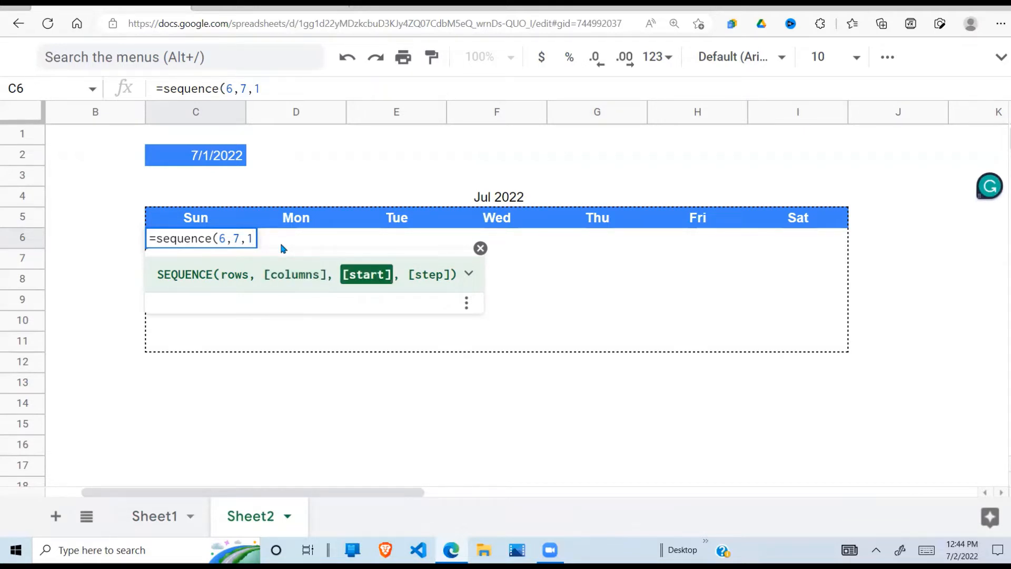
type(",")
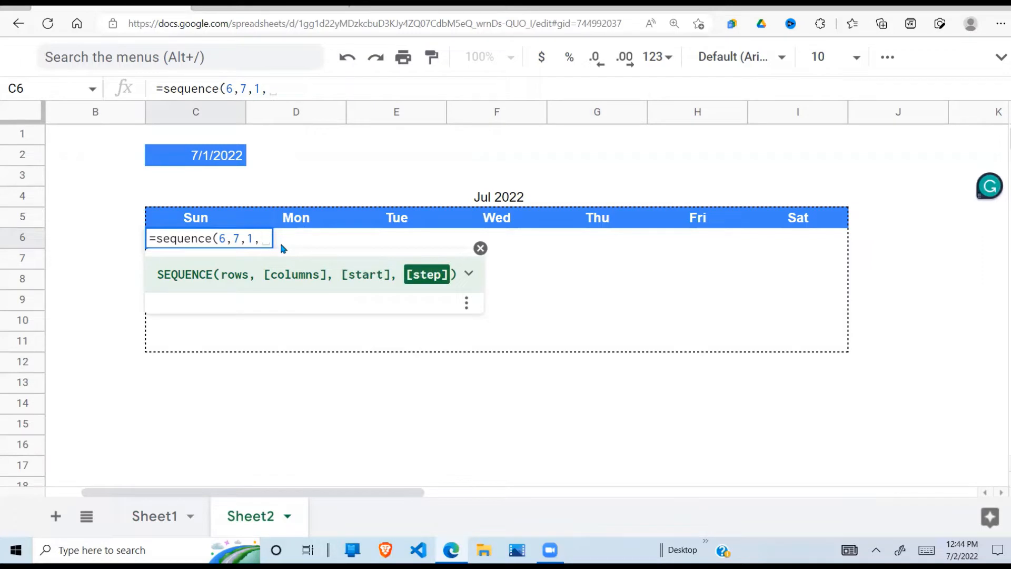
type("1)")
key("Return")
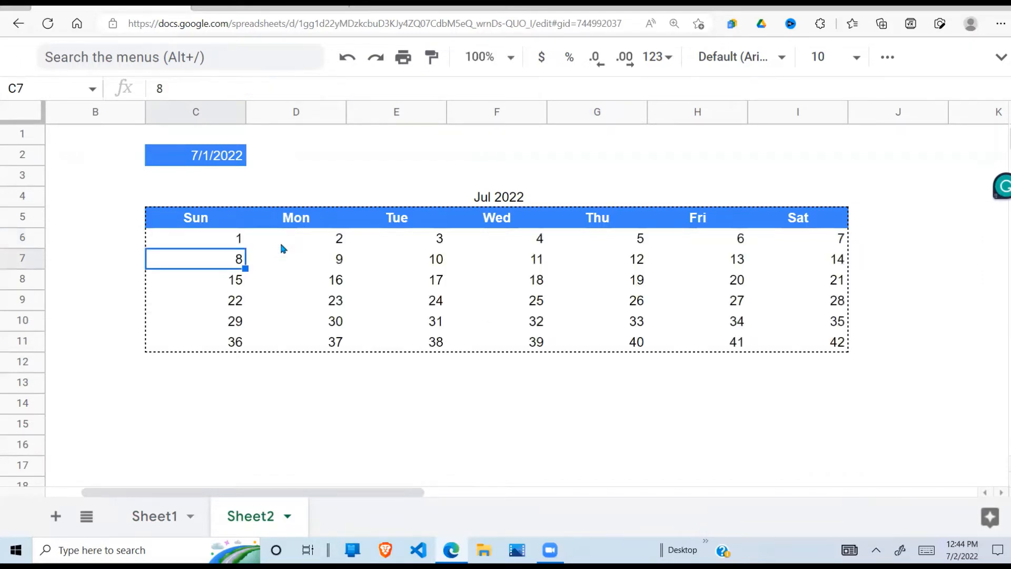
- Examine the sequence numbers across the calendar grid, including the last cell I11 and the formula cell C6
left_click(342, 242)
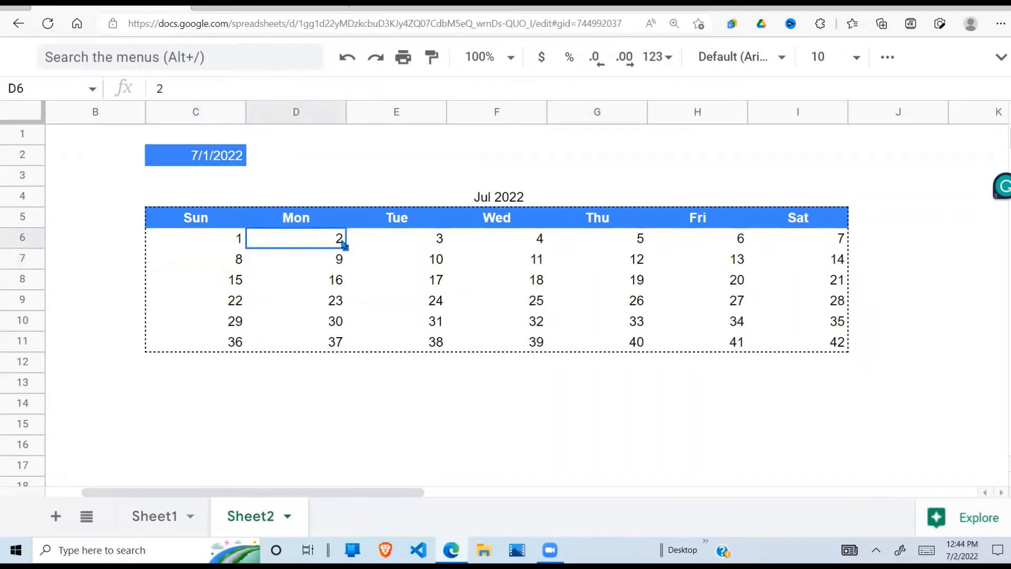
left_click(402, 287)
left_click(544, 300)
left_click(729, 278)
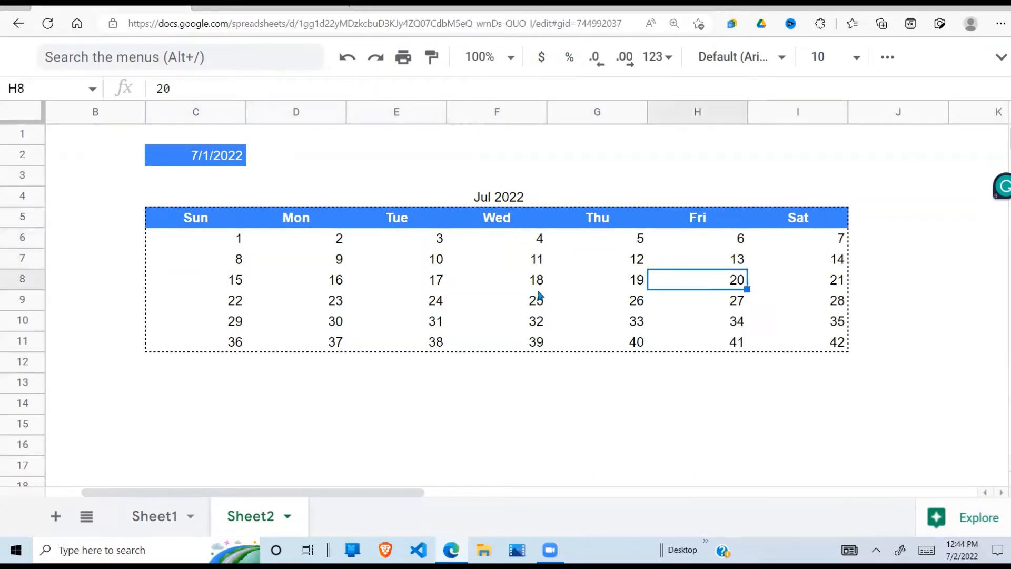
left_click(416, 282)
left_click(241, 246)
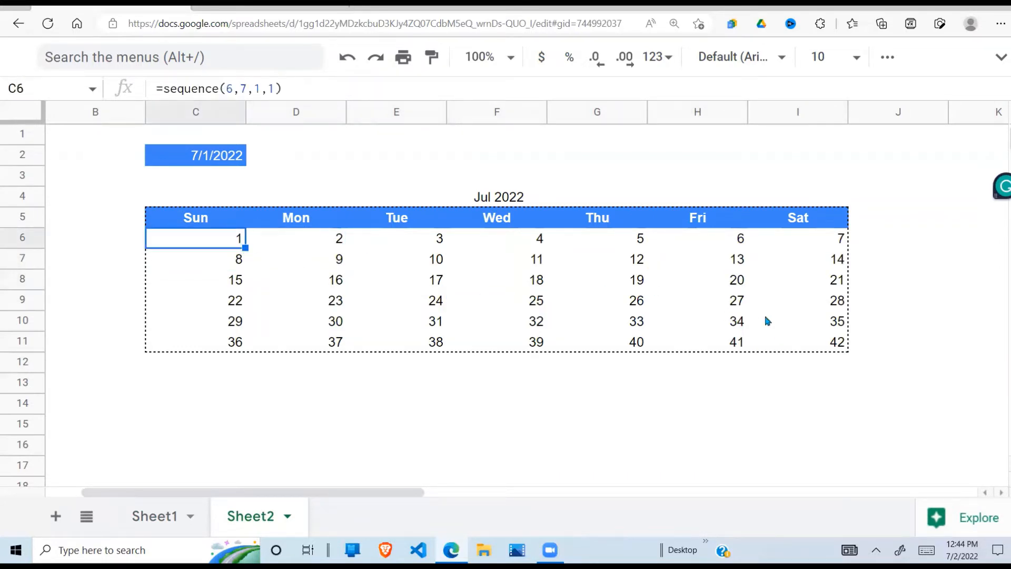
left_click(839, 344)
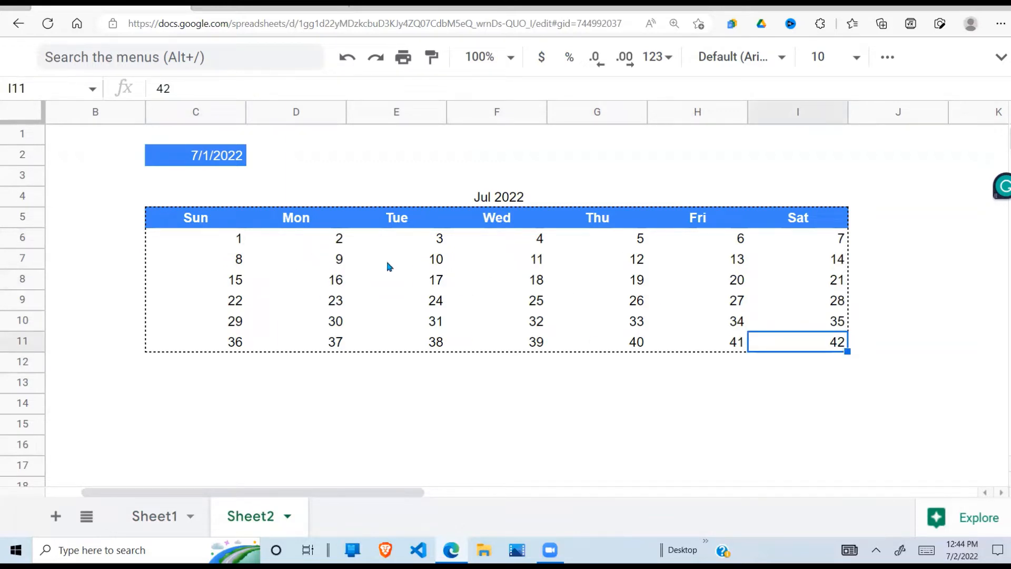
left_click(233, 243)
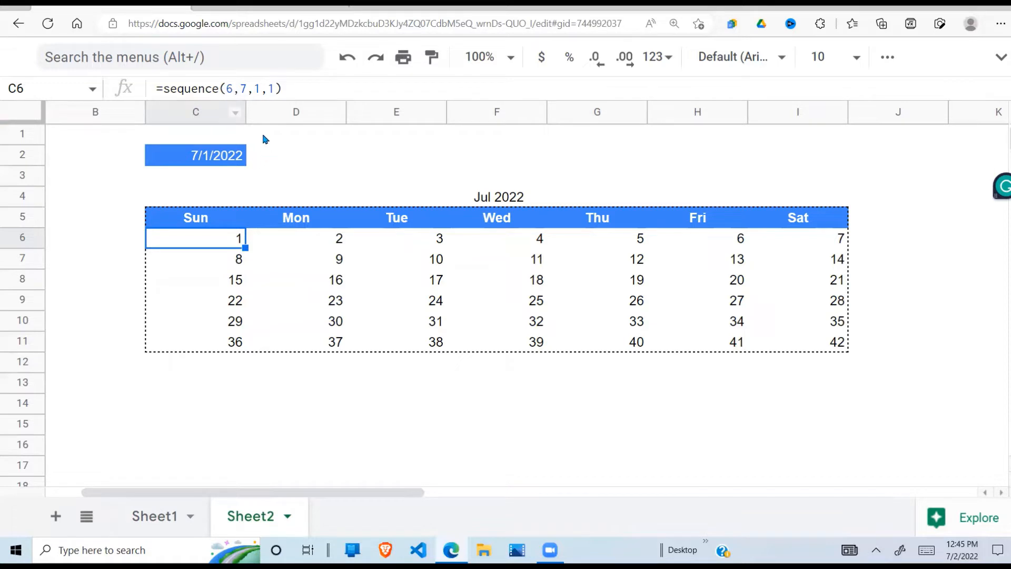
- Replace the start argument of the SEQUENCE formula in C6 with the date cell, making it =sequence(6,7,C2,1)
left_click(231, 87)
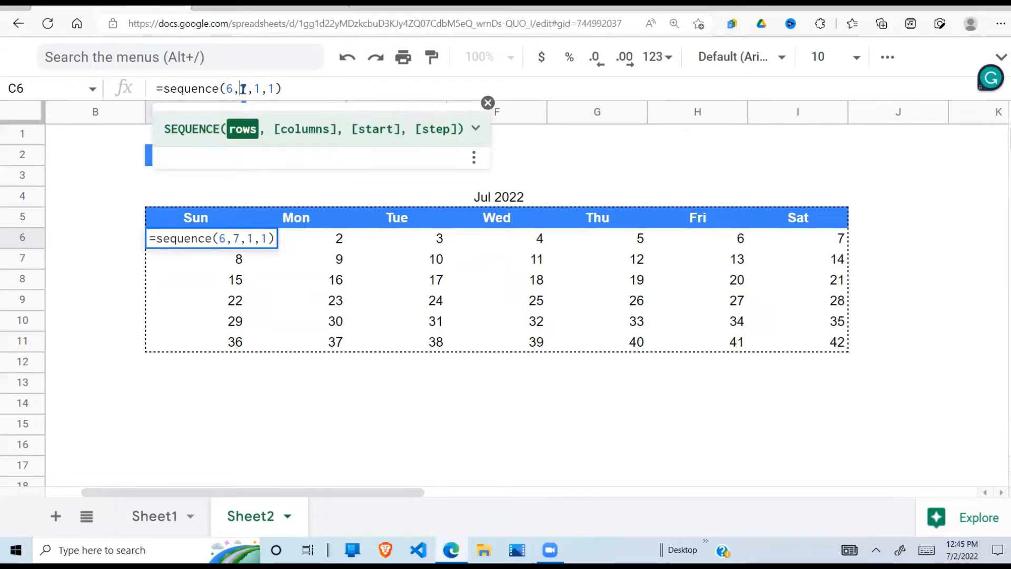
left_click(243, 89)
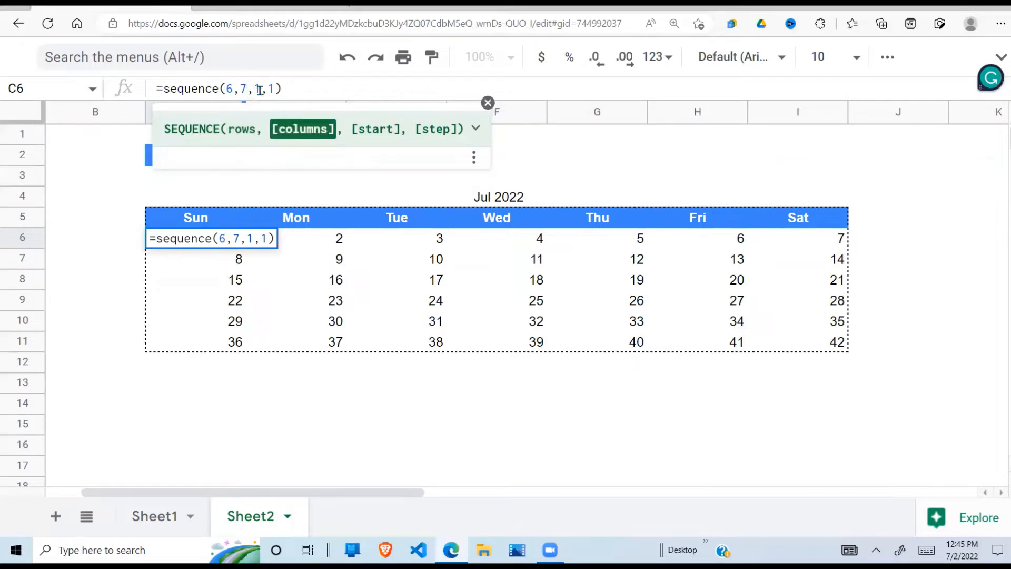
left_click(260, 89)
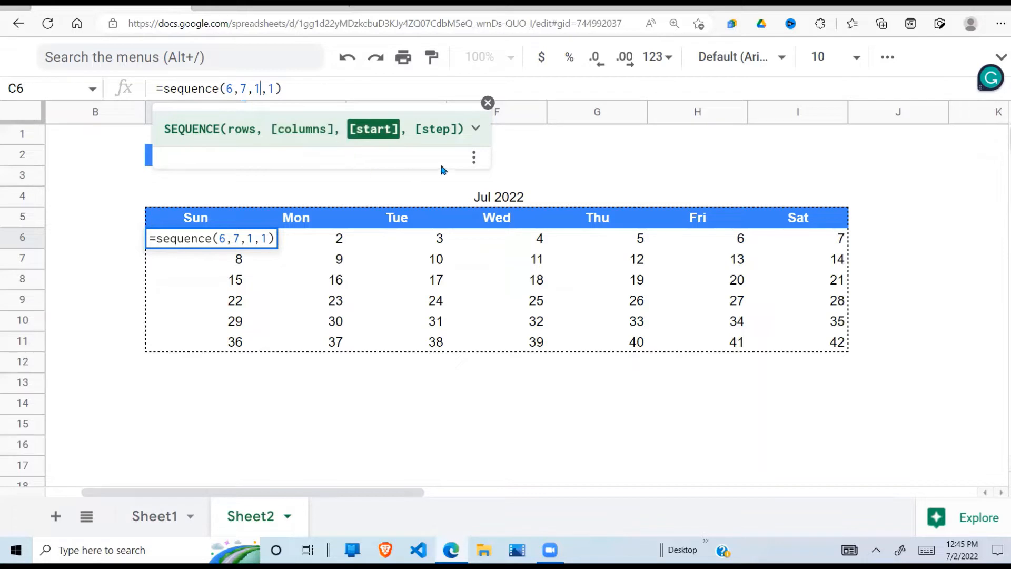
left_click(488, 103)
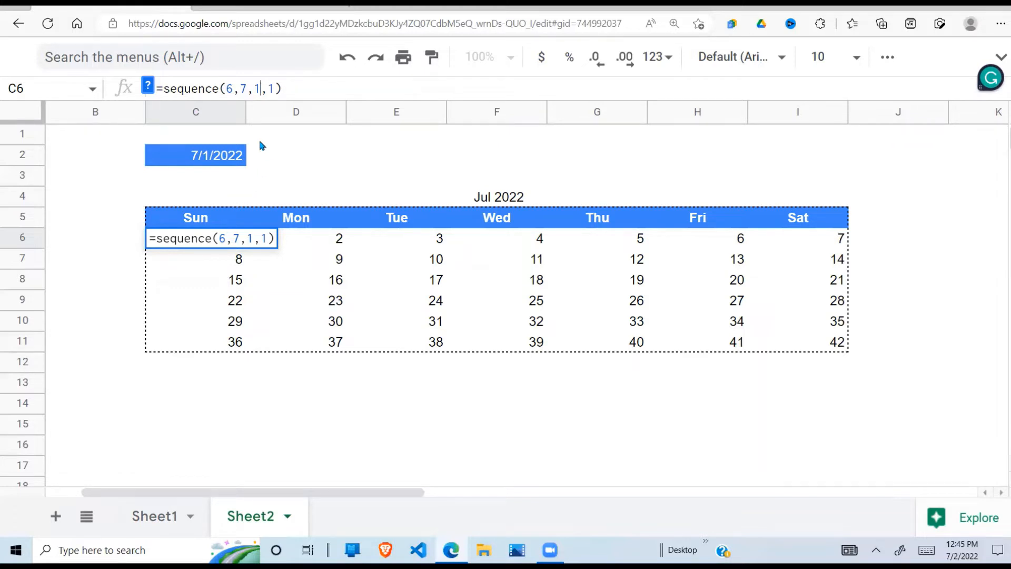
key("BackSpace")
left_click(226, 162)
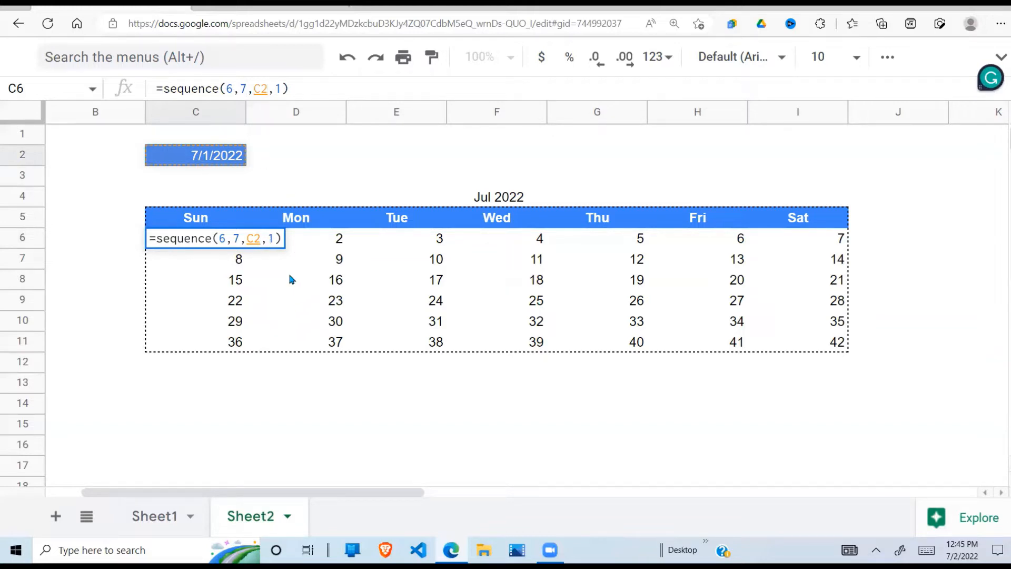
key("Return")
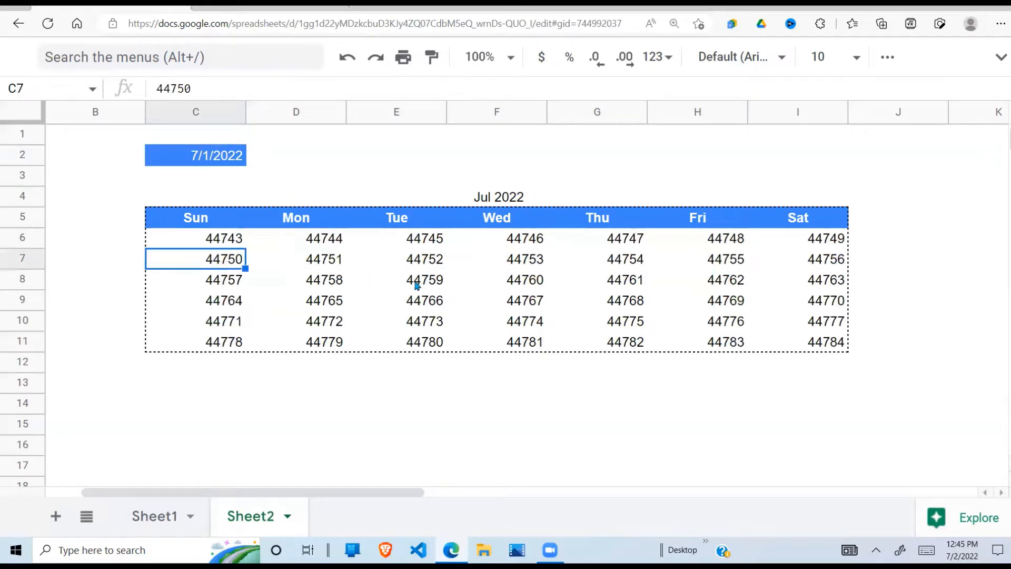
- Format the calendar grid C6:I11 with the Date number format
left_click(434, 287)
left_click_drag(232, 237, 778, 346)
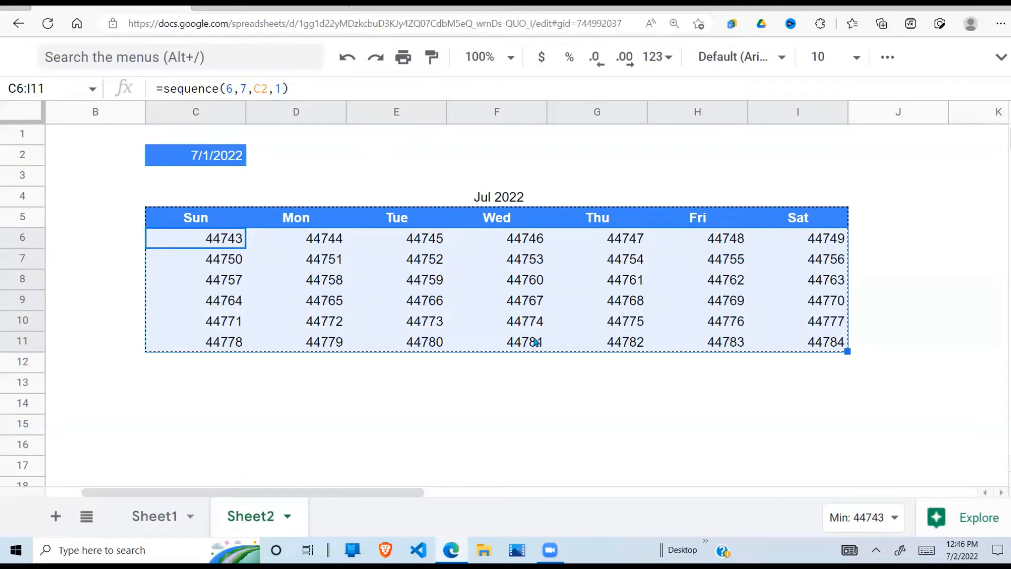
key("shift+Right")
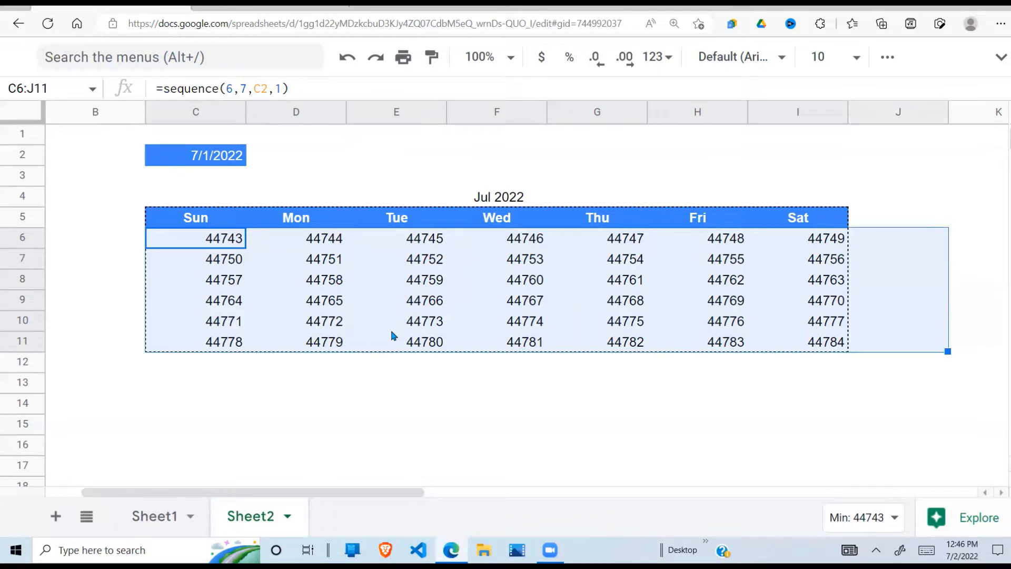
left_click(255, 258)
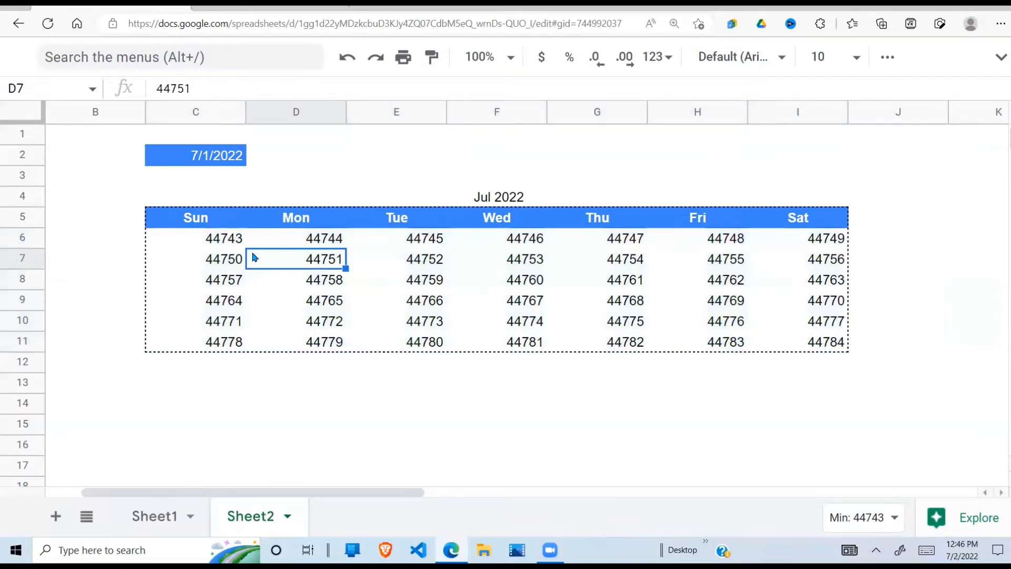
left_click(232, 242)
left_click_drag(412, 282, 785, 344)
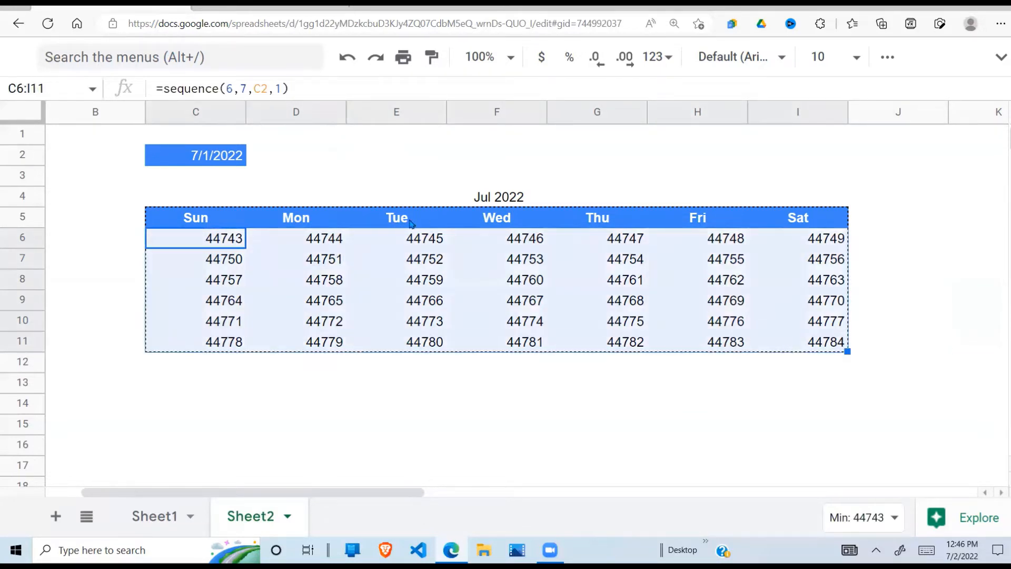
left_click(1001, 58)
left_click(315, 85)
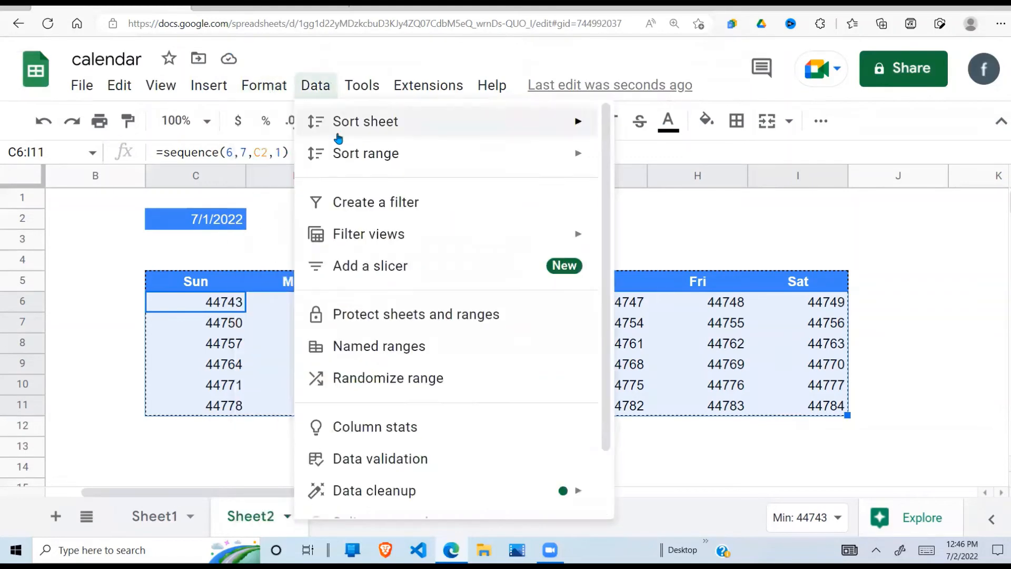
mouse_move(279, 90)
mouse_move(384, 167)
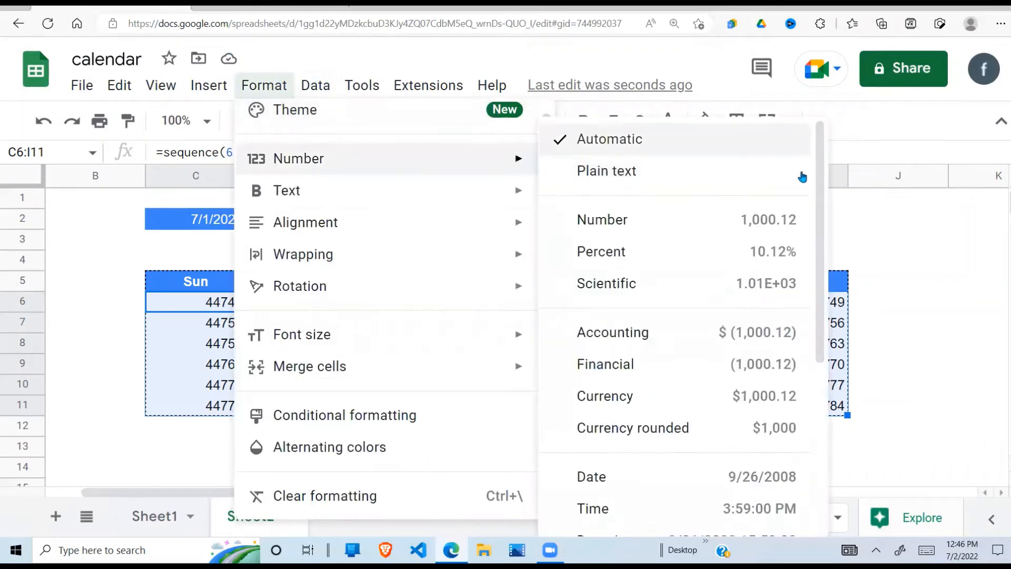
scroll(757, 305, "down", 5)
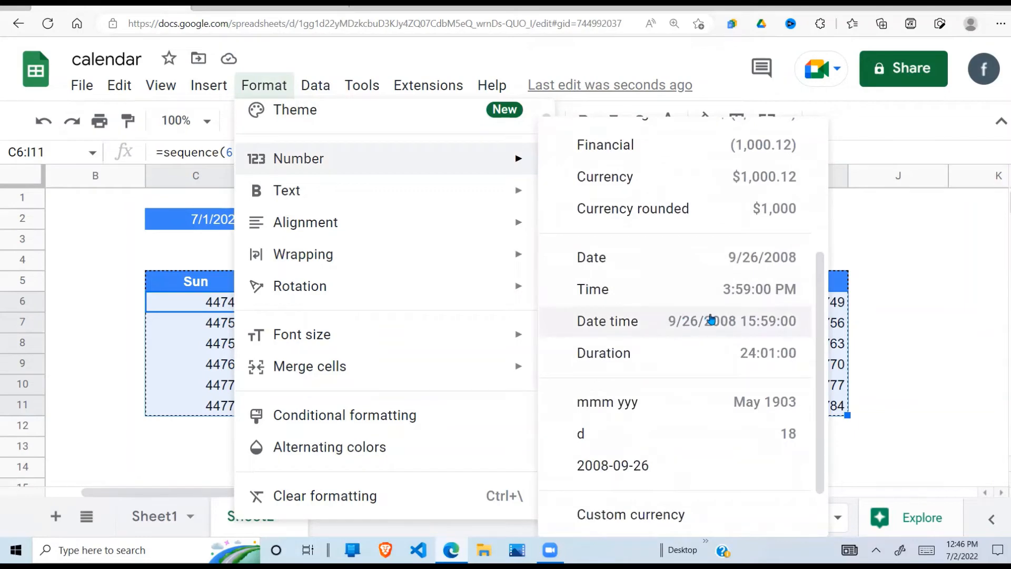
left_click(773, 261)
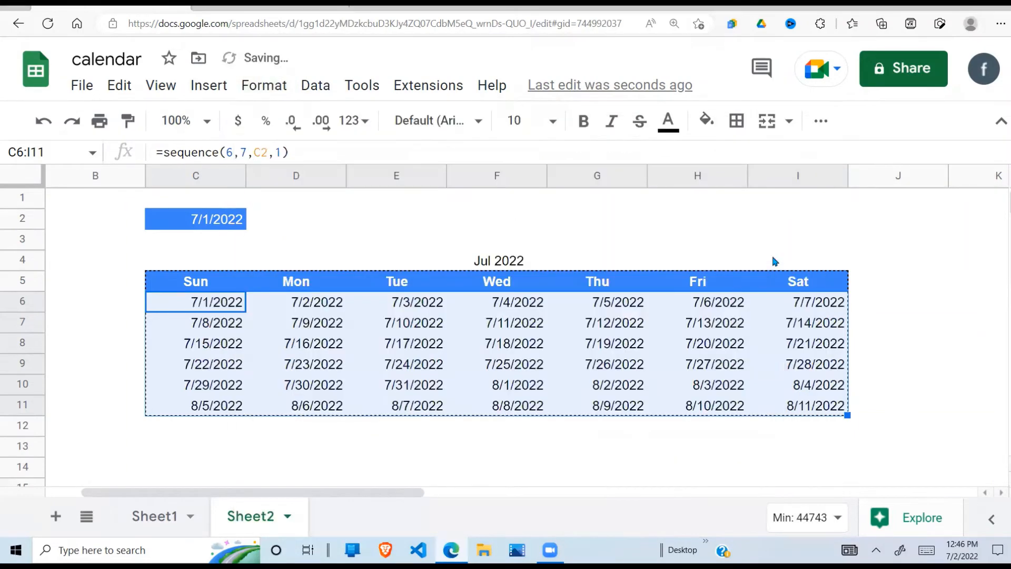
- Examine the dates across the calendar grid, including the formula cell C6, the last cell I11 and the first Friday cell H6
left_click(601, 370)
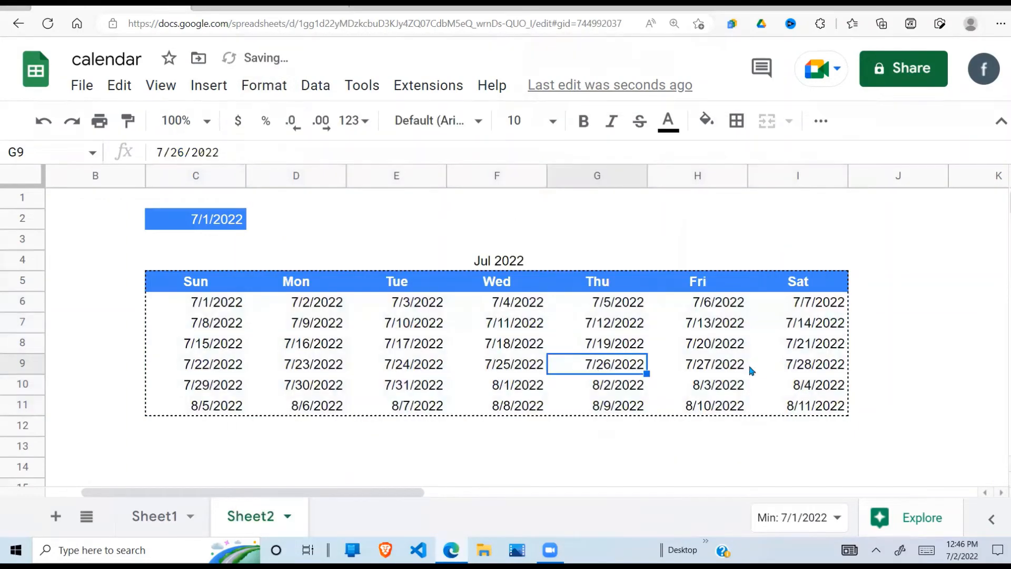
left_click(268, 343)
left_click(214, 310)
left_click(389, 320)
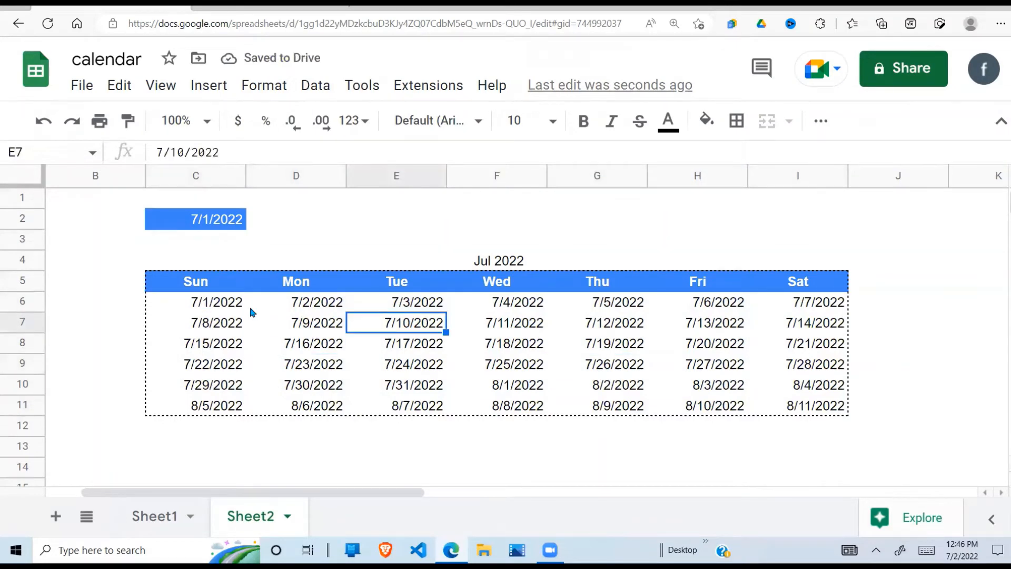
left_click(222, 308)
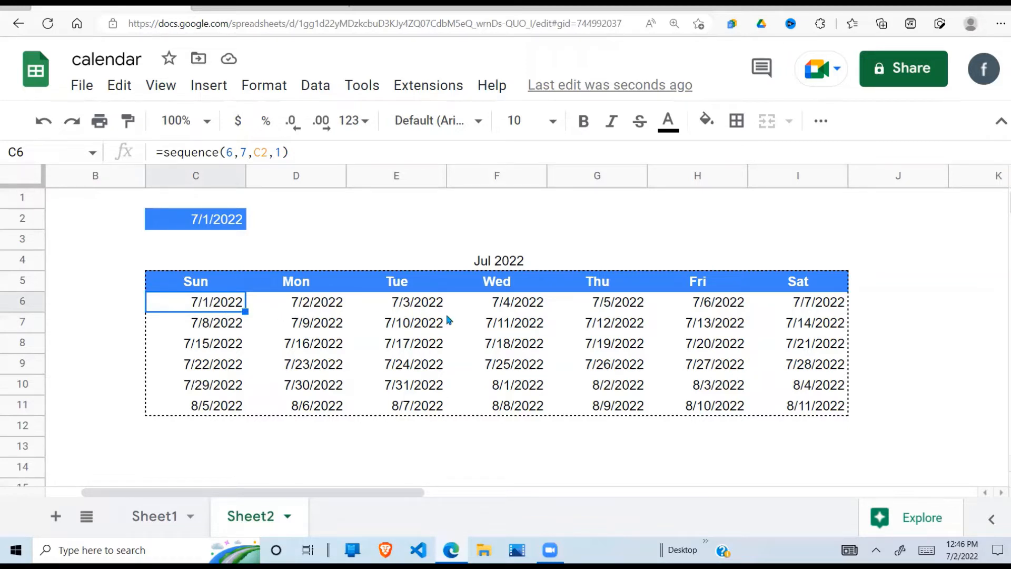
left_click(813, 392)
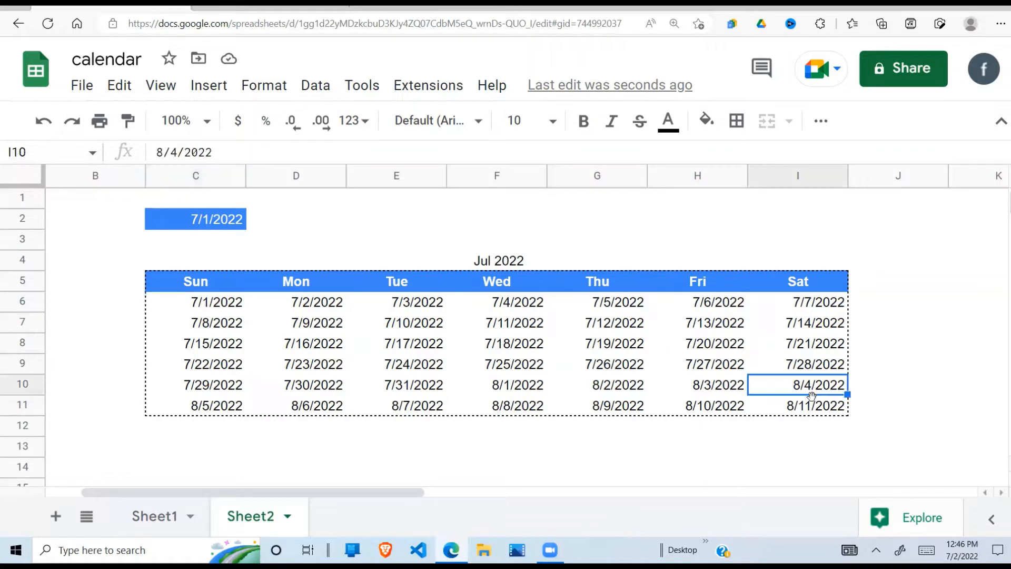
left_click(813, 408)
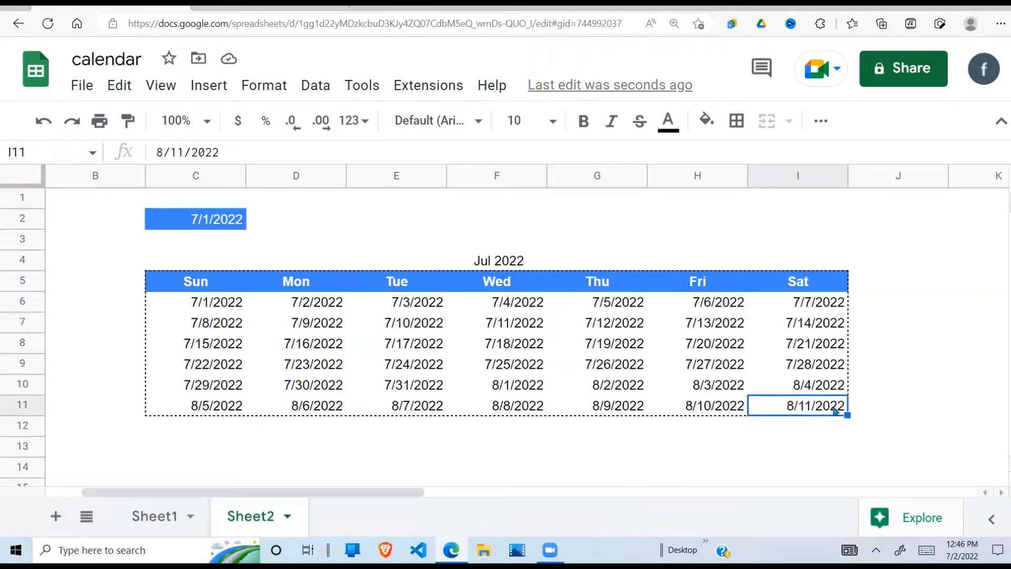
left_click(228, 323)
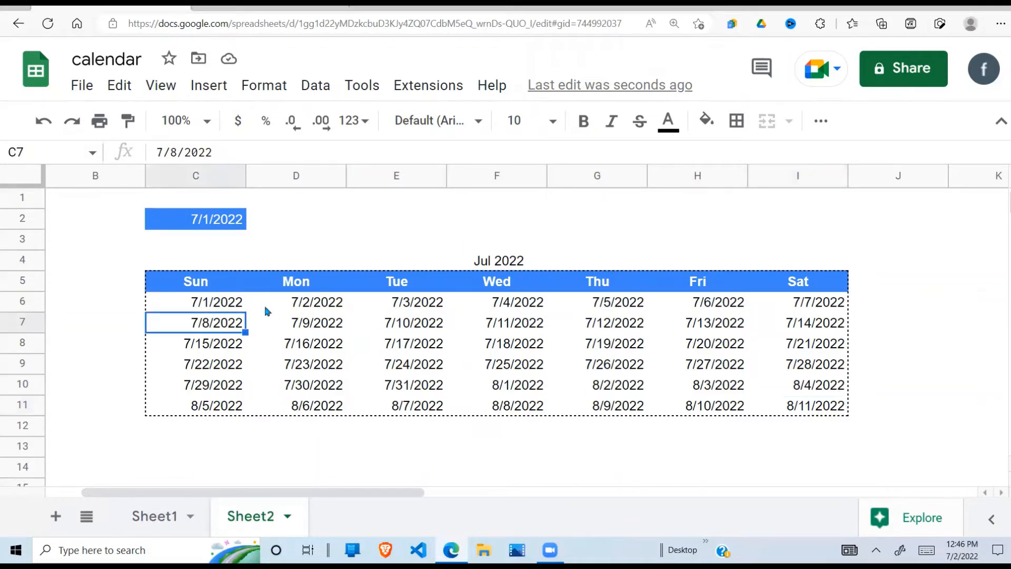
left_click_drag(240, 305, 778, 408)
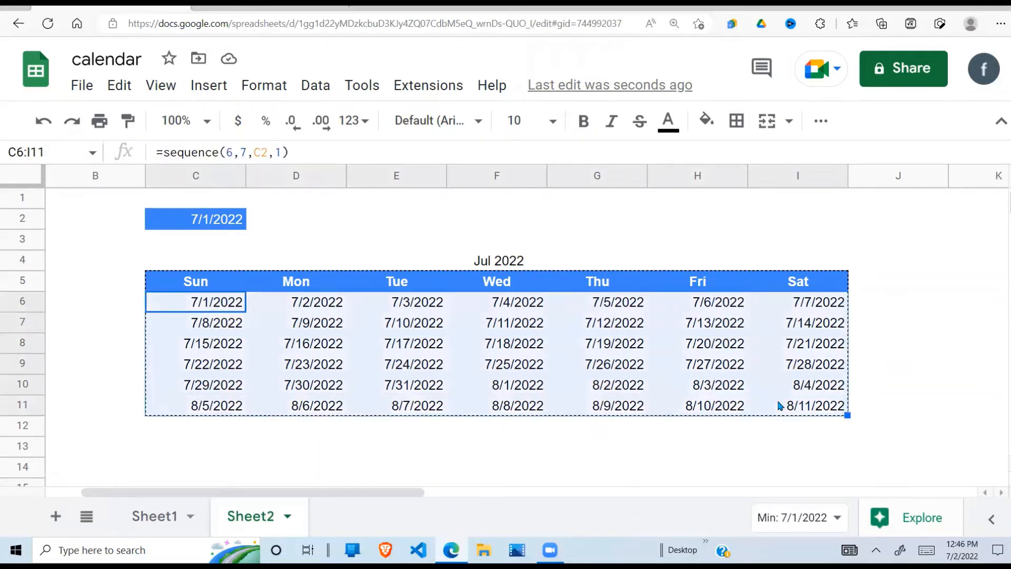
left_click(295, 371)
left_click(205, 306)
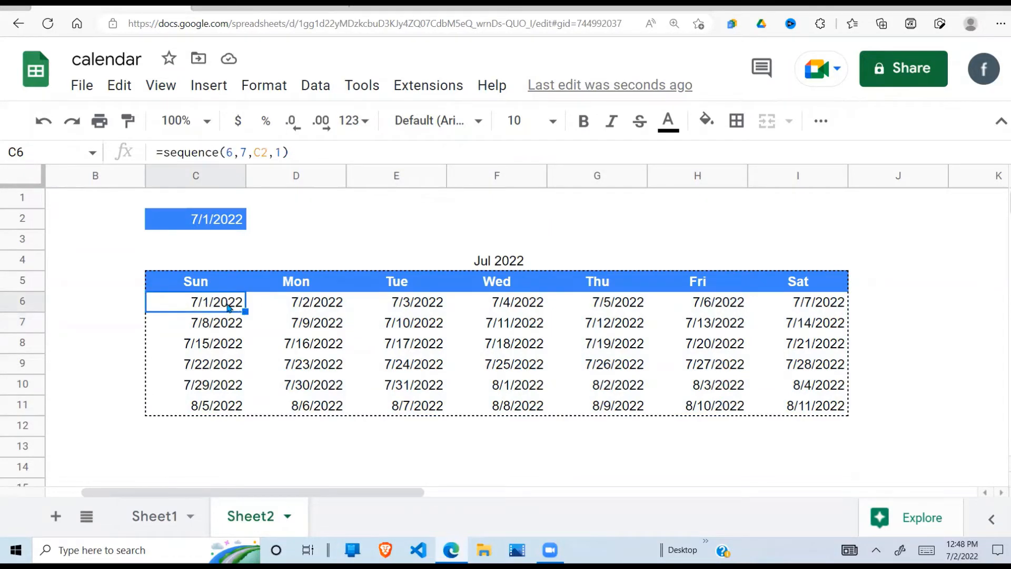
left_click(709, 305)
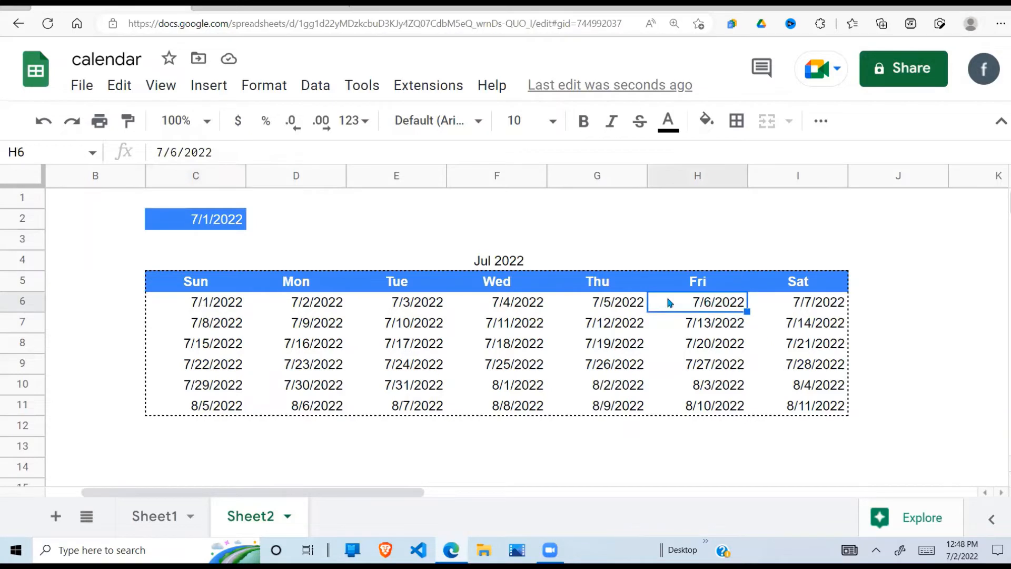
left_click(235, 309)
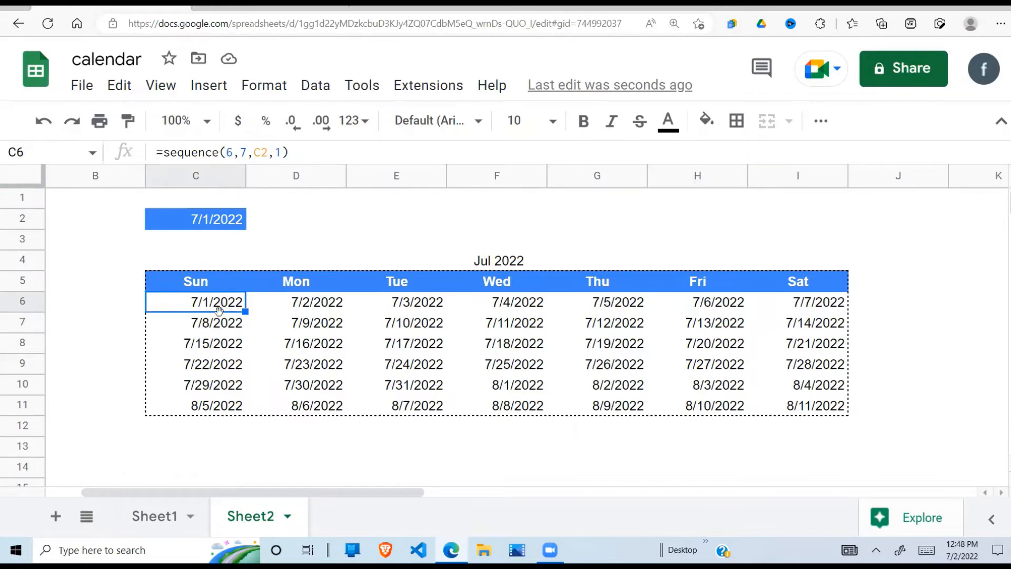
- Go down the Sunday column from C6 to C11 and return to C6
key("Down")
key("Down")
key("Down")
key("Down")
key("Down")
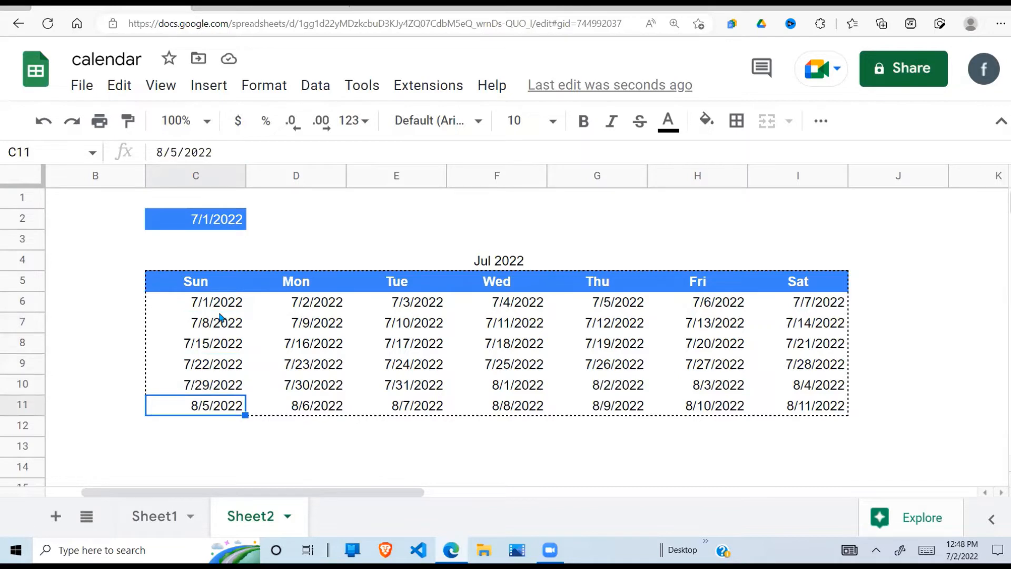
key("Up")
key("Up")
key("Up")
key("Up")
key("Up")
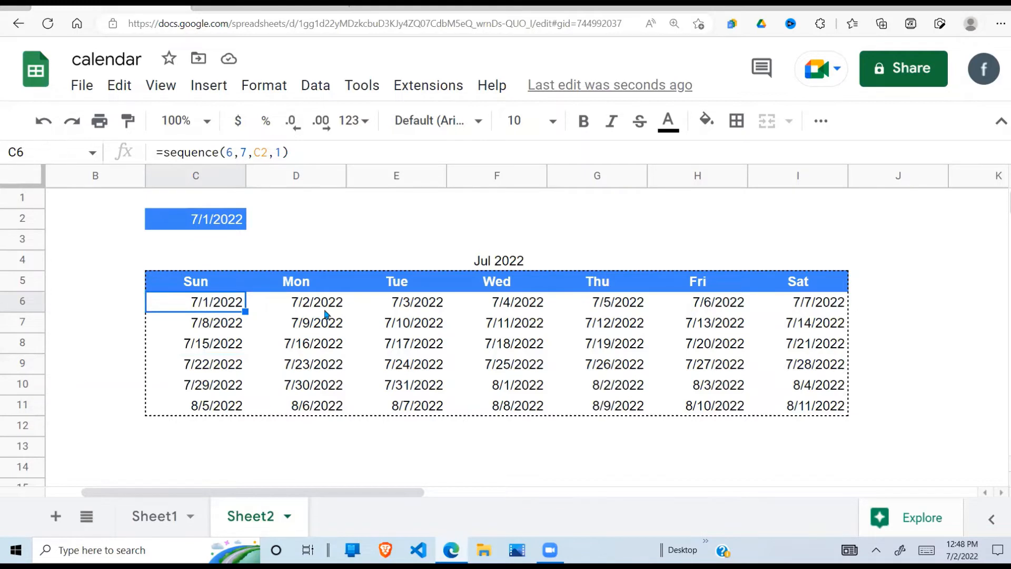
- Go across the first calendar row from C6 to I6 and return to C6
key("Right")
key("Right")
key("Right")
key("Right")
key("Right")
key("Right")
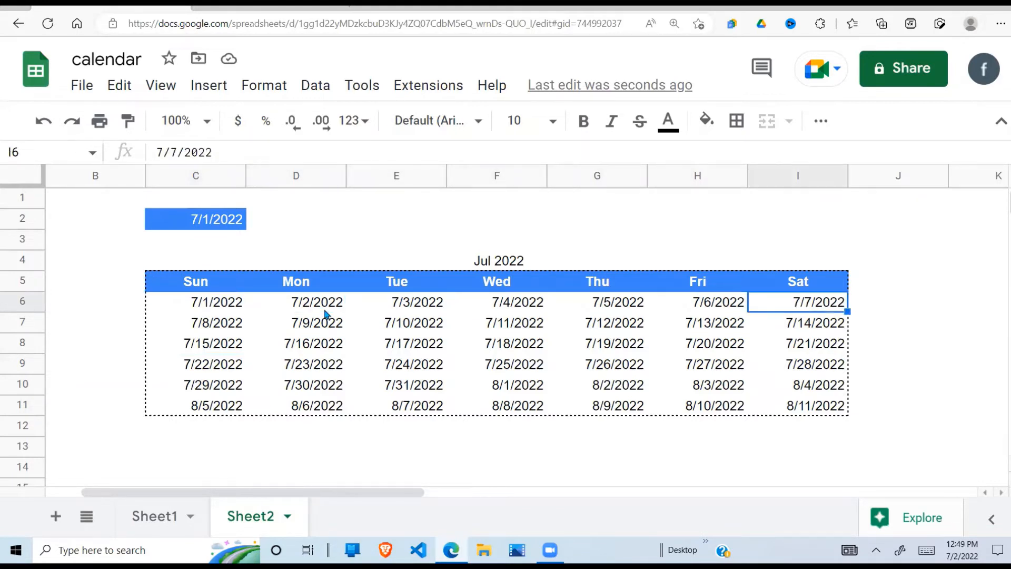
key("Left")
key("Left")
key("Left")
key("Left")
key("Left")
key("Left")
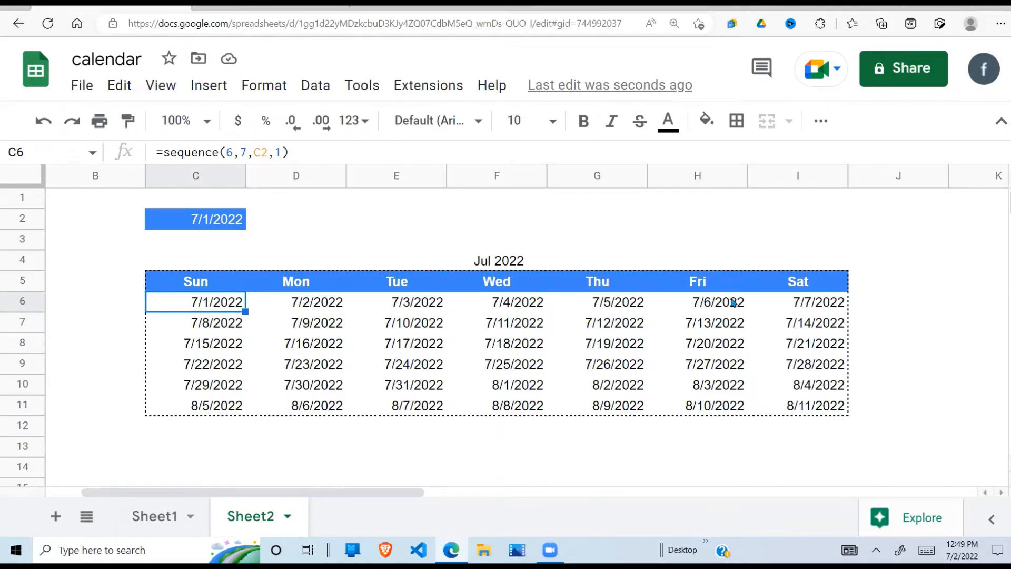
- Subtract 6 from the start date in the C6 formula, making it =sequence(6,7,C2-6,1), and check the first Friday cell H6
left_click(275, 152)
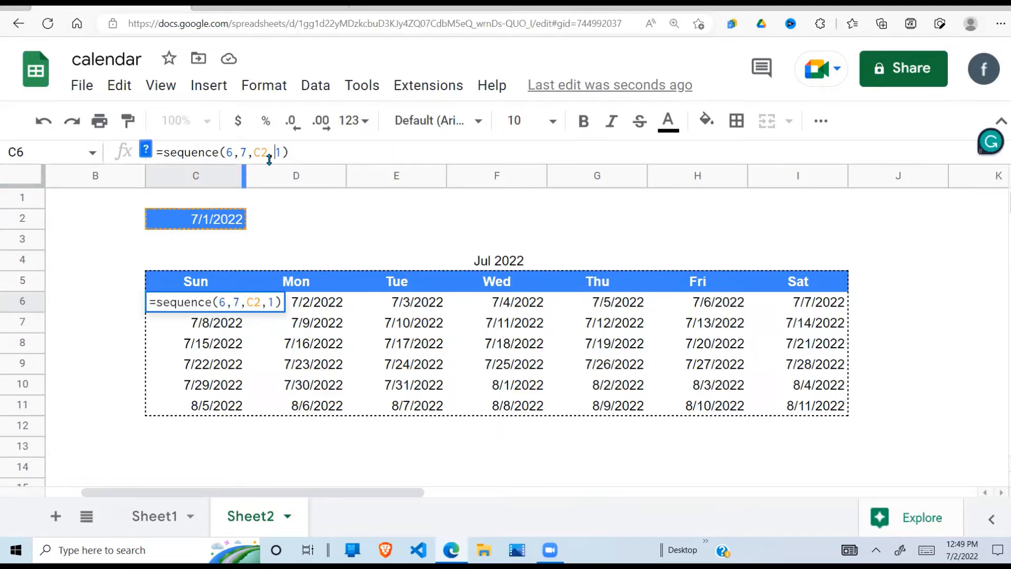
type("-")
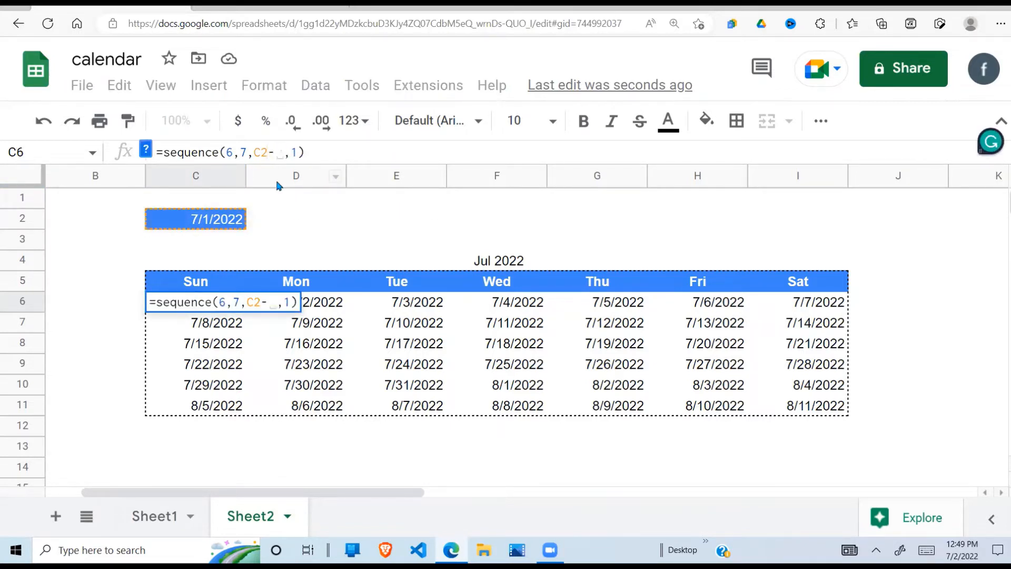
type("6")
key("Return")
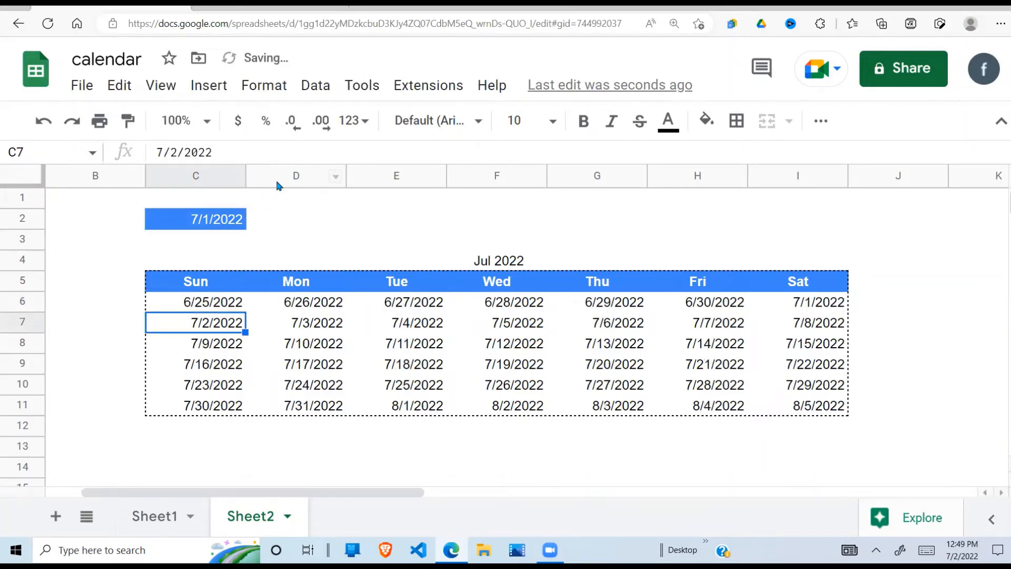
left_click(237, 298)
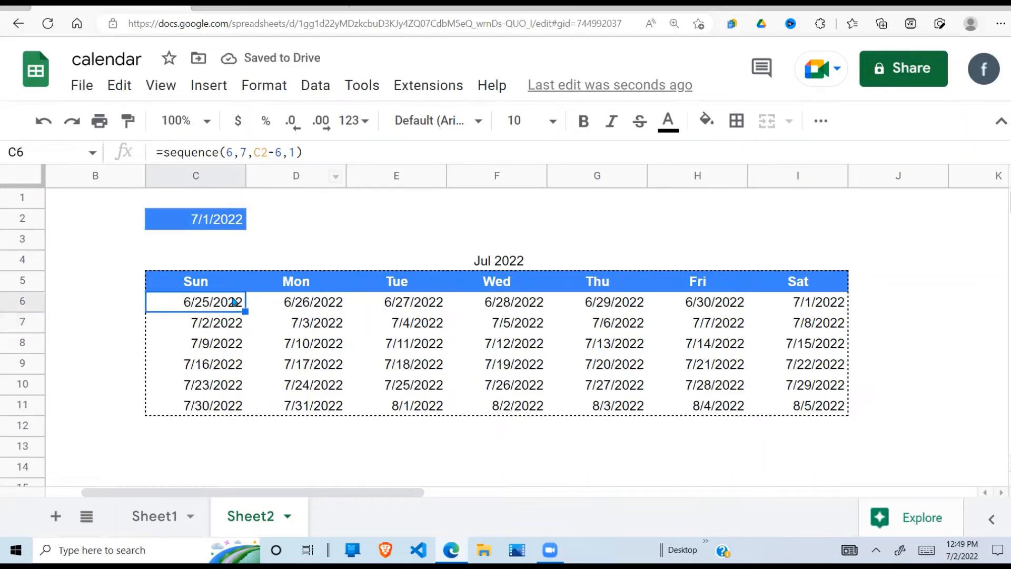
left_click(716, 309)
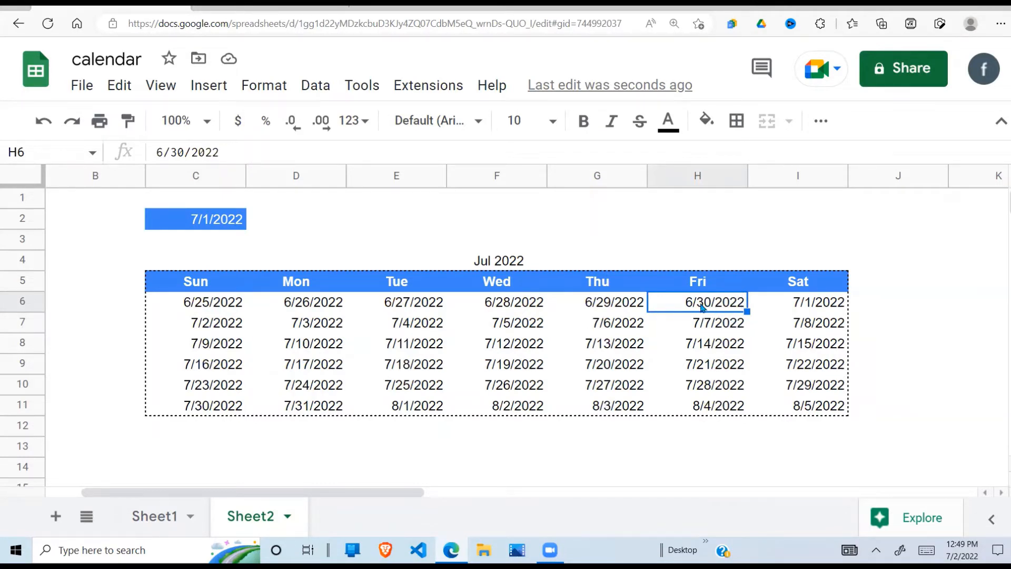
- Add 1 to the start date in the C6 formula, making it =sequence(6,7,C2-6+1,1), and check the first Friday cell H6
left_click(237, 311)
left_click(279, 152)
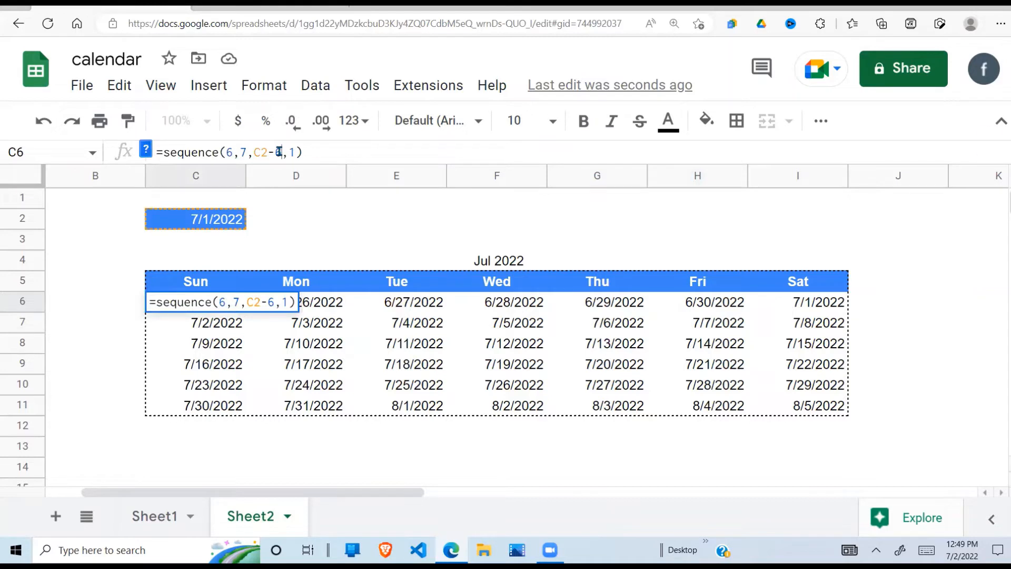
type("+1")
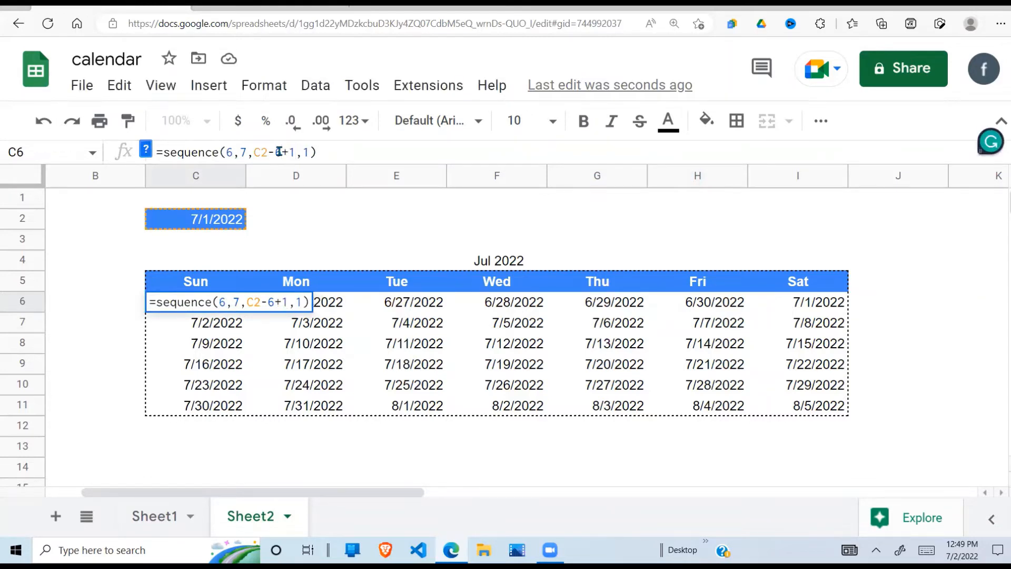
key("Return")
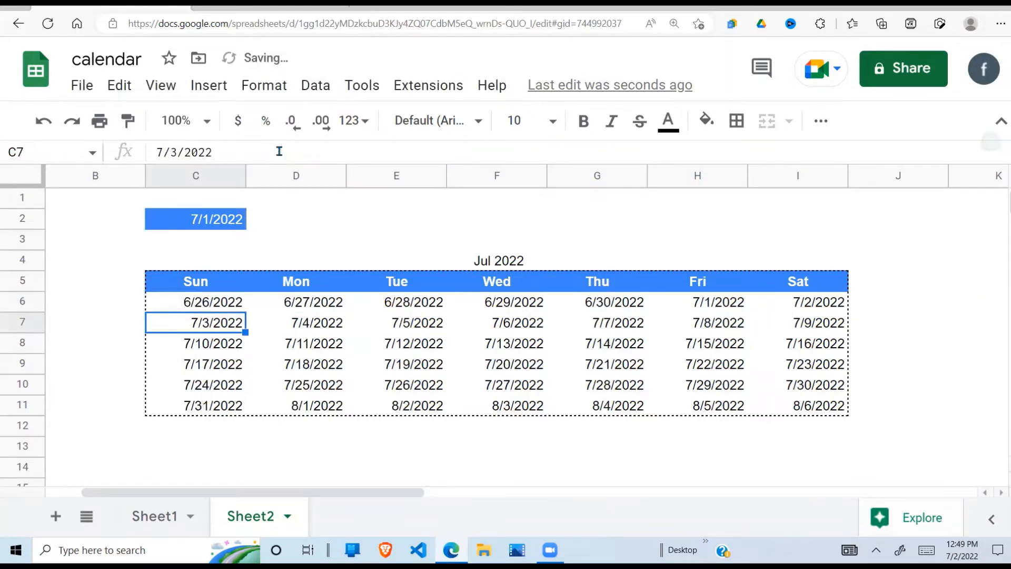
left_click(236, 307)
left_click(684, 308)
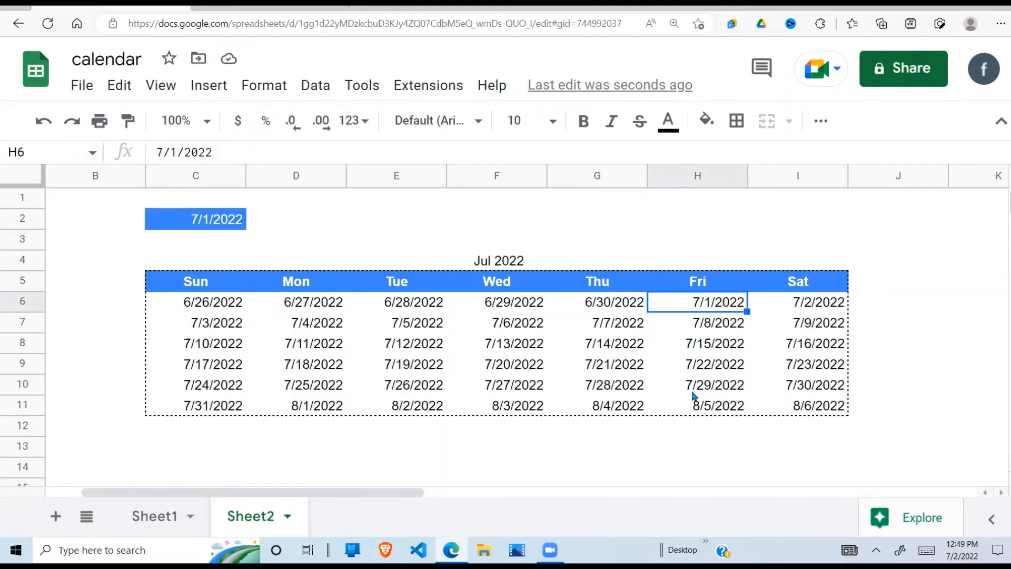
- Examine the out-of-month dates in C6:G6 and D11:I11, and compare the start date in C2 with the C6 formula
left_click(722, 406)
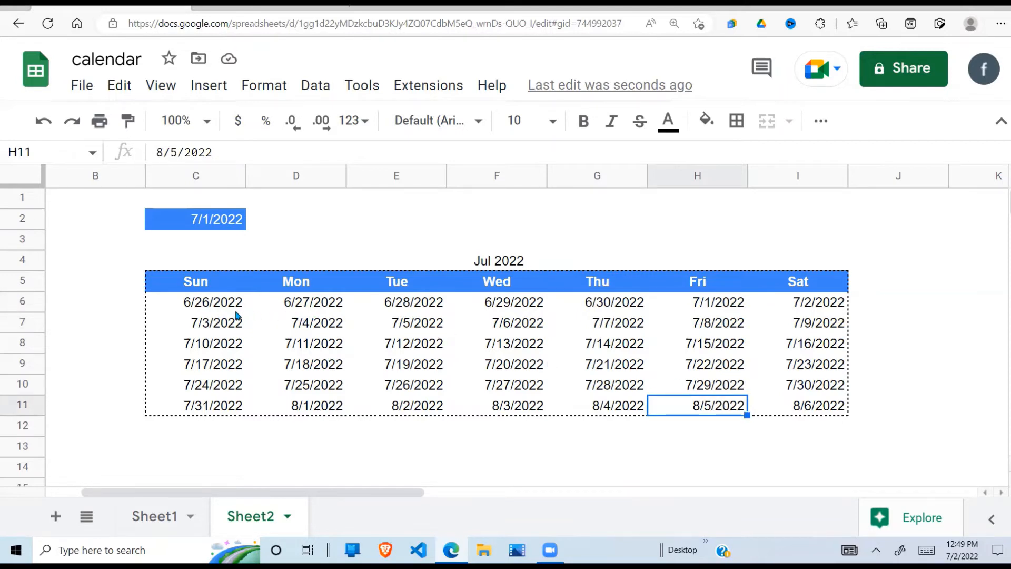
left_click_drag(235, 310, 615, 293)
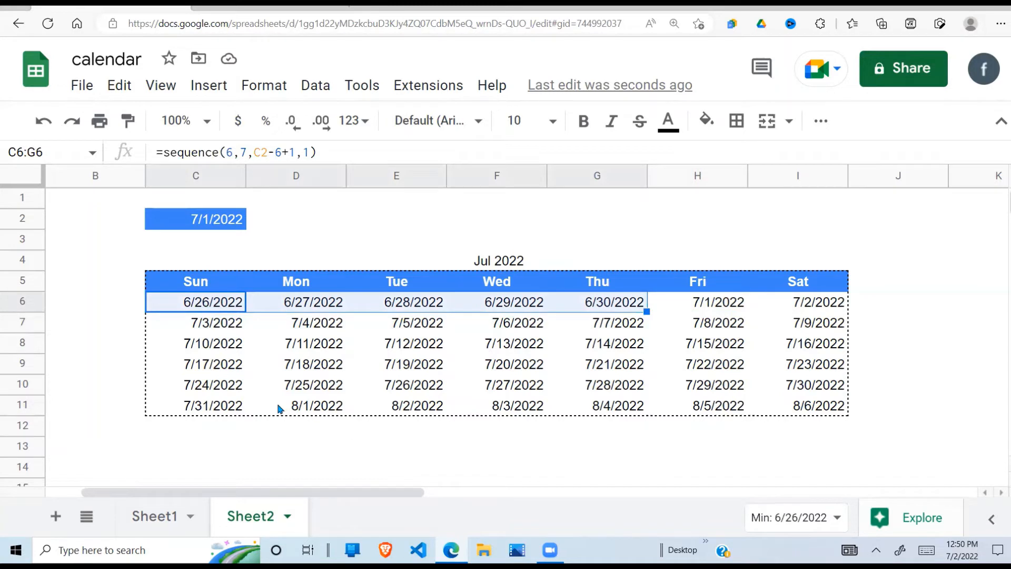
left_click_drag(280, 409, 811, 412)
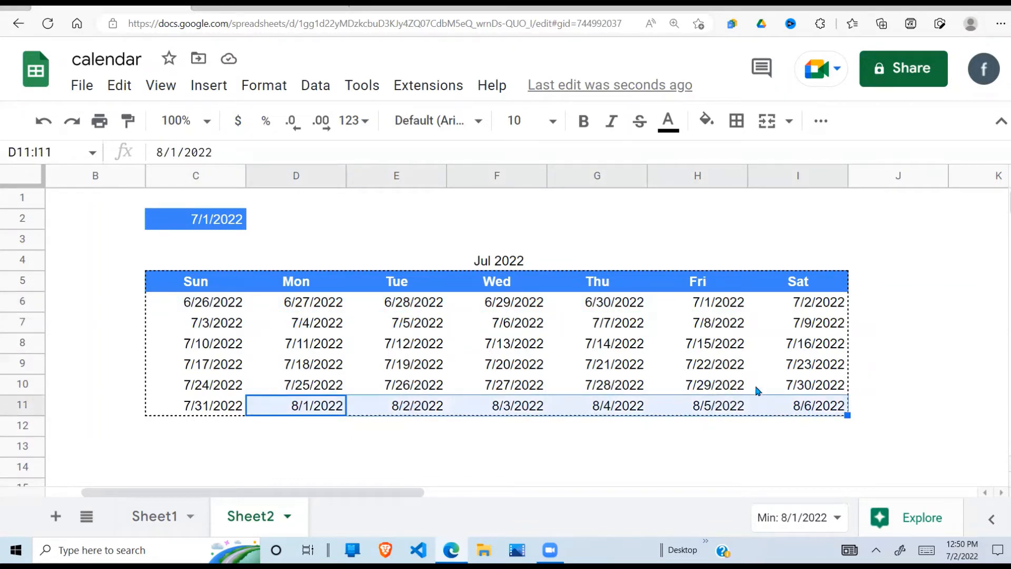
left_click(613, 310)
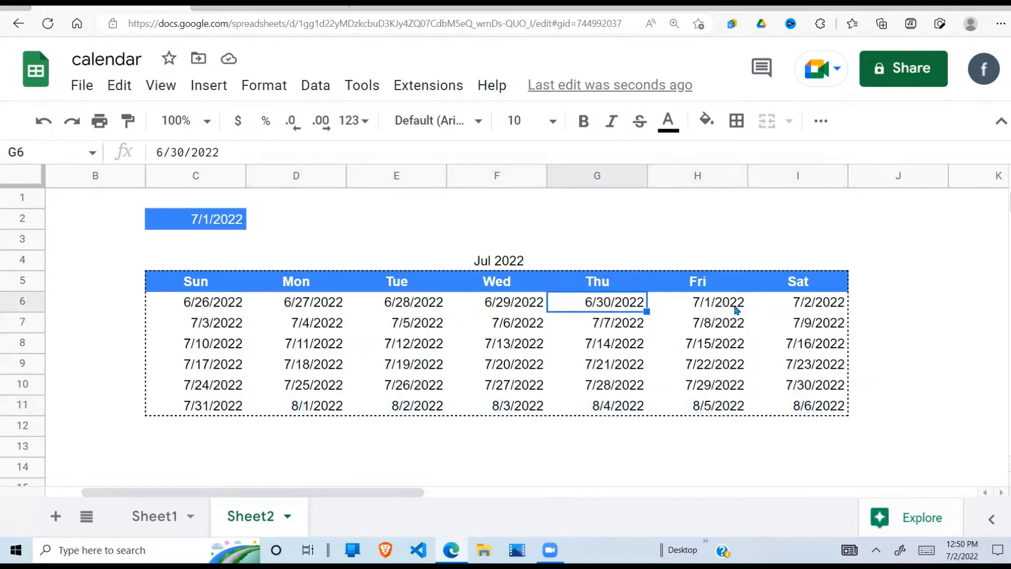
left_click(736, 308)
left_click(228, 305)
left_click(238, 224)
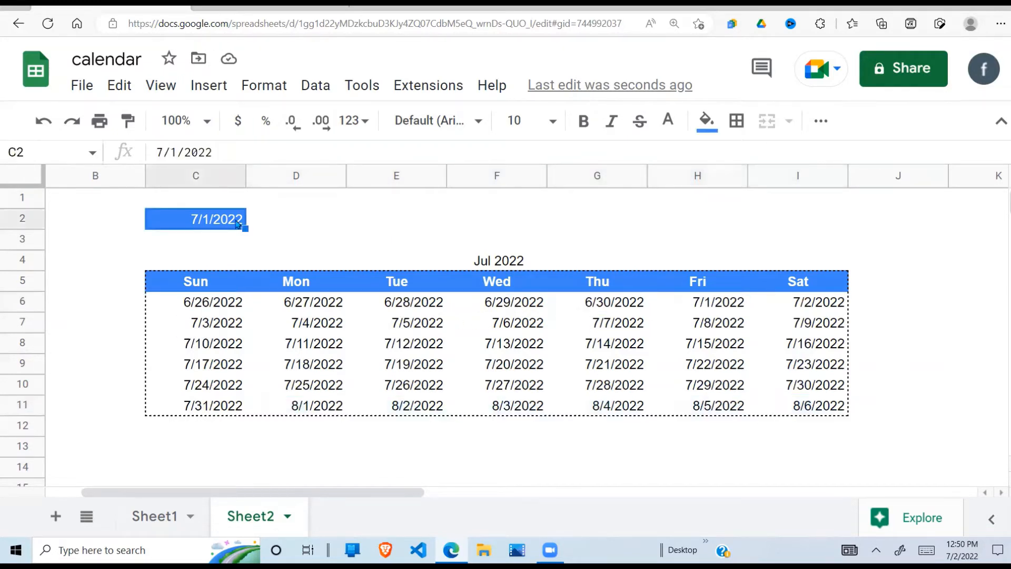
left_click(226, 305)
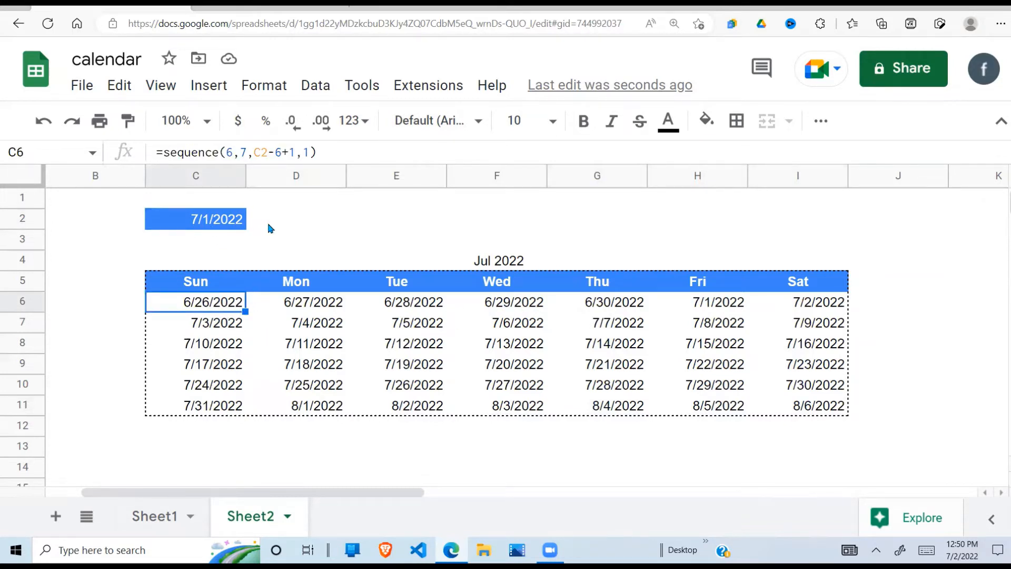
left_click(210, 226)
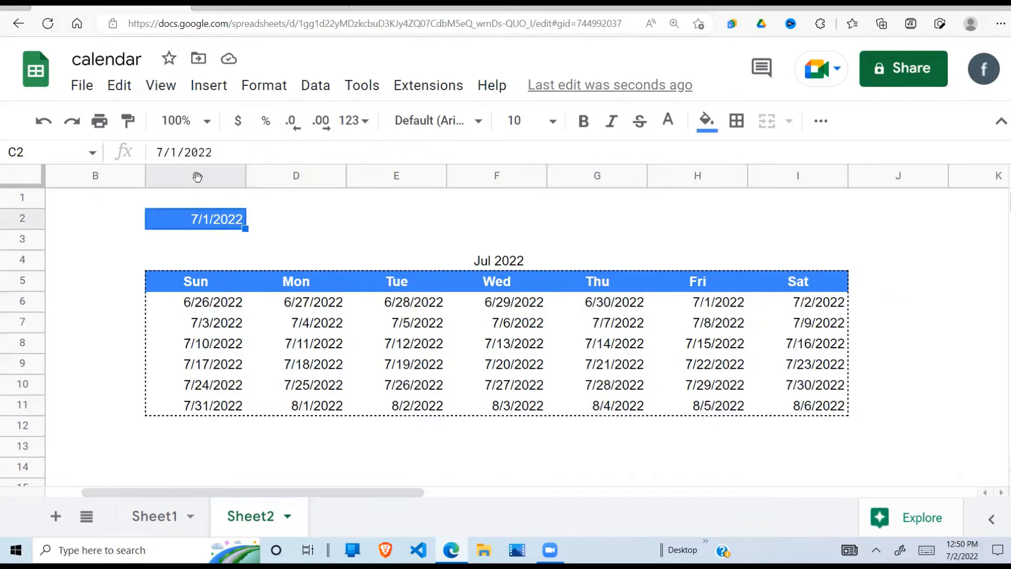
left_click(163, 152)
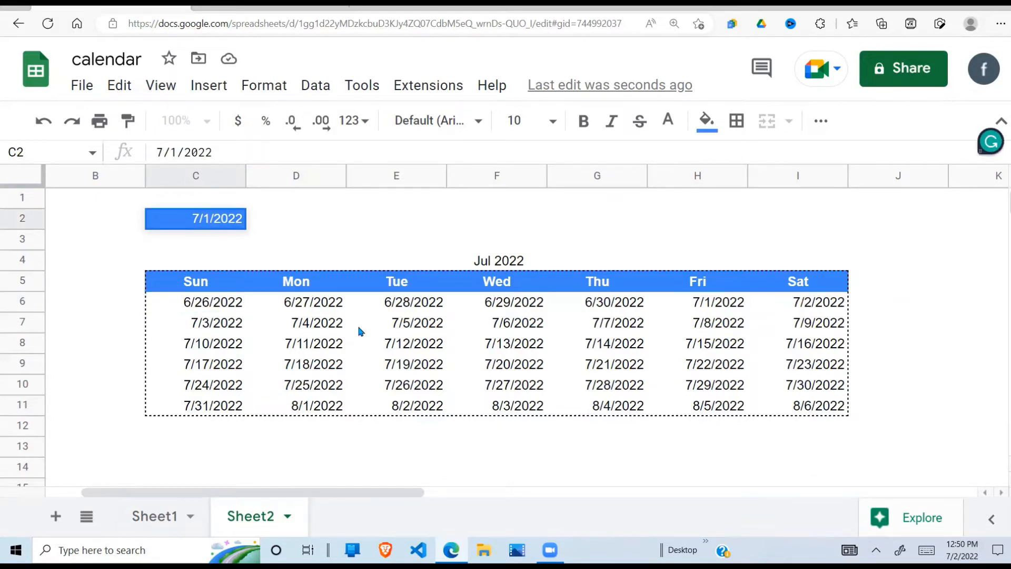
- Count across the first calendar row from the Sunday cell C6 to the Friday cell H6
left_click(244, 308)
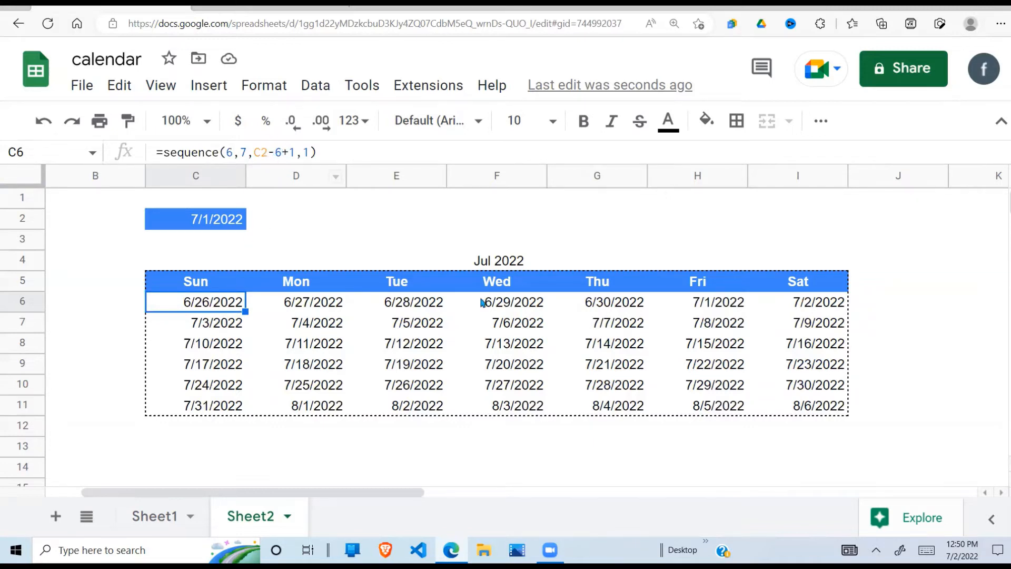
left_click(620, 299)
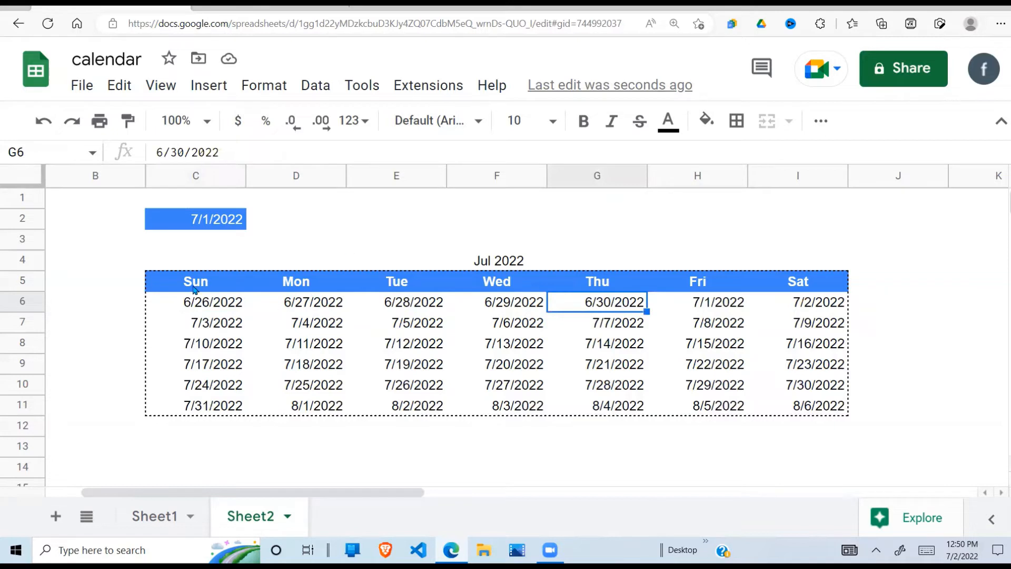
left_click(711, 298)
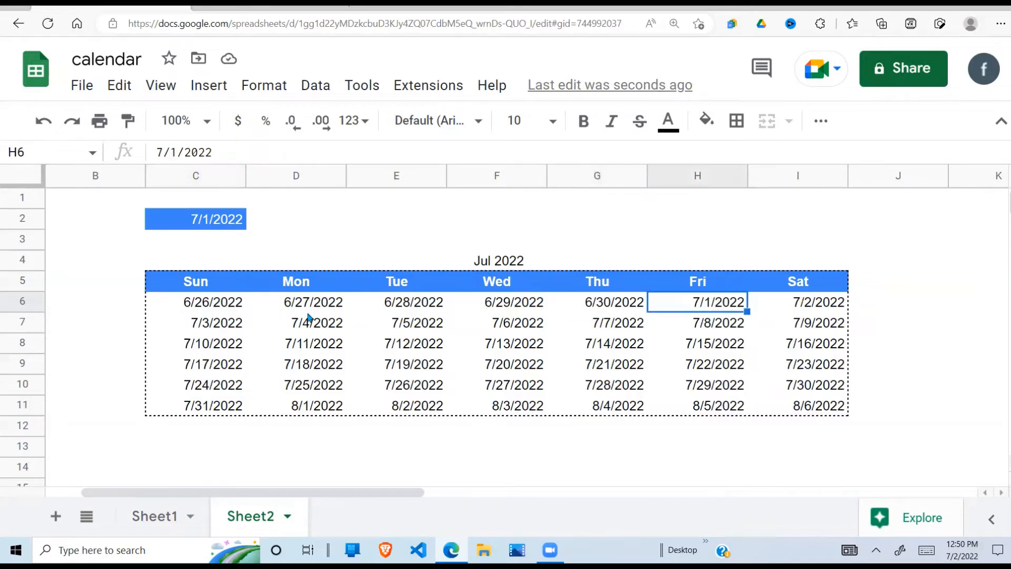
left_click(242, 307)
key("Right")
key("Right")
key("Right")
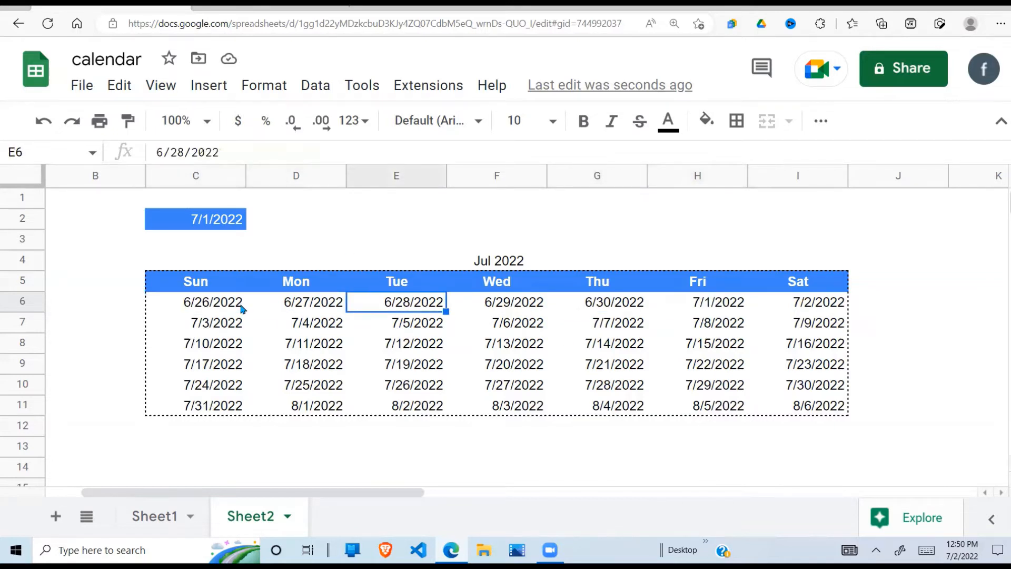
key("Left")
key("Left")
key("Left")
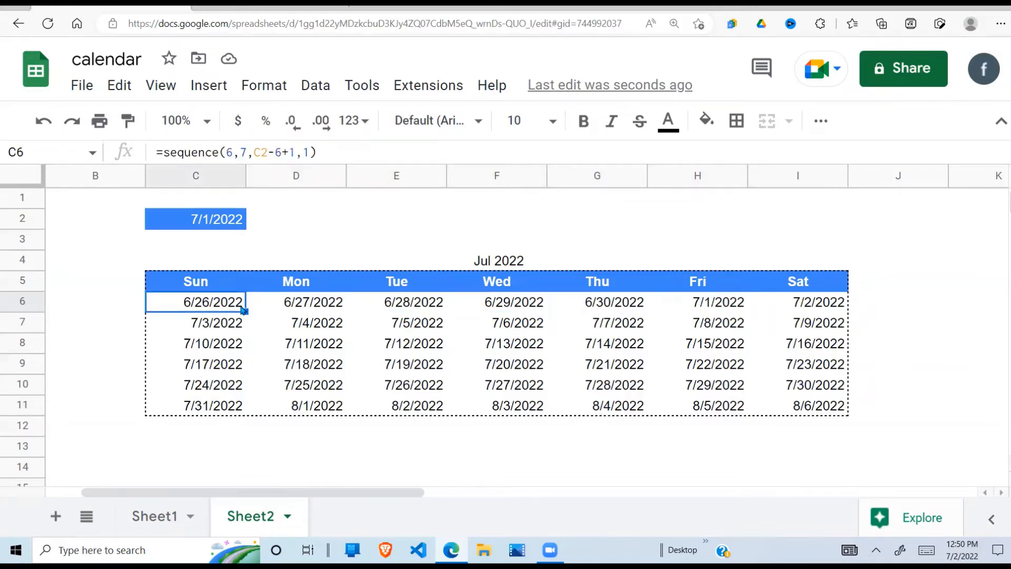
key("Right")
key("Right")
key("Right")
key("Right")
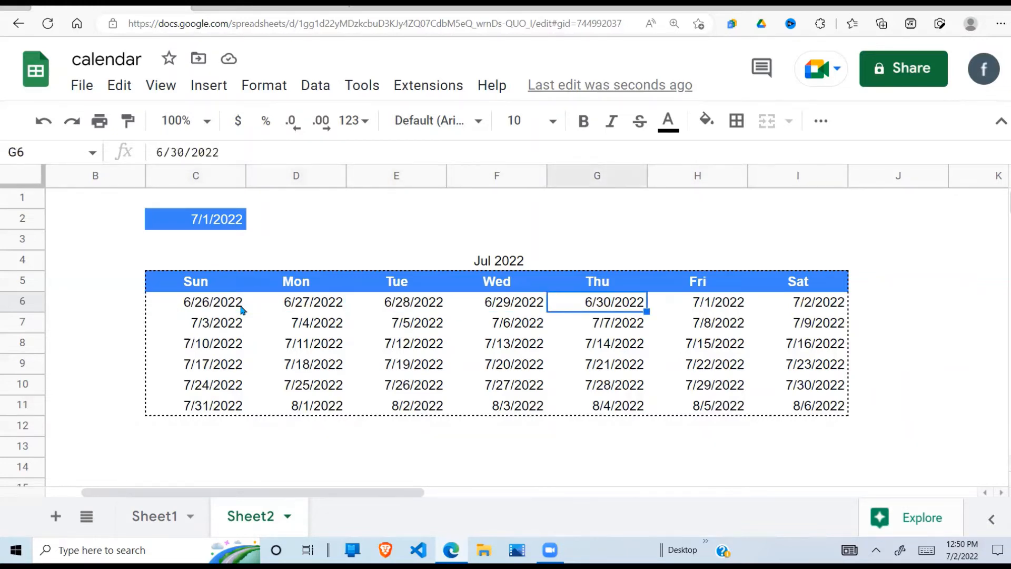
key("Right")
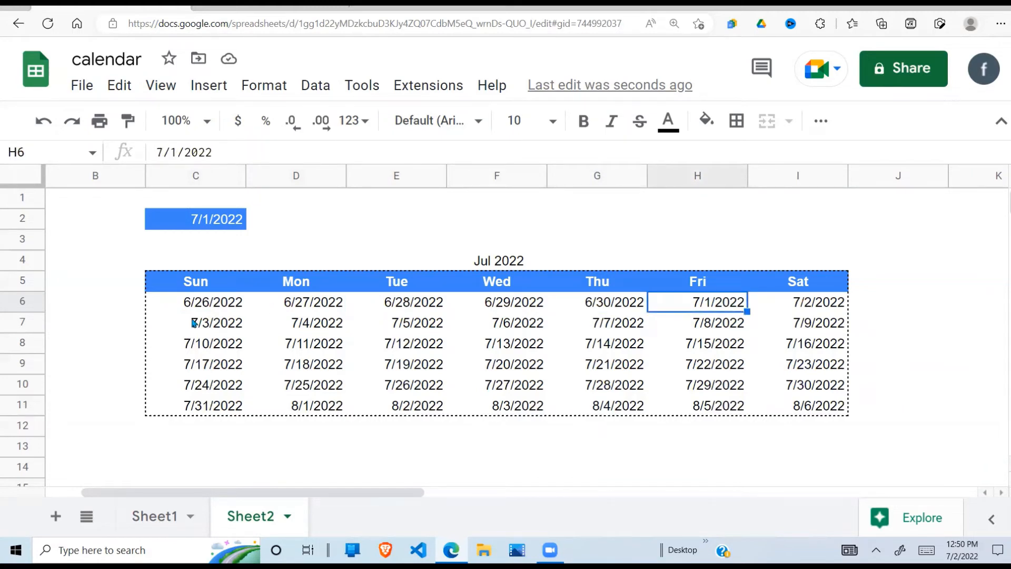
- Replace the subtracted 6 in the C6 formula with weekday(C2), making it =sequence(6,7,C2-weekday(C2)+1,1), and check the first-row dates
left_click(220, 310)
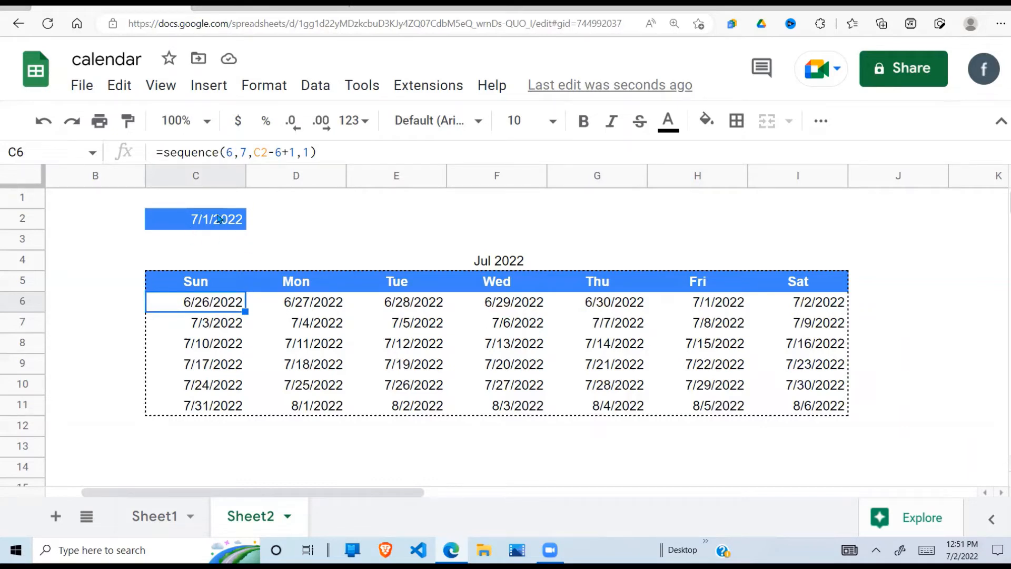
left_click(279, 152)
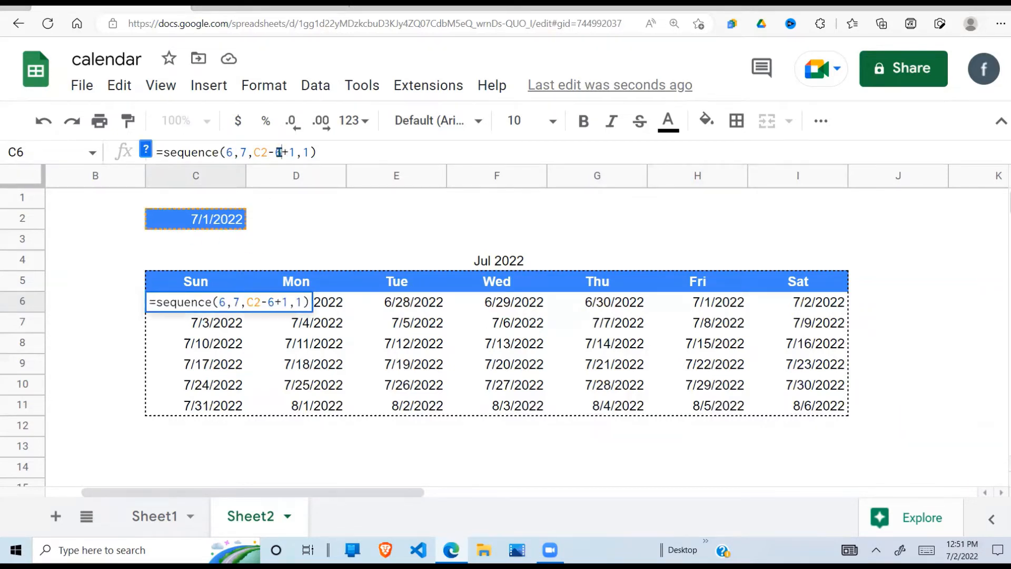
type("wee")
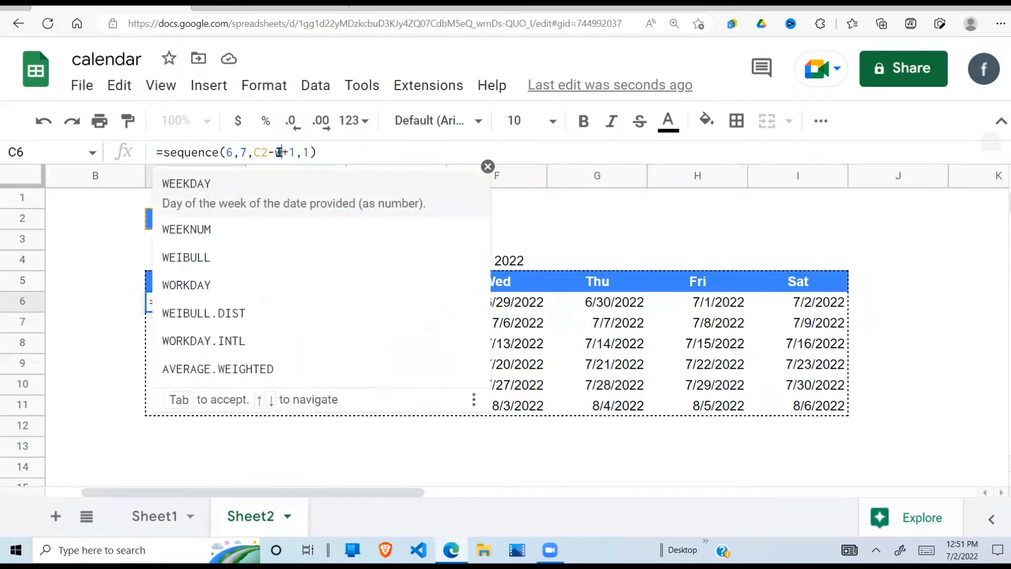
type("kday")
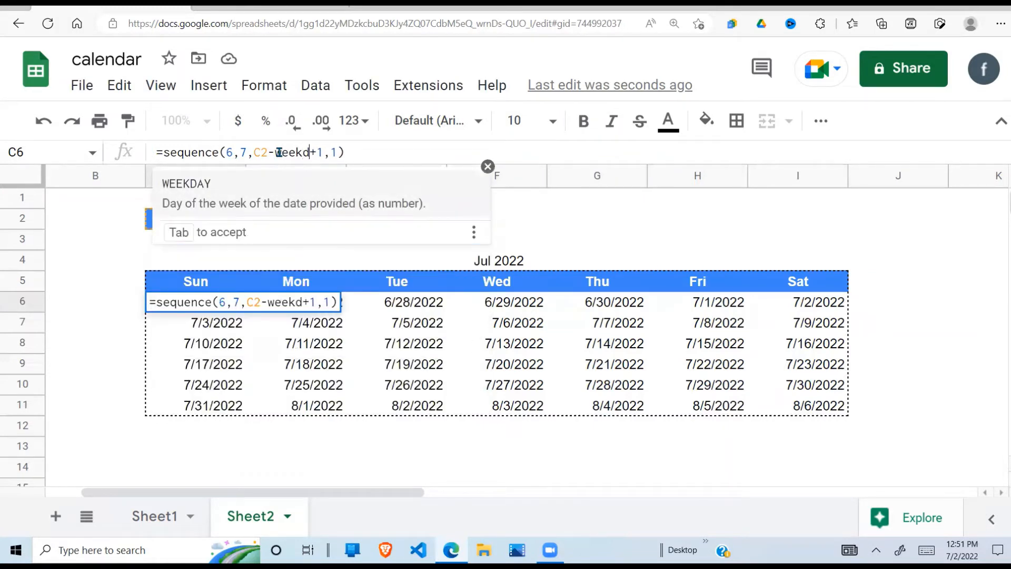
type("(")
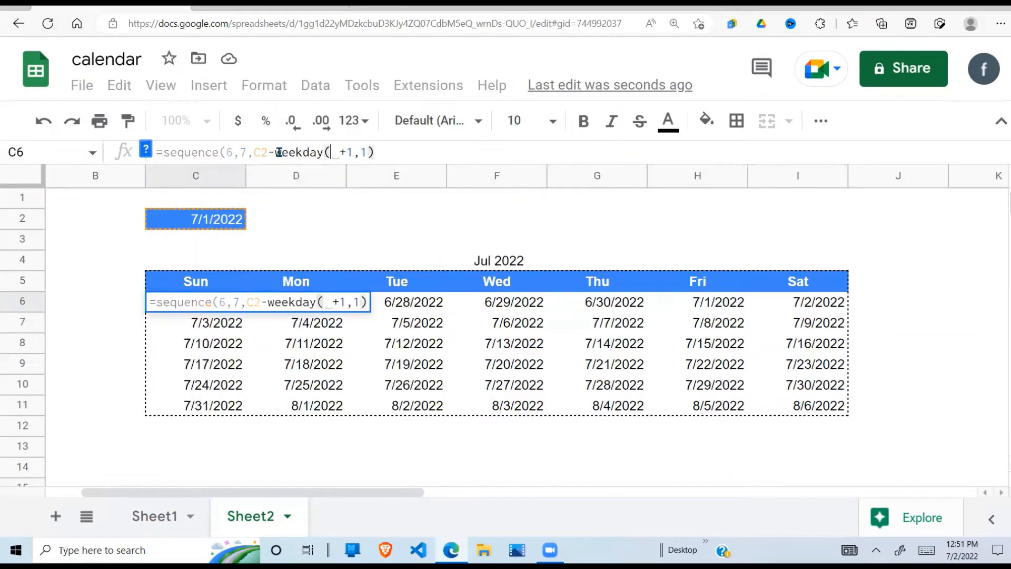
type(")")
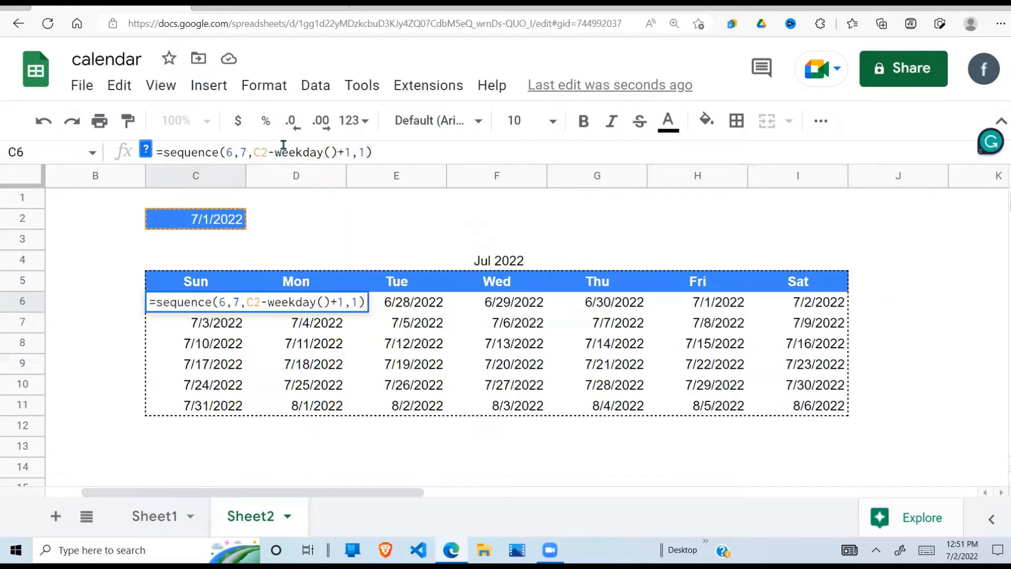
left_click(331, 152)
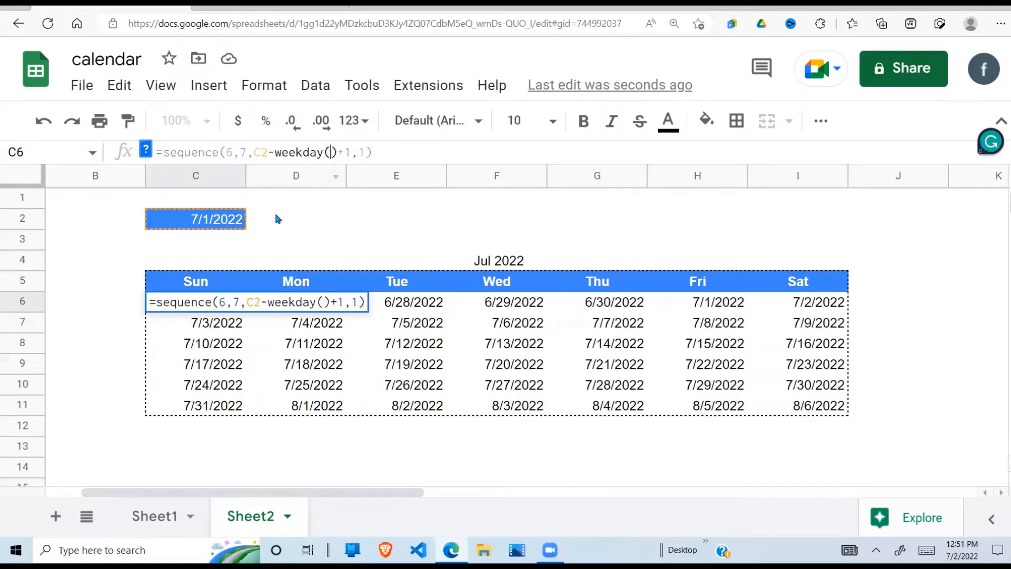
left_click(221, 224)
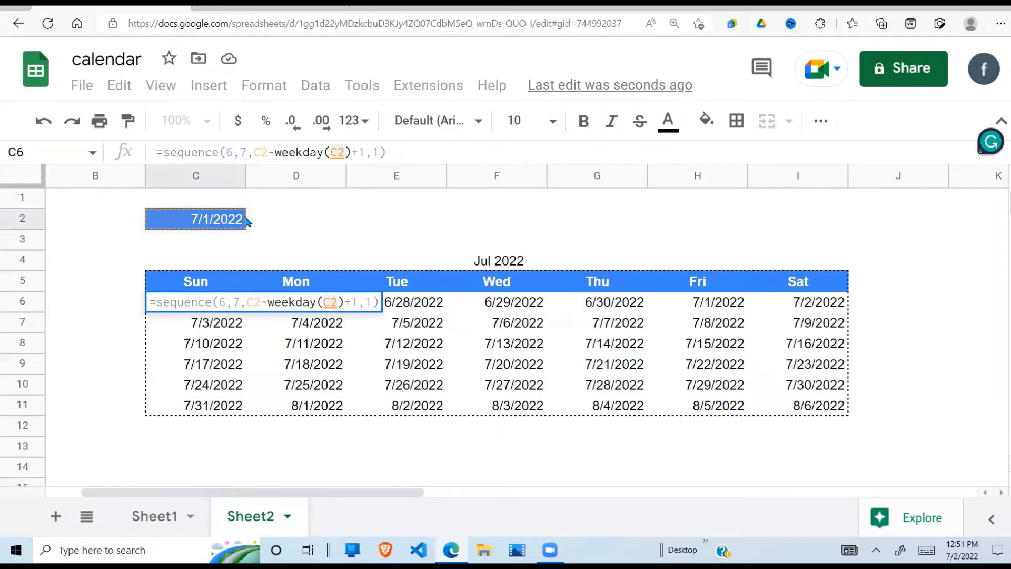
key("Return")
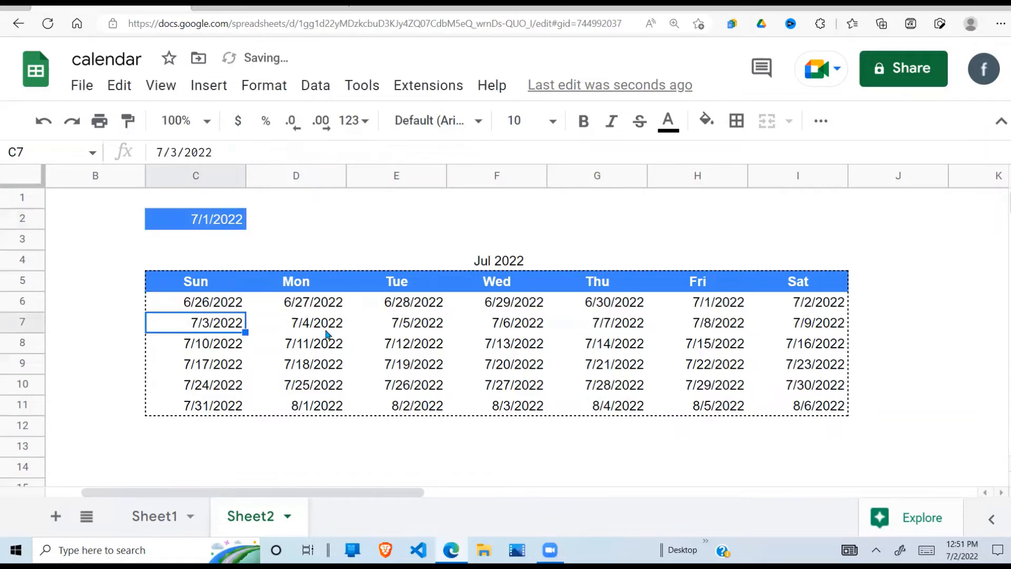
left_click(315, 350)
left_click(233, 309)
left_click(497, 307)
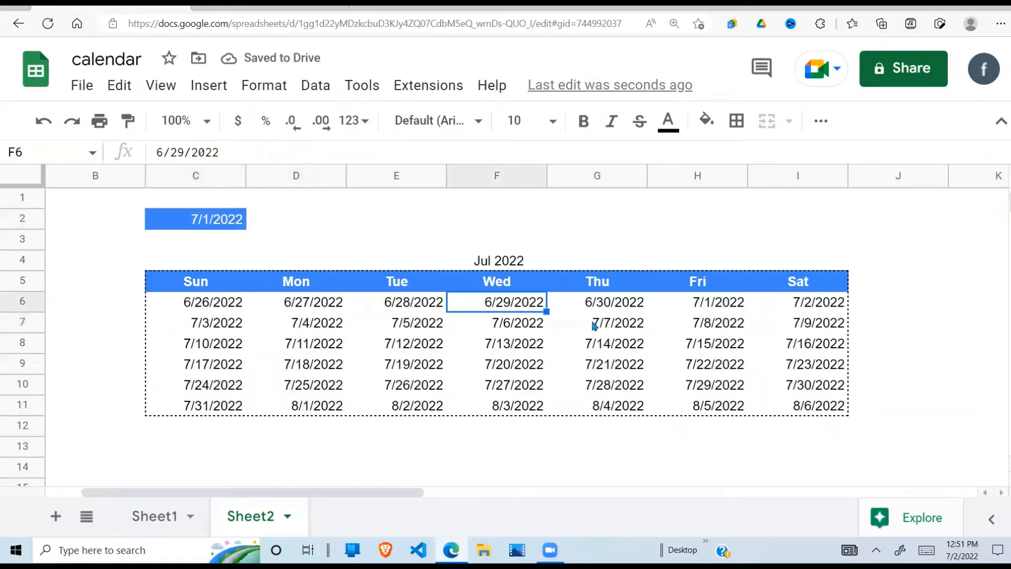
left_click(605, 326)
left_click(694, 309)
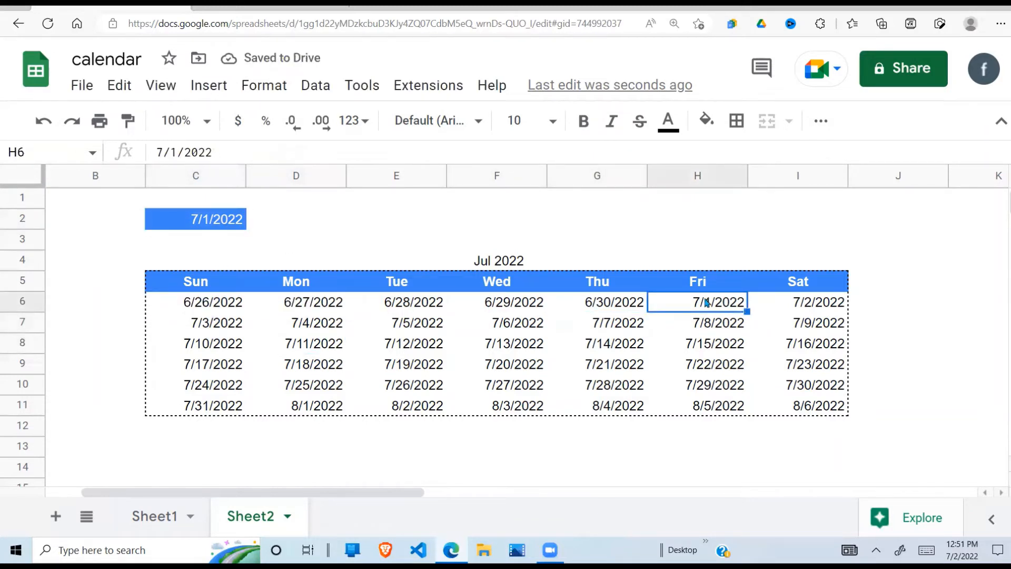
left_click(228, 304)
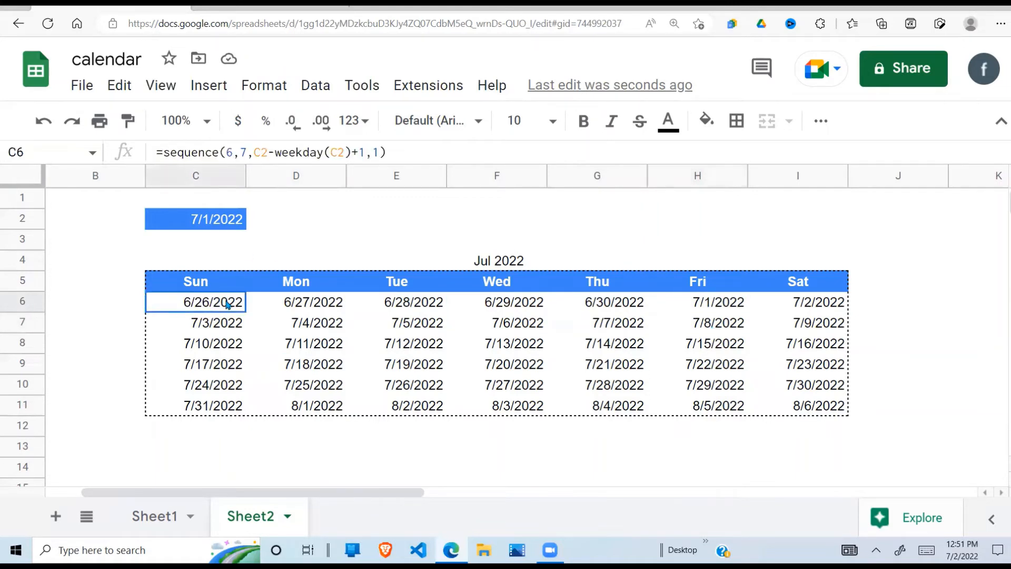
- Change the start date in C2 to 8/1/2022 and check the first Monday cell D6
left_click(199, 222)
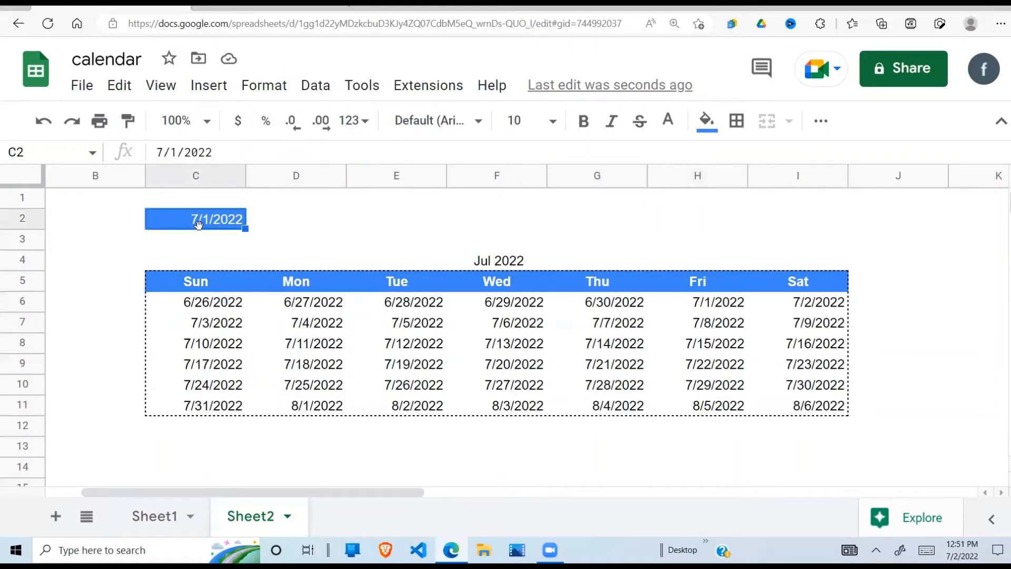
double_click(198, 223)
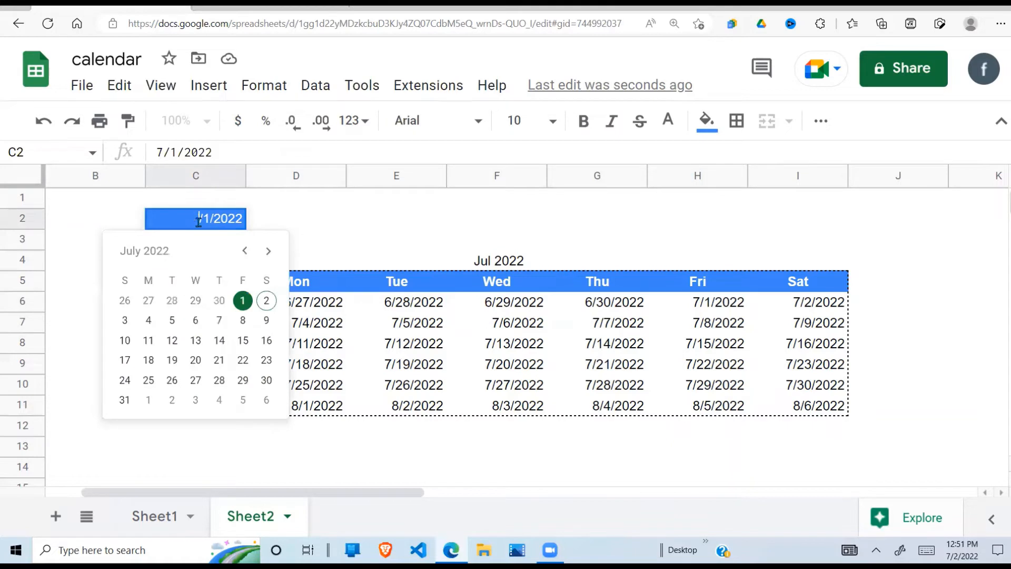
key("BackSpace")
type("8")
key("Return")
left_click(269, 340)
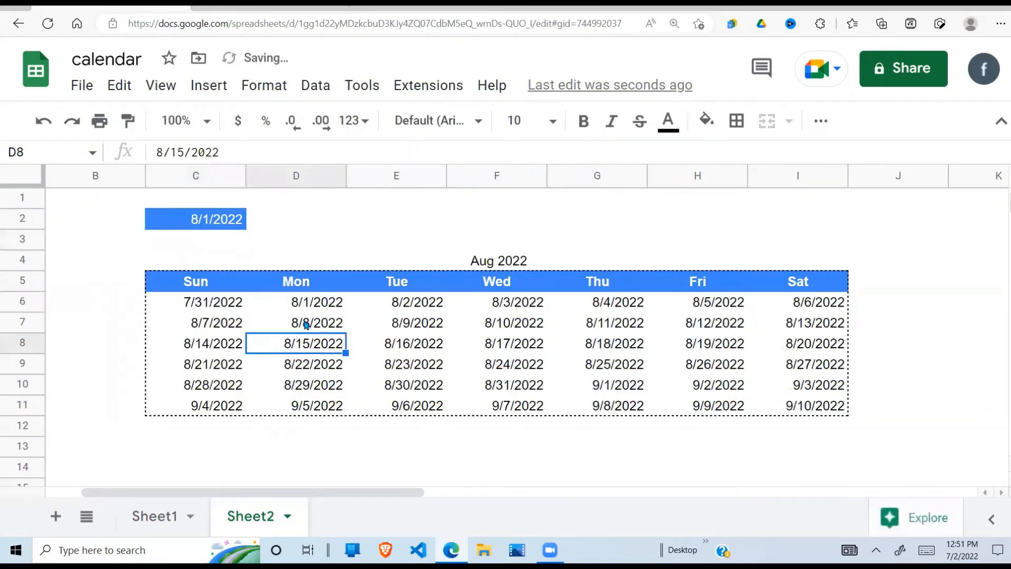
left_click(279, 307)
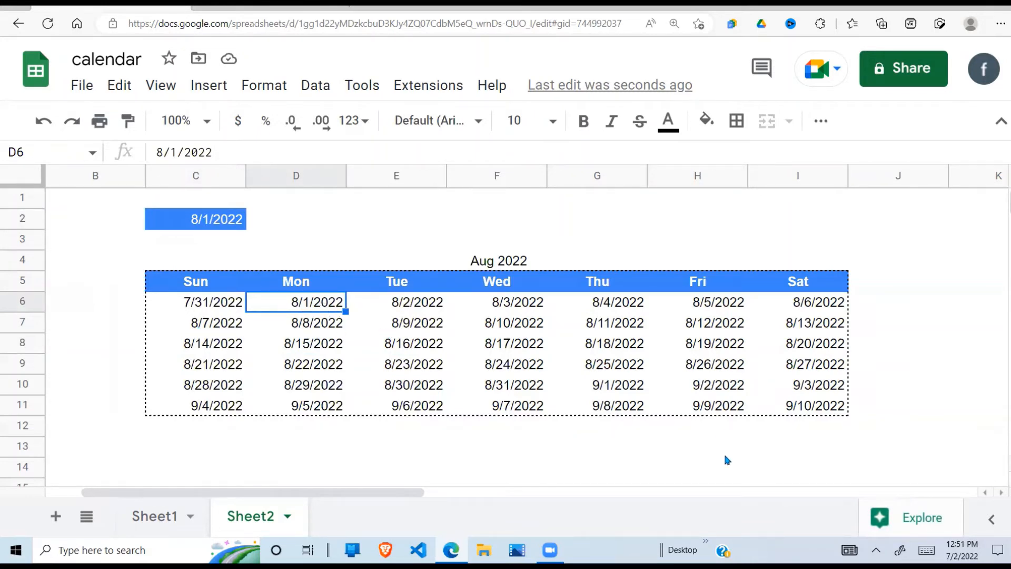
- Compare the August 2022 layout in the Windows taskbar calendar with the first Monday cell D6
left_click(875, 550)
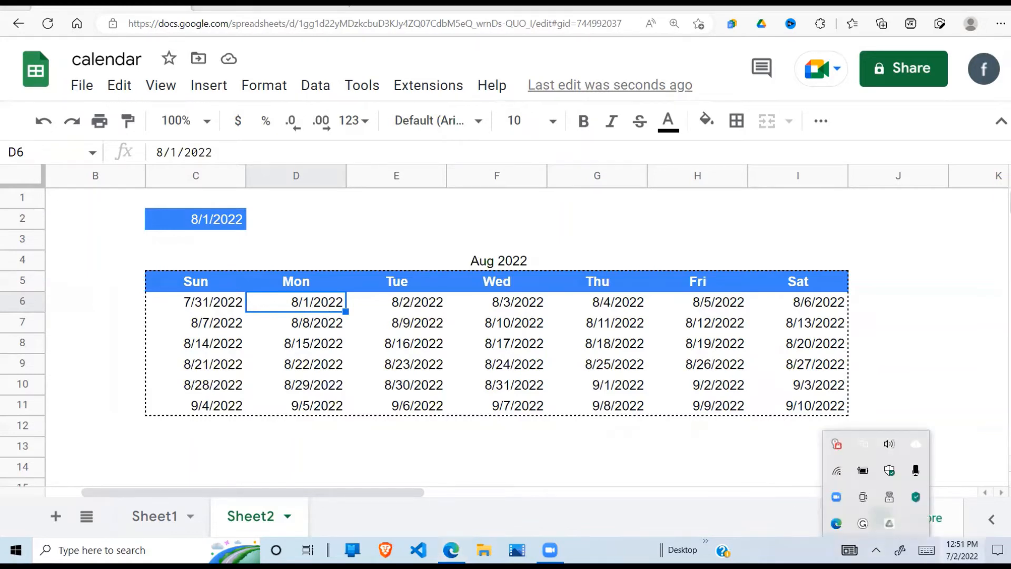
left_click(962, 549)
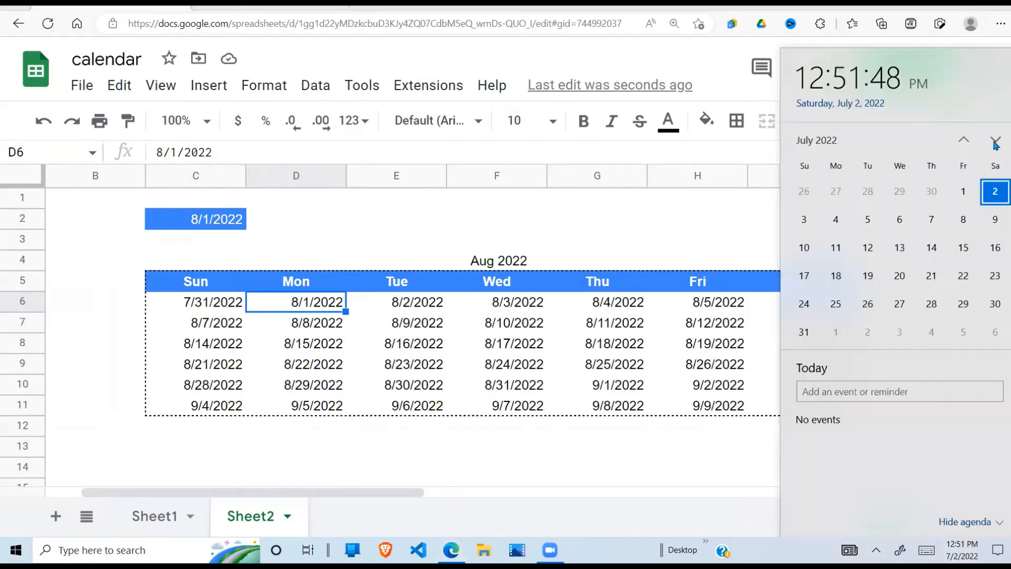
left_click(994, 140)
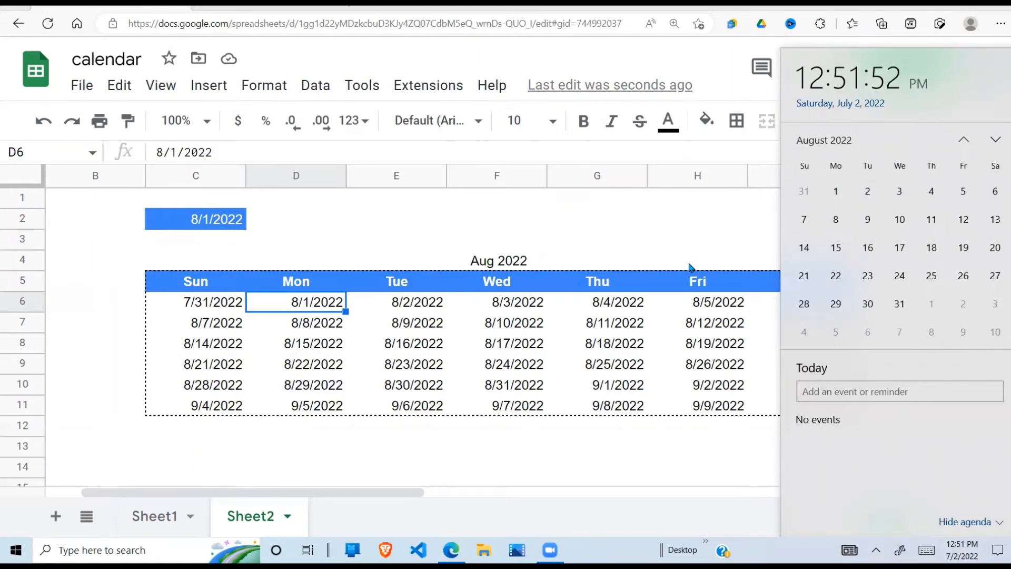
left_click(545, 363)
left_click(313, 308)
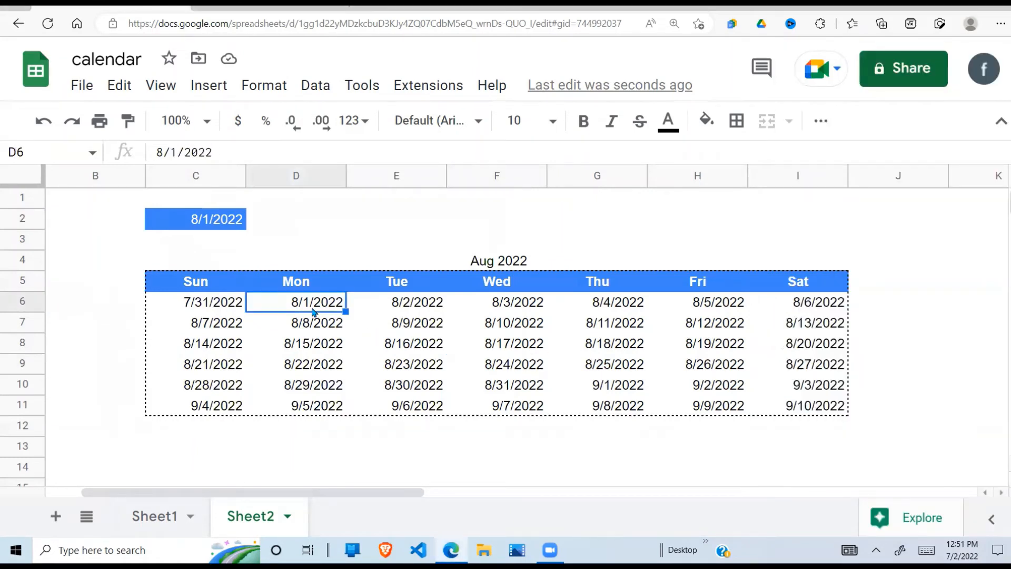
- Change the start date in C2 to 6/1/2022 and check the first Wednesday cell F6
double_click(196, 218)
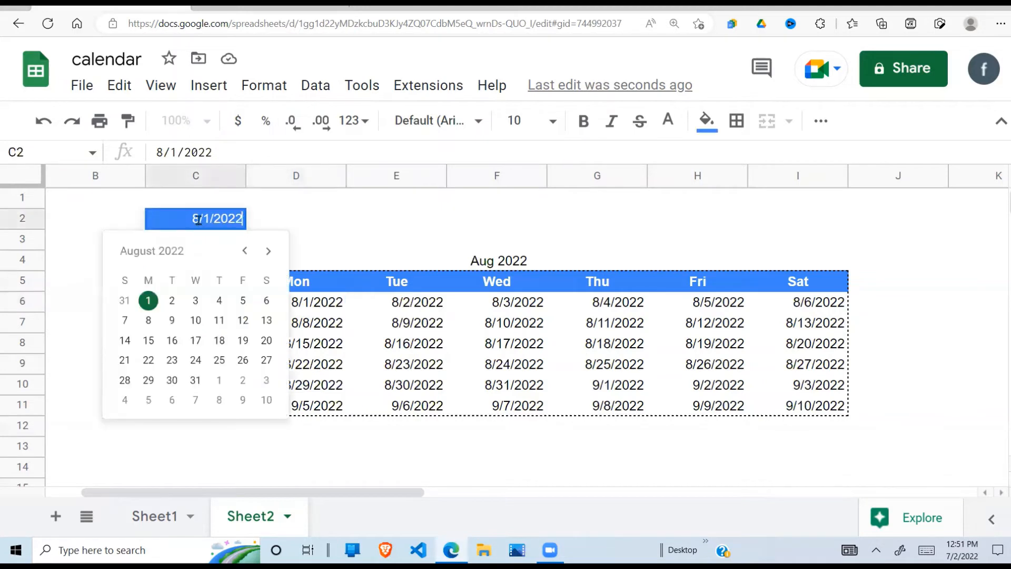
left_click(245, 251)
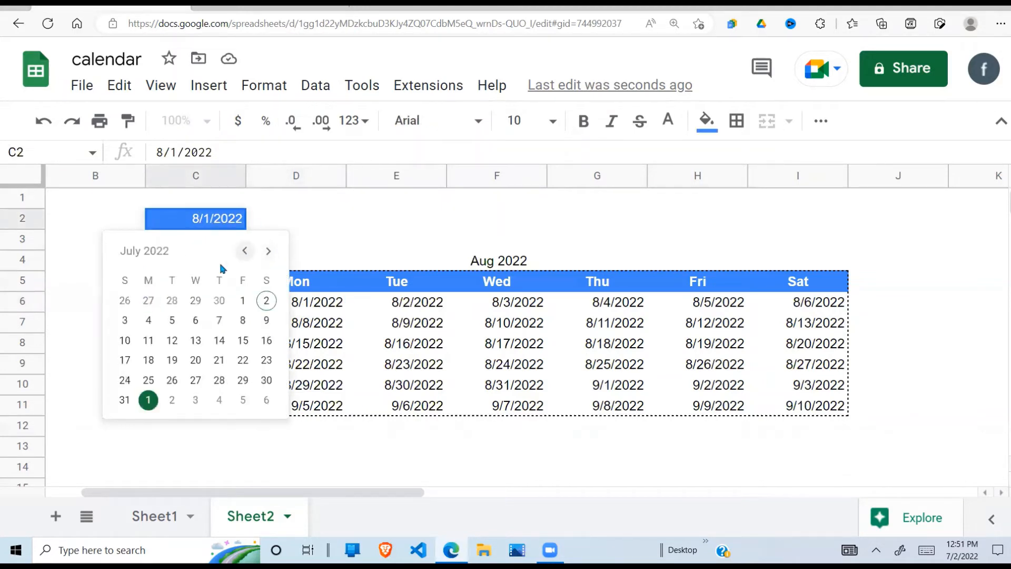
left_click(246, 253)
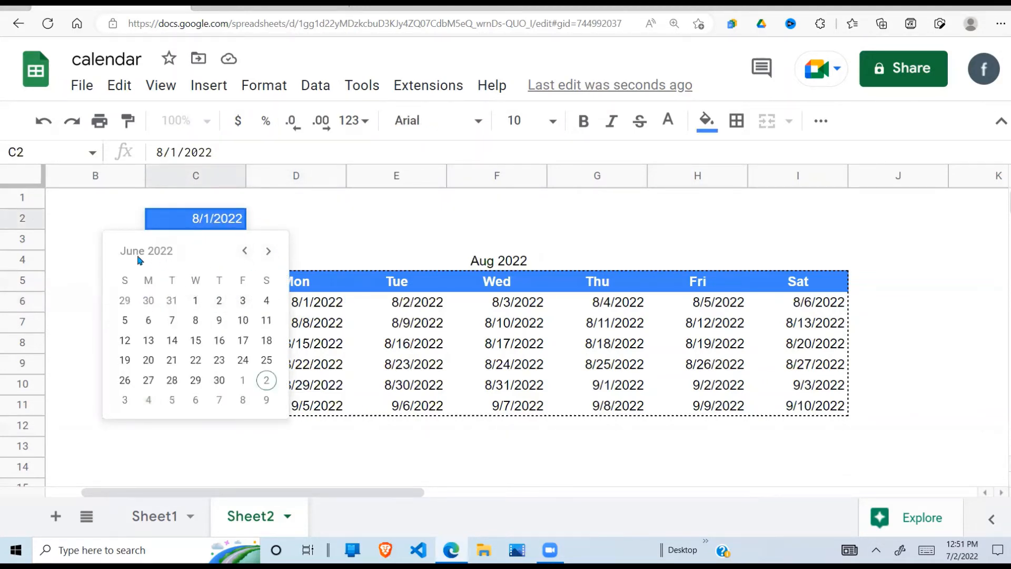
left_click(195, 302)
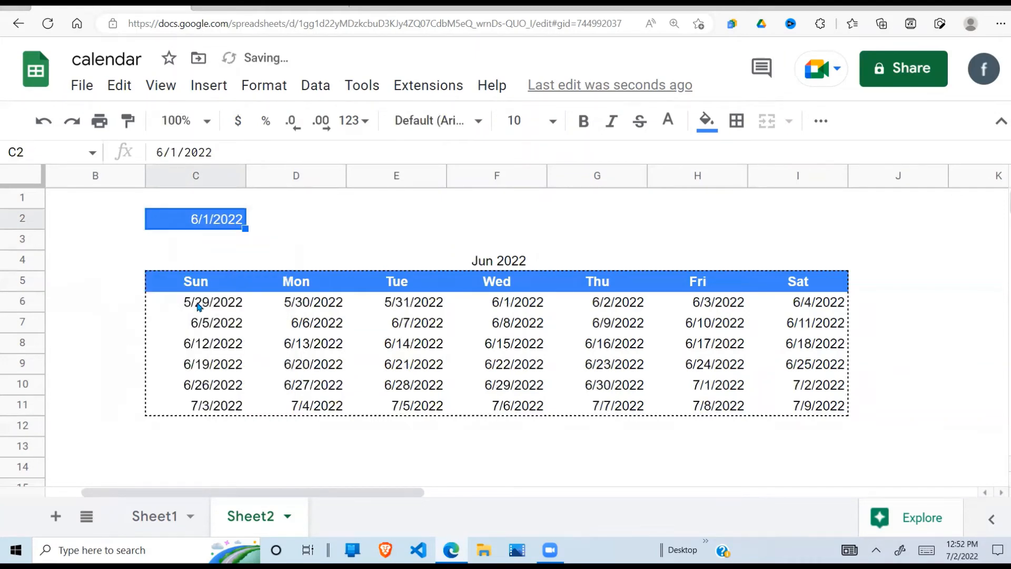
left_click(503, 304)
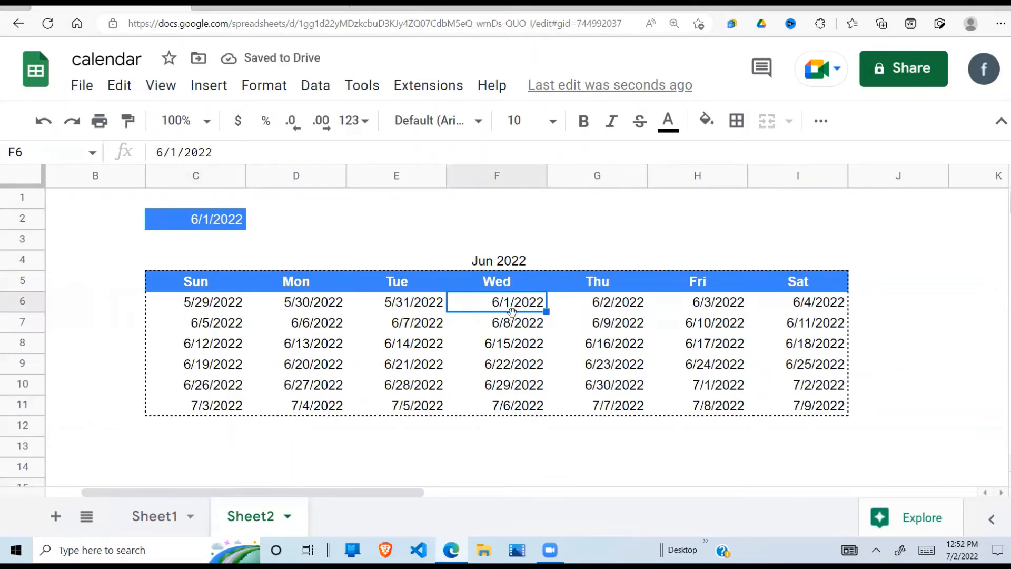
- Set the start date in C2 to 7/1/2022 using the date picker
left_click(238, 224)
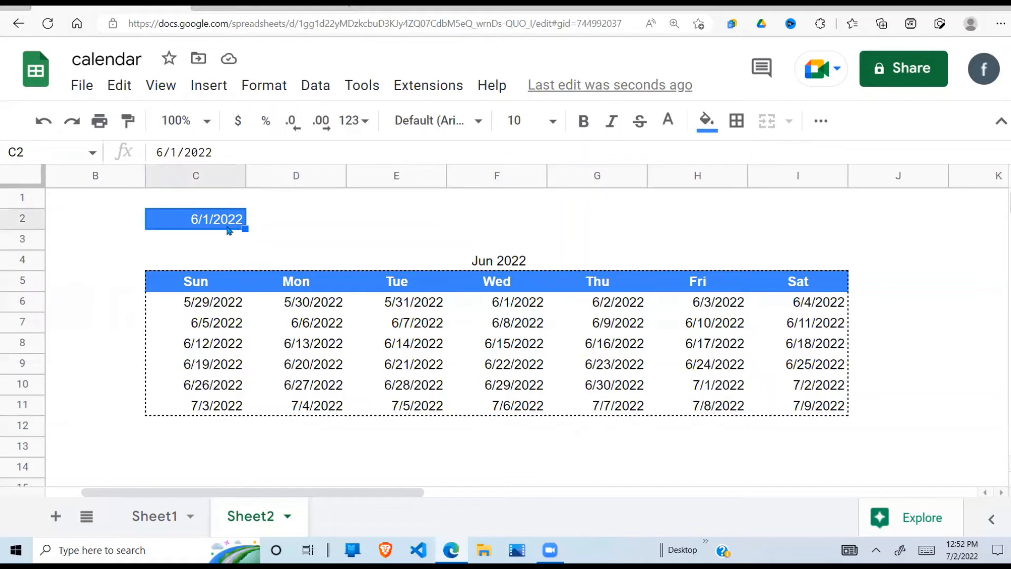
double_click(227, 225)
left_click(268, 251)
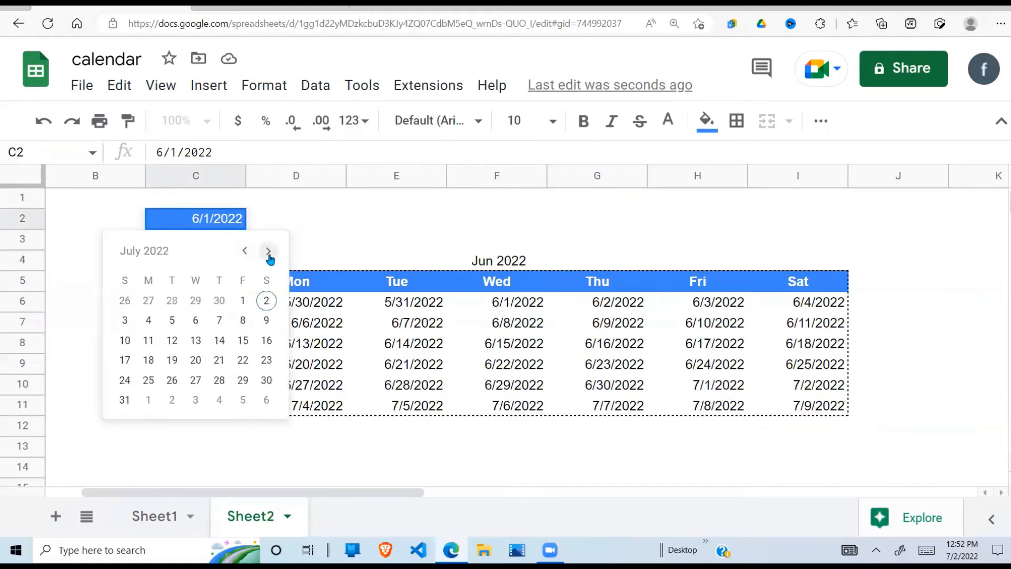
left_click(242, 303)
left_click(397, 343)
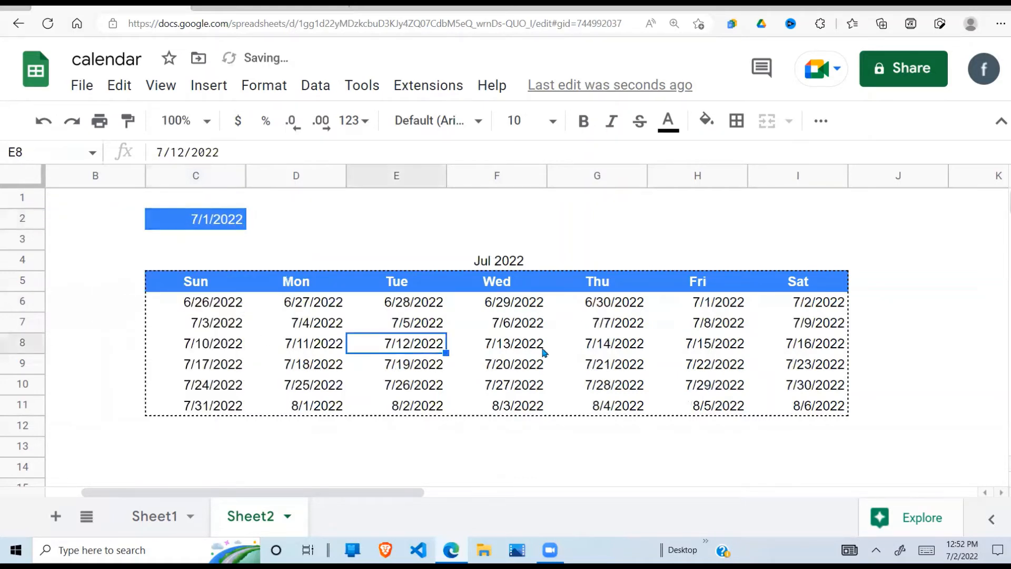
- Examine the C6 formula and the out-of-month dates in C6:G6 and D11:I11 of the July calendar
left_click(528, 362)
left_click(608, 308)
left_click(508, 345)
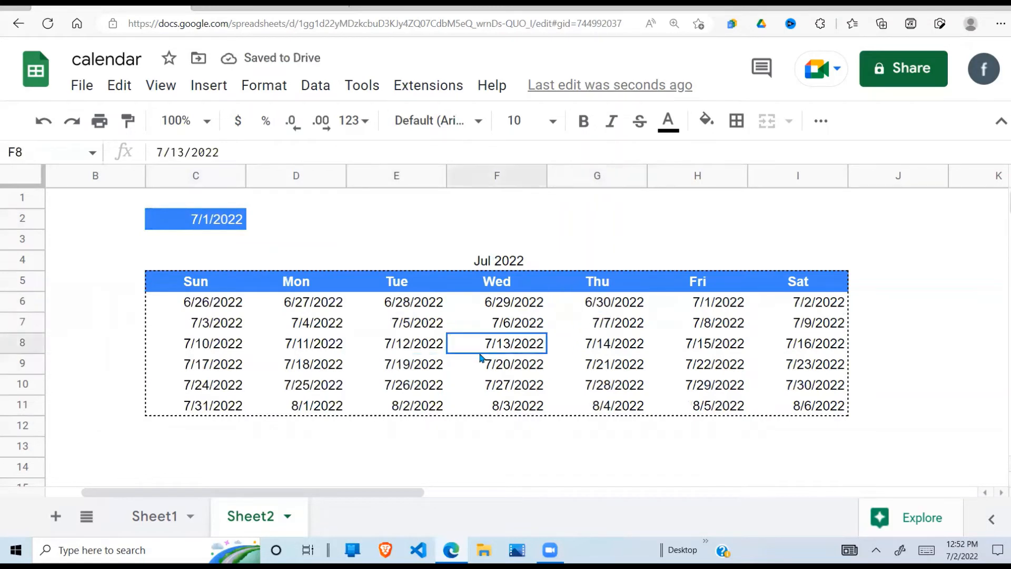
left_click(380, 306)
left_click(209, 303)
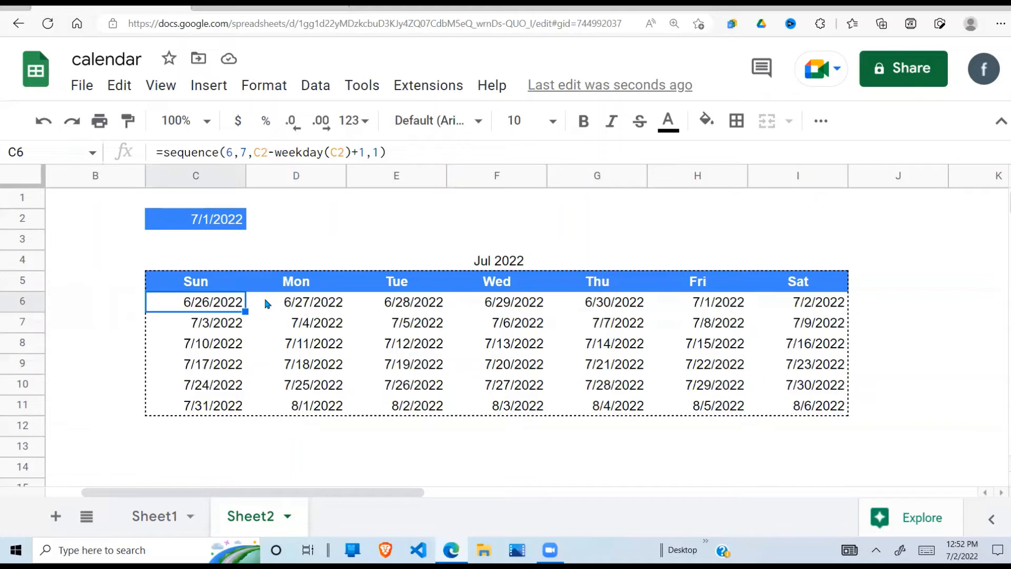
left_click(321, 330)
left_click_drag(243, 307, 641, 301)
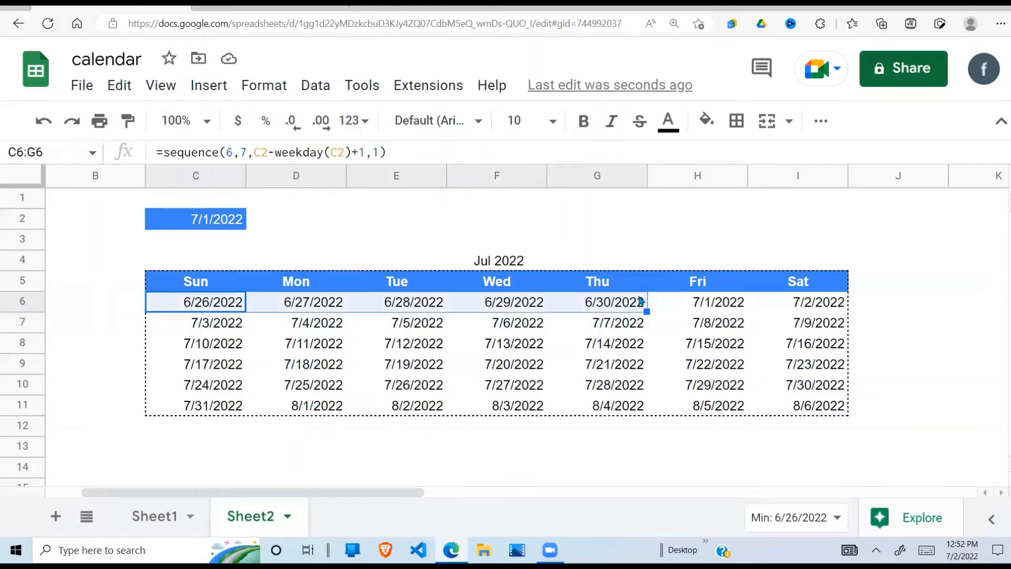
left_click(336, 362)
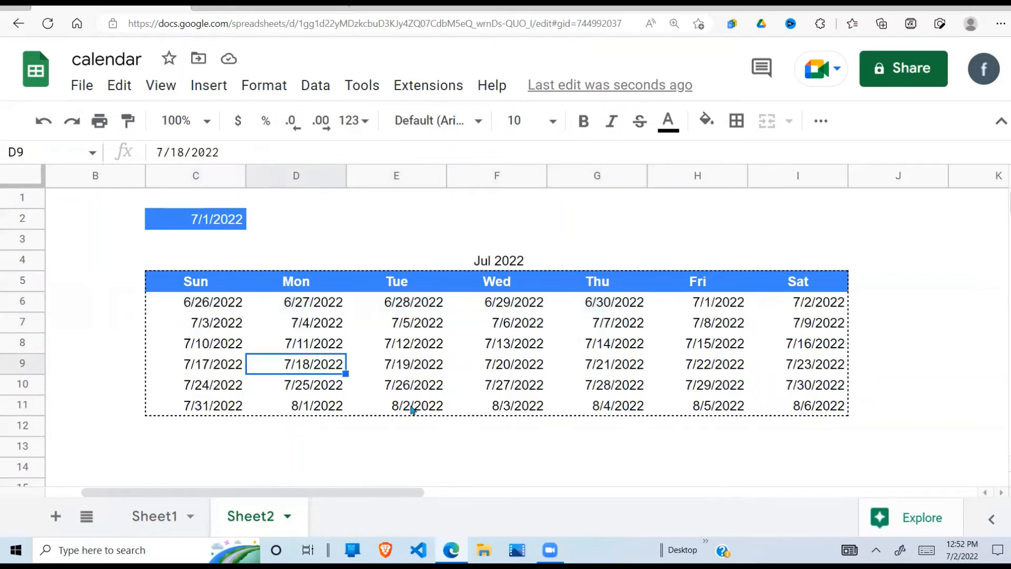
left_click_drag(289, 407, 788, 405)
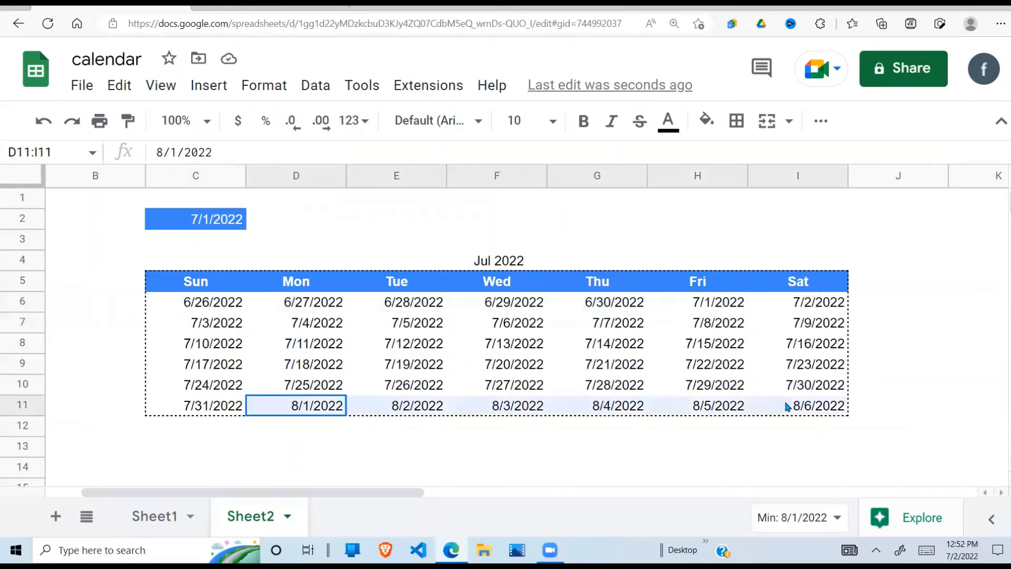
- Review the whole date grid C6:I11, going through individual cells of the first rows and the last row
left_click(395, 384)
left_click(338, 350)
left_click_drag(220, 310, 765, 408)
left_click(512, 392)
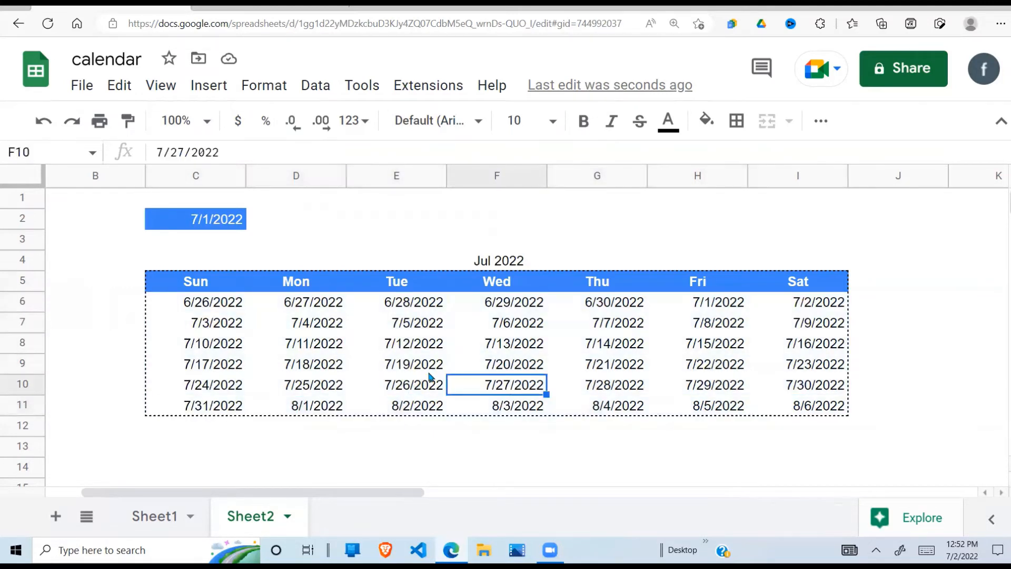
left_click(213, 308)
left_click(338, 310)
left_click(505, 309)
left_click(561, 322)
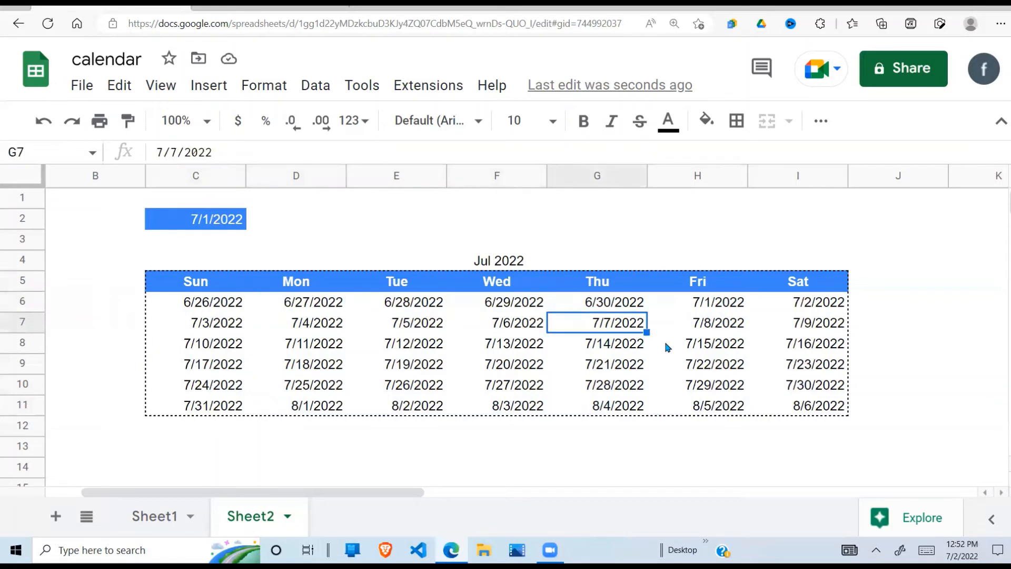
left_click(667, 346)
left_click_drag(233, 309, 819, 416)
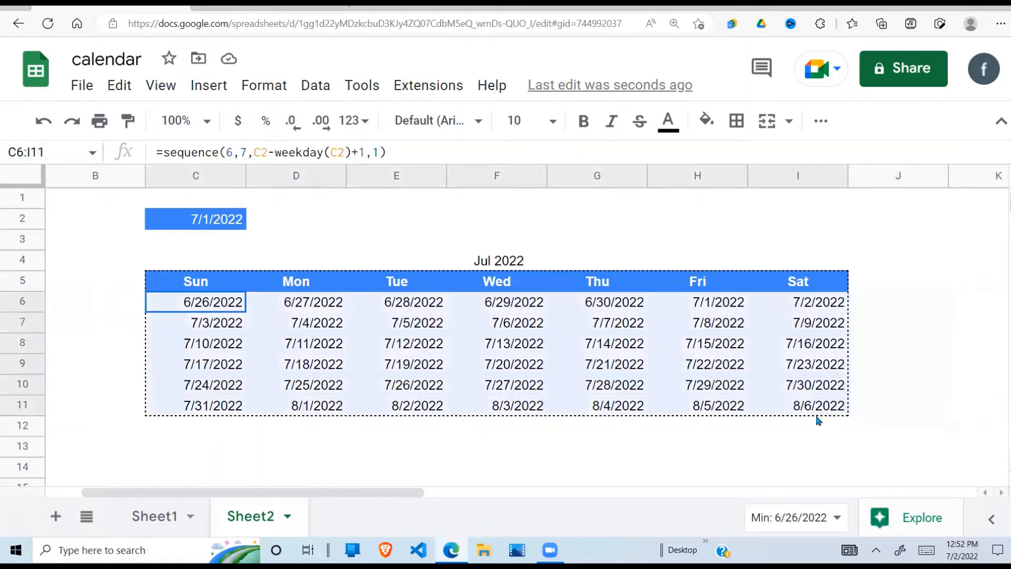
left_click(608, 409)
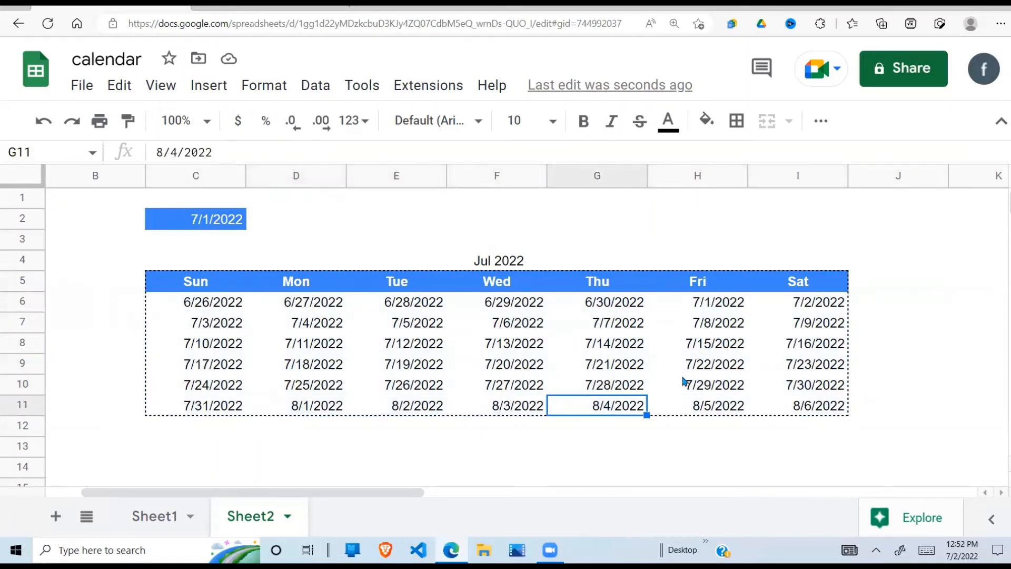
left_click(397, 362)
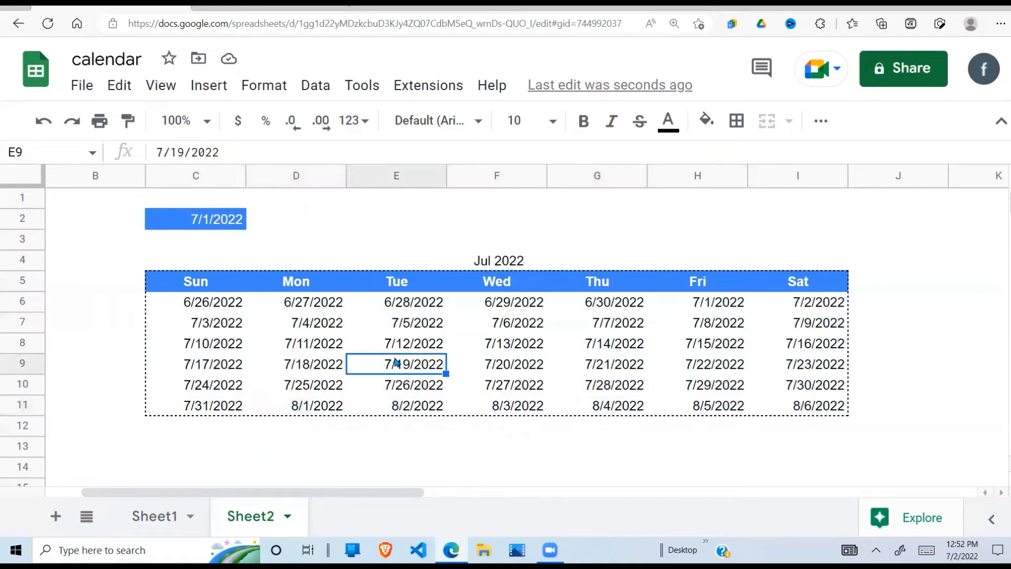
- Check the previous-month dates in C6:G6 and the next-month dates in D11:I11 against the start date in C2
left_click(234, 310)
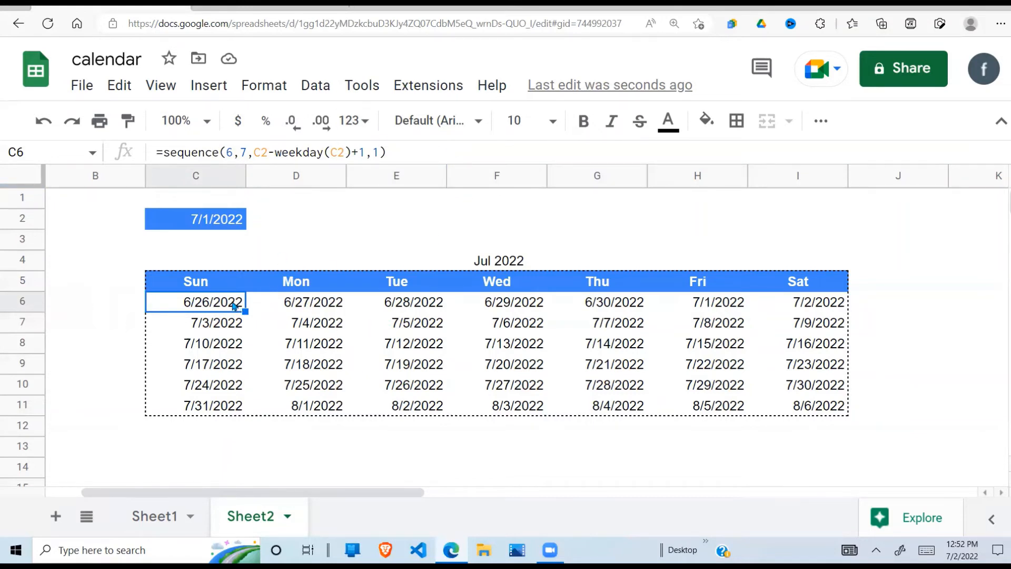
left_click_drag(234, 305, 623, 316)
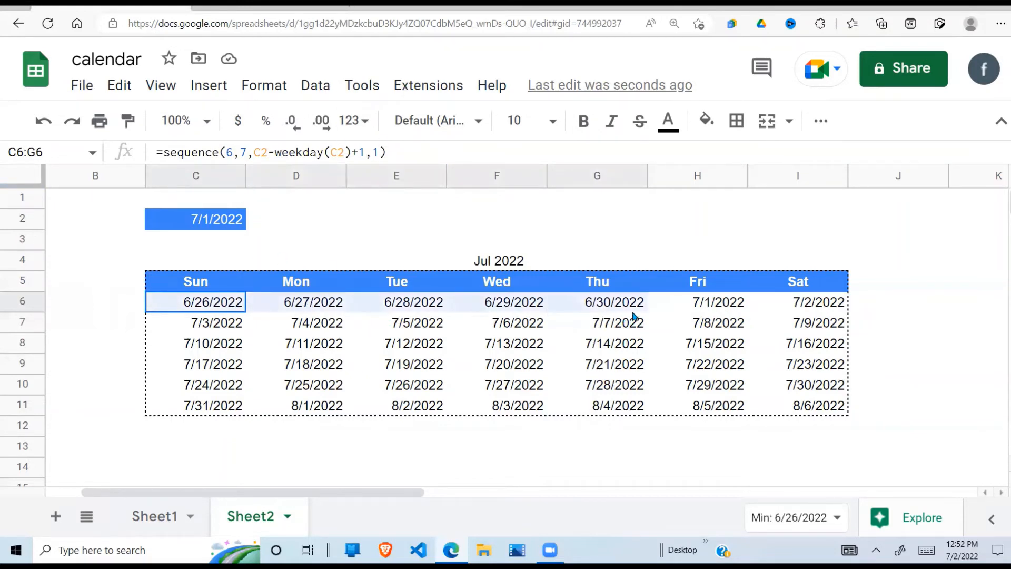
left_click(312, 408)
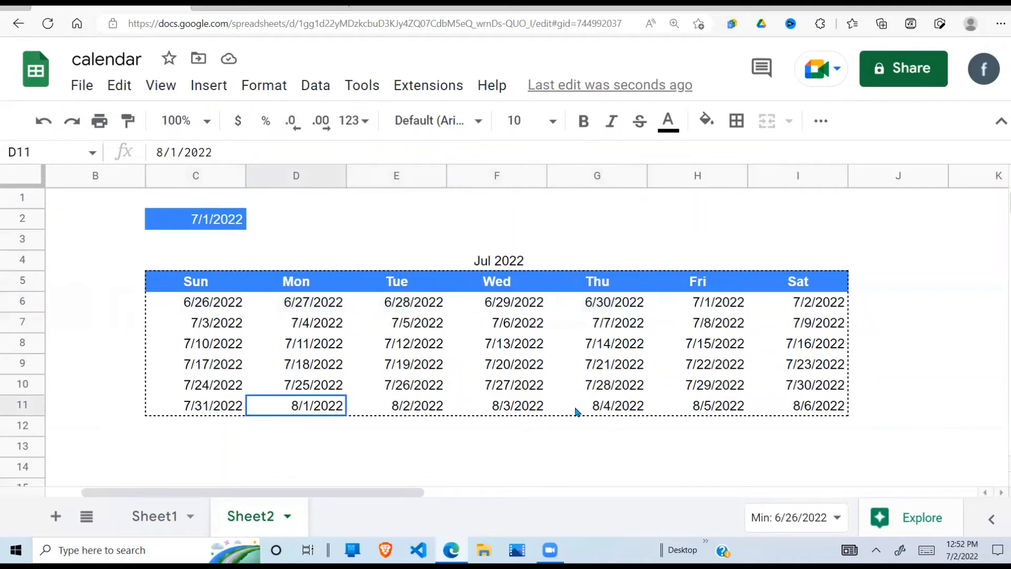
left_click_drag(577, 412, 808, 408)
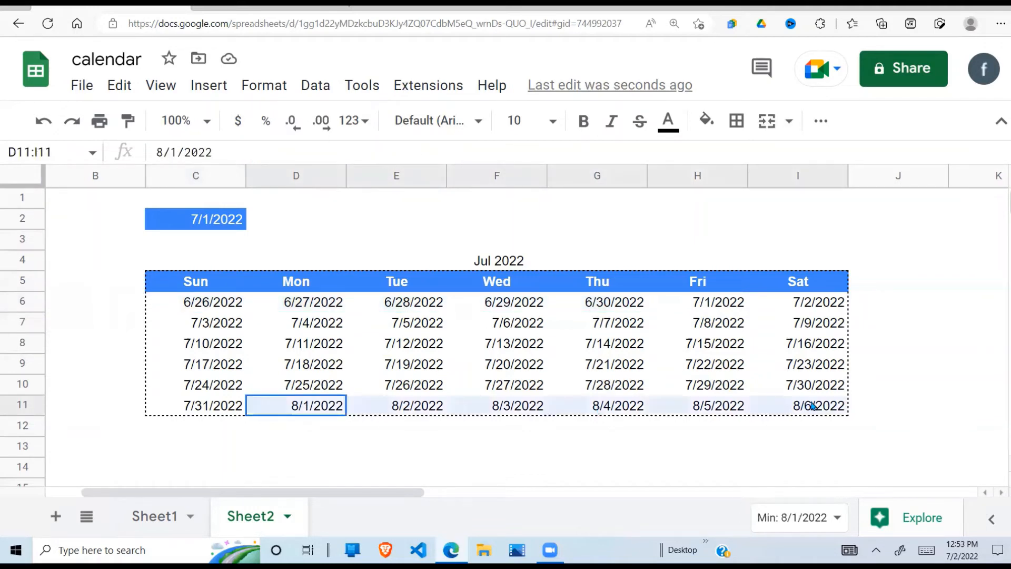
left_click(243, 228)
left_click(217, 307)
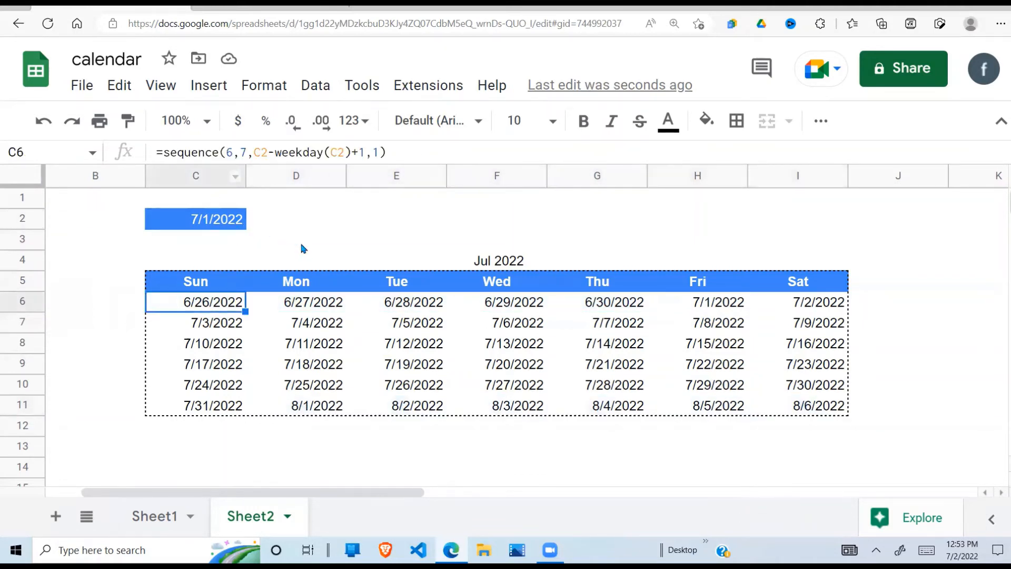
left_click(163, 152)
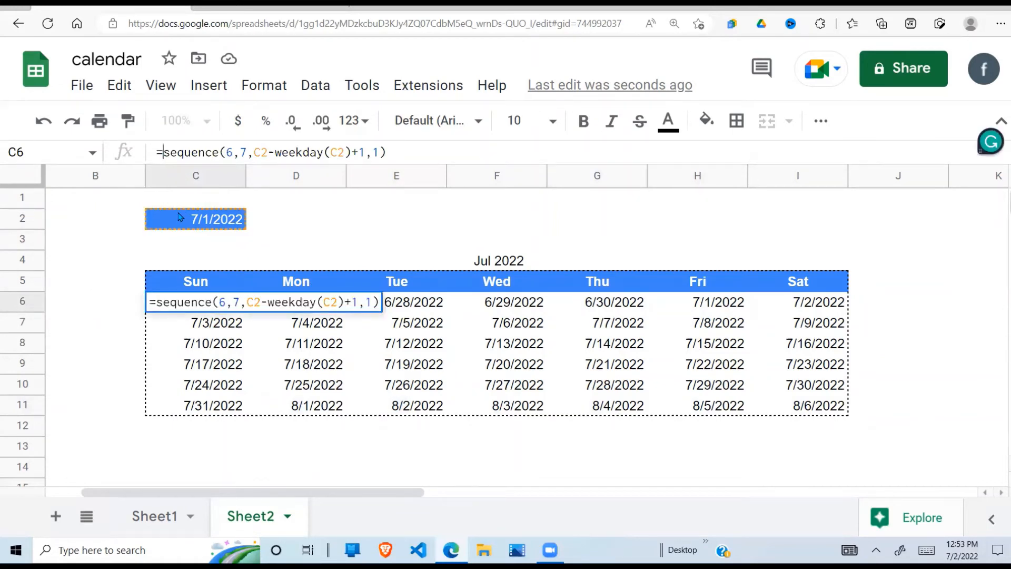
type("if")
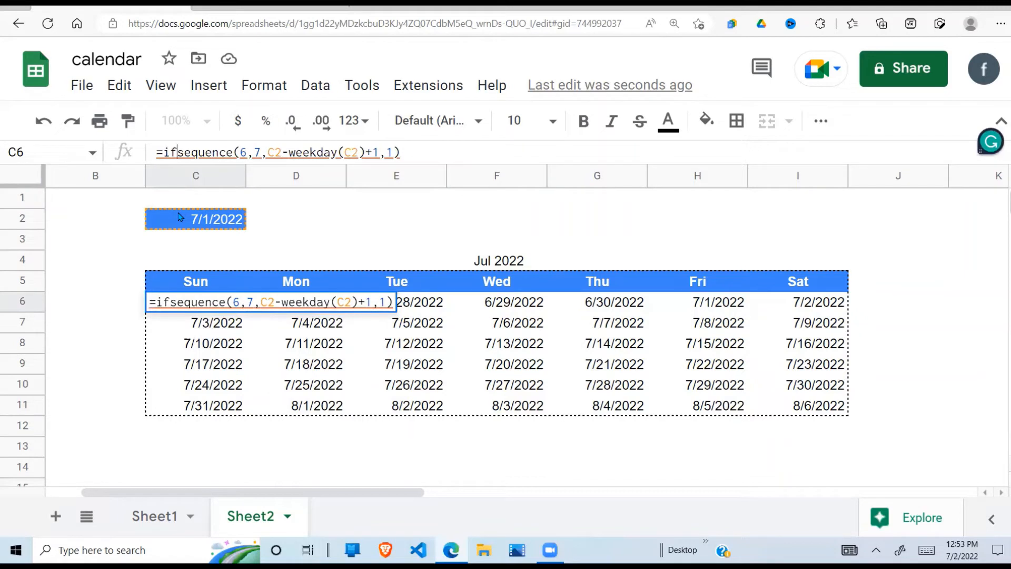
type("(")
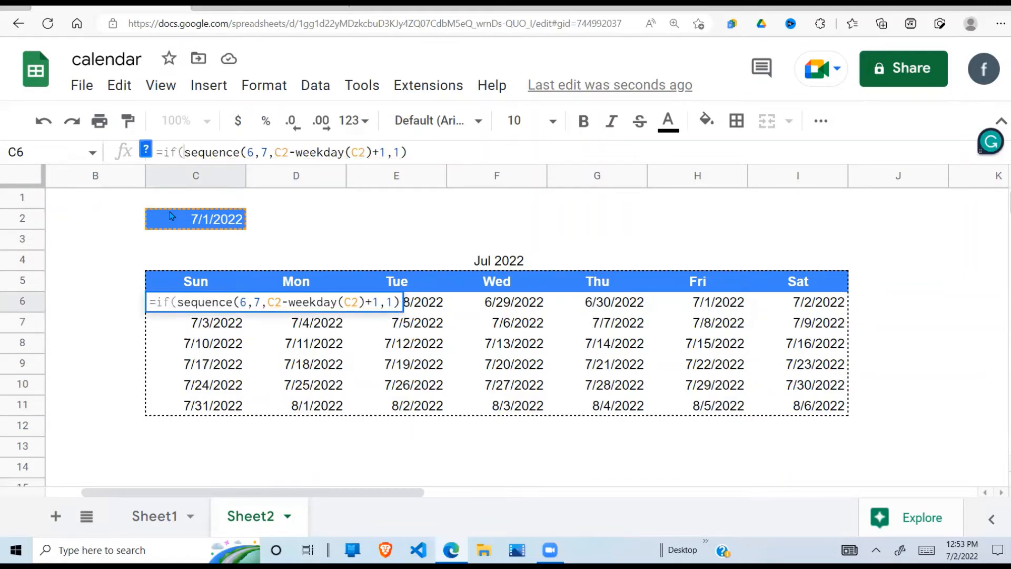
left_click_drag(184, 152, 409, 153)
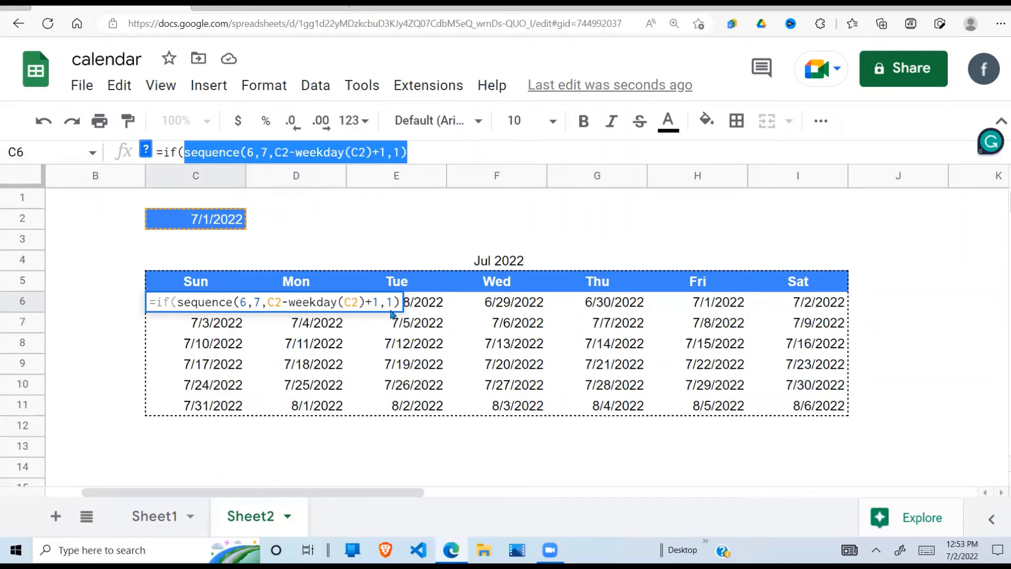
left_click(184, 154)
key("BackSpace")
key("BackSpace")
key("BackSpace")
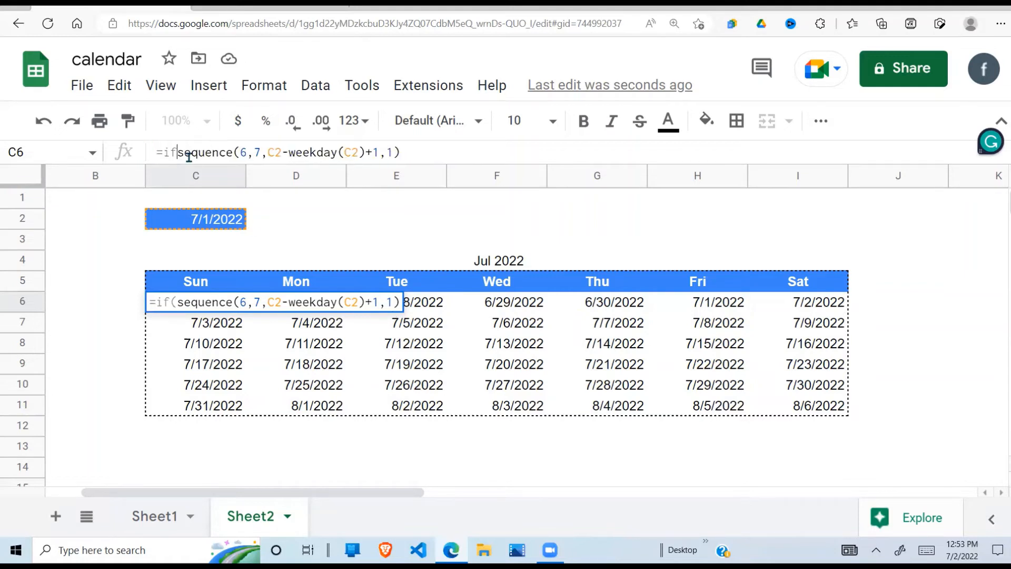
key("Return")
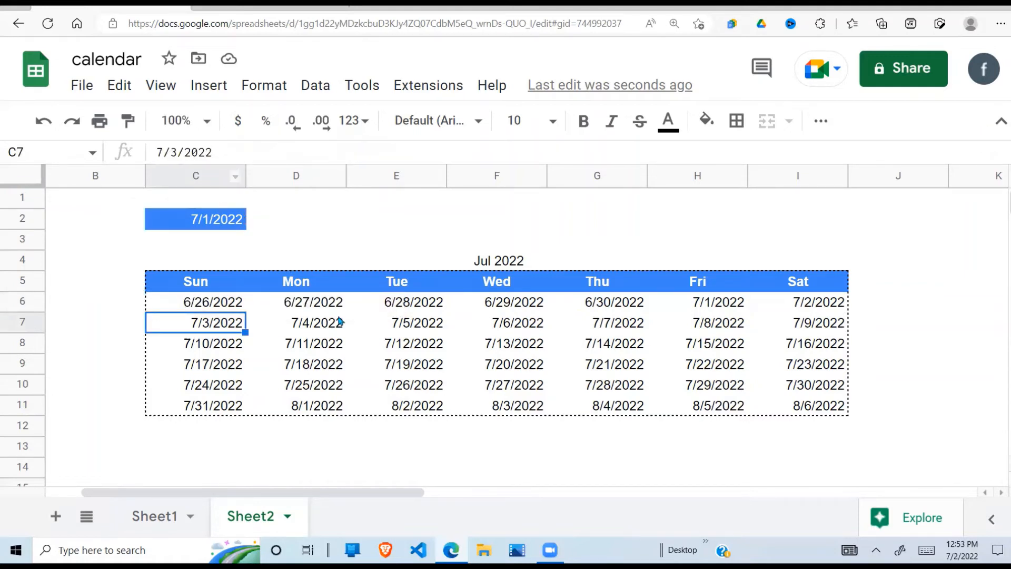
- Inspect the full grid C6:I11 again, focusing on the previous-month dates in C6:G6
left_click(329, 348)
left_click(209, 308)
left_click_drag(209, 308, 809, 406)
left_click(527, 369)
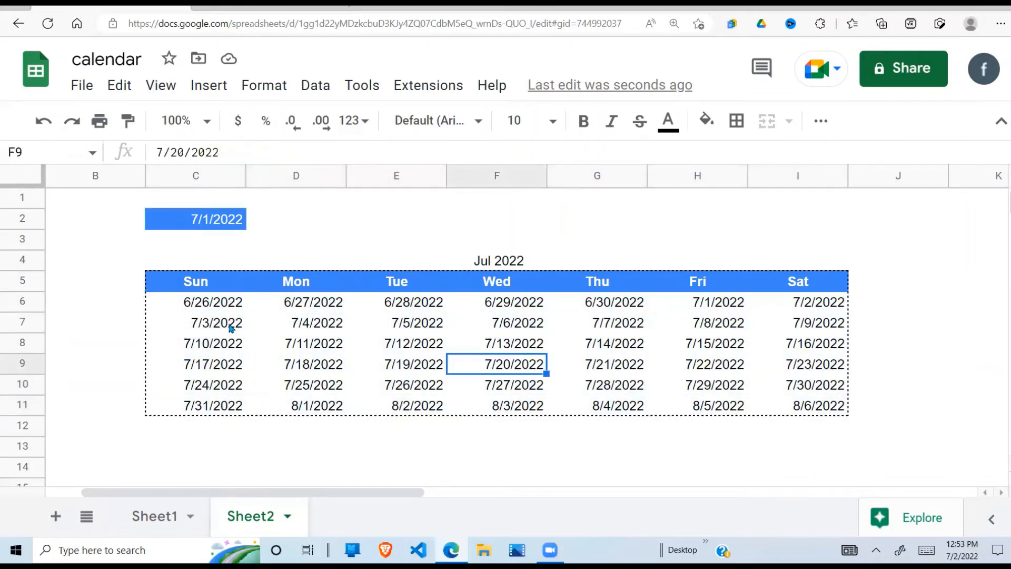
left_click(224, 308)
left_click_drag(281, 305, 641, 301)
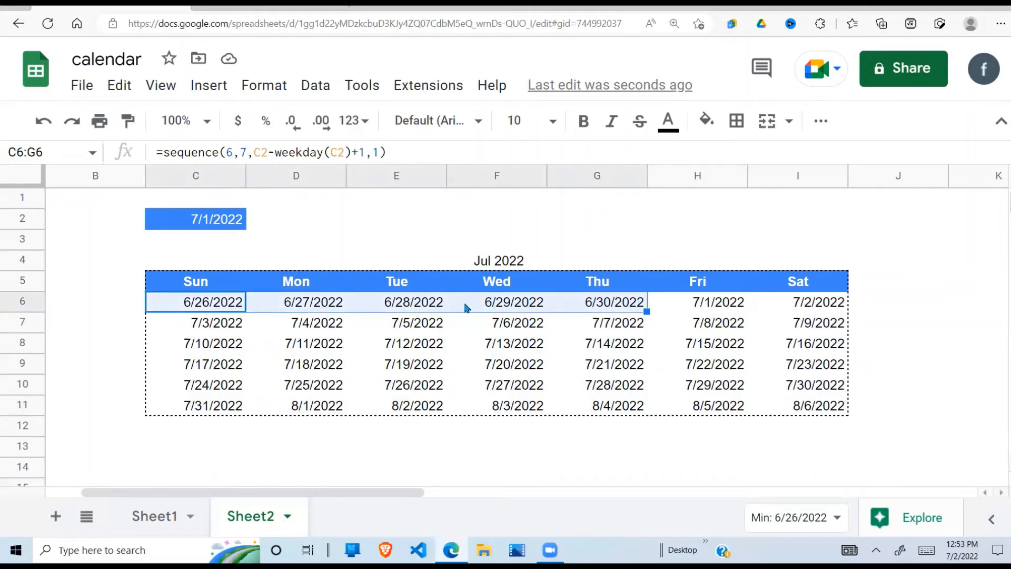
- Examine the July dates in the middle of the grid against the out-of-month dates in rows 6 and 11 and the date in C2
left_click(330, 411)
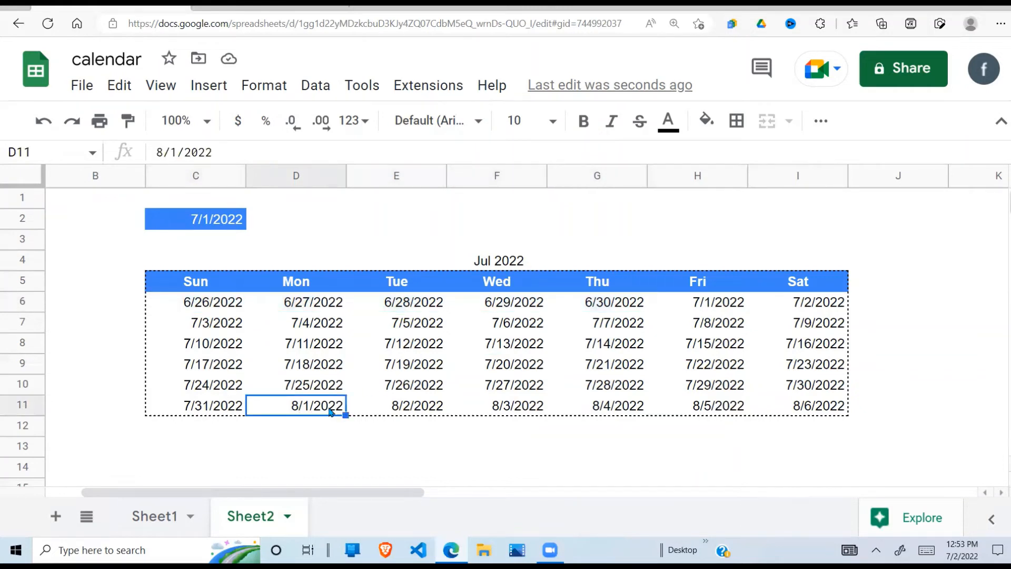
left_click_drag(251, 323, 737, 390)
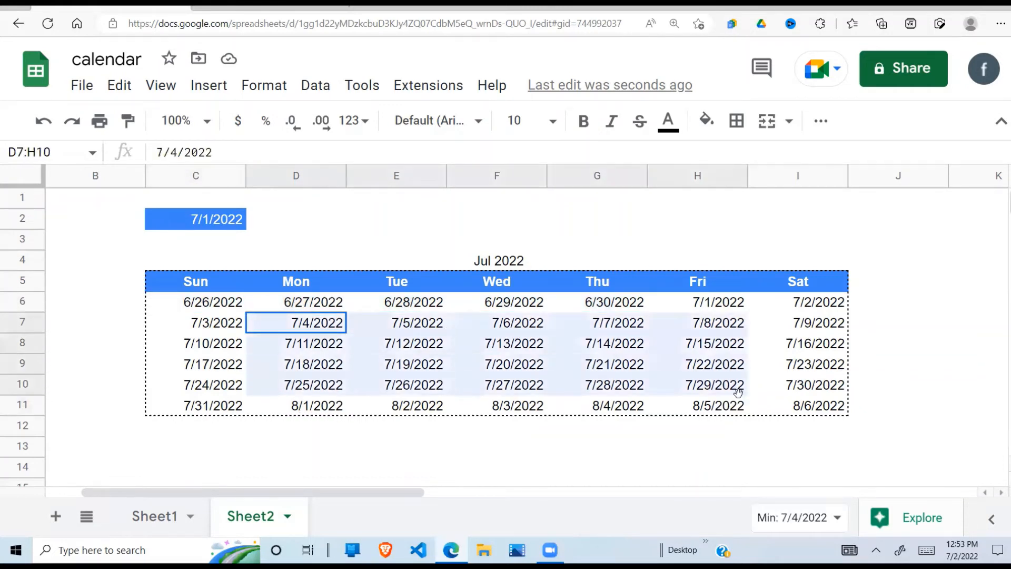
left_click(557, 384)
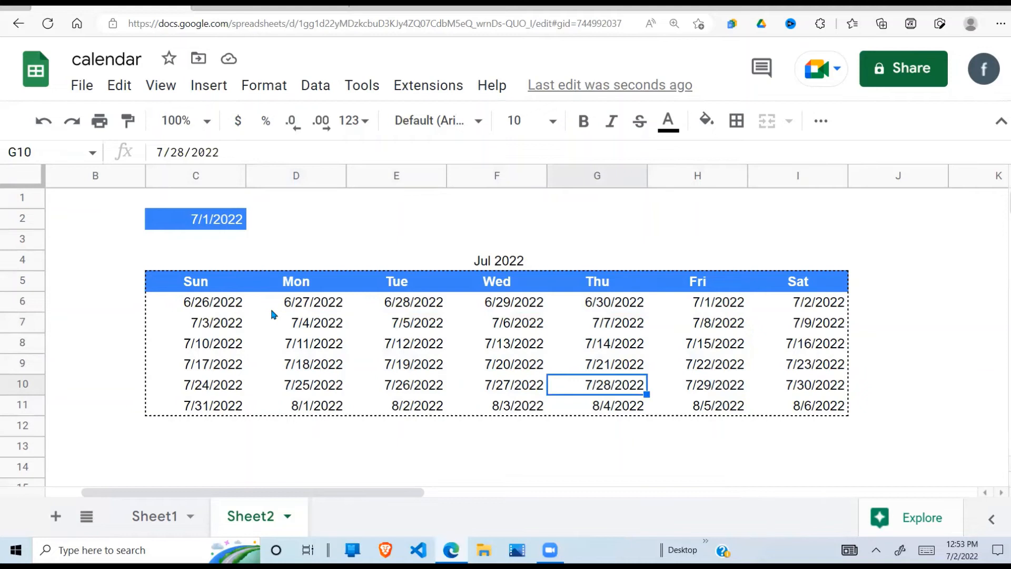
left_click(208, 305)
left_click(326, 307)
left_click(465, 308)
left_click(618, 309)
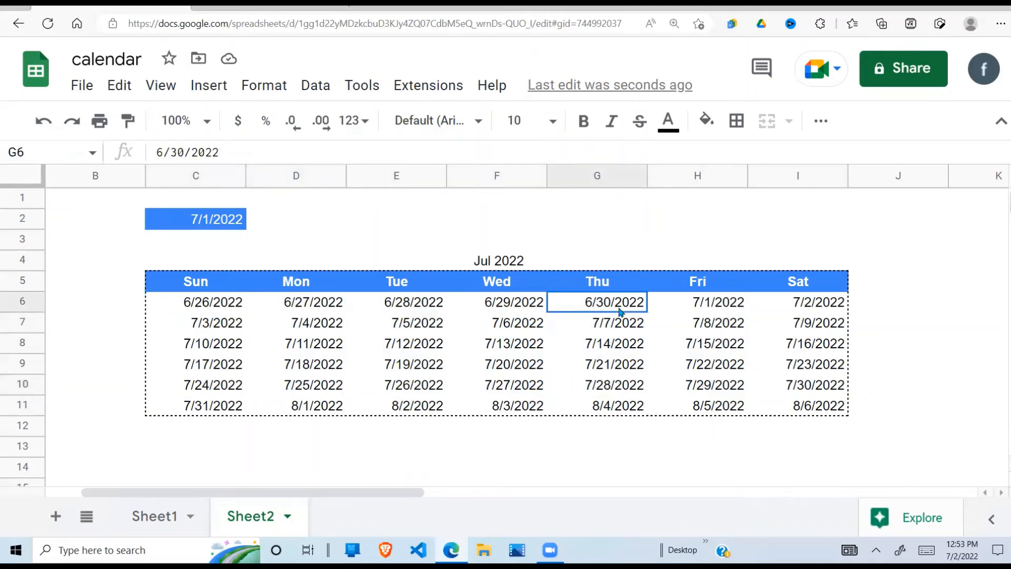
left_click_drag(267, 308, 661, 396)
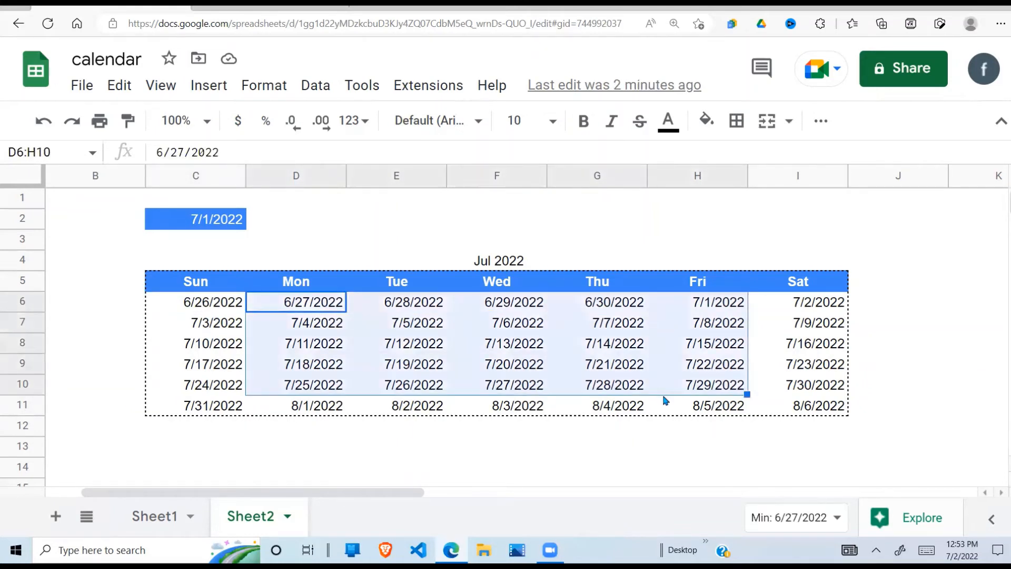
left_click(545, 414)
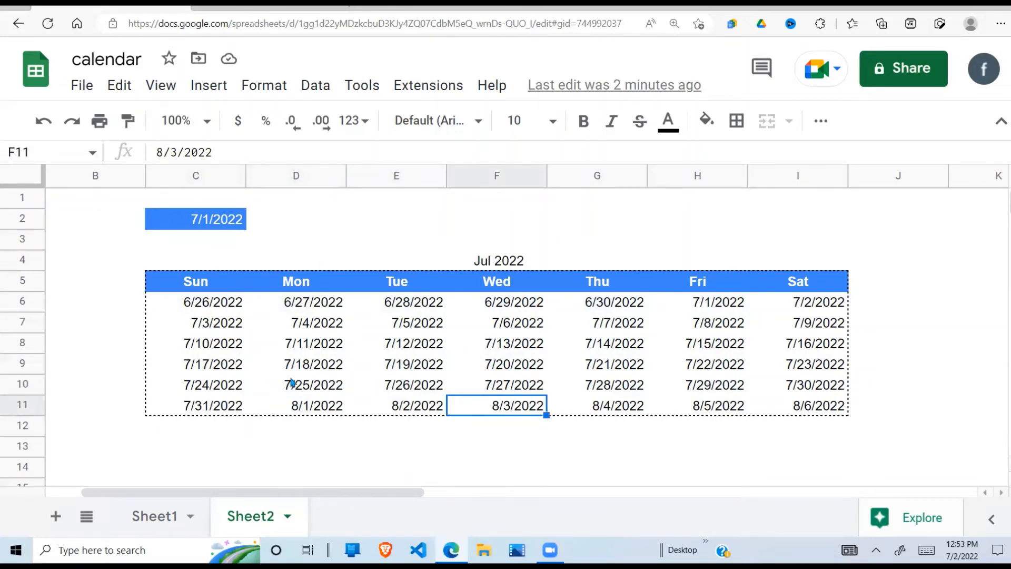
left_click(239, 337)
left_click(325, 333)
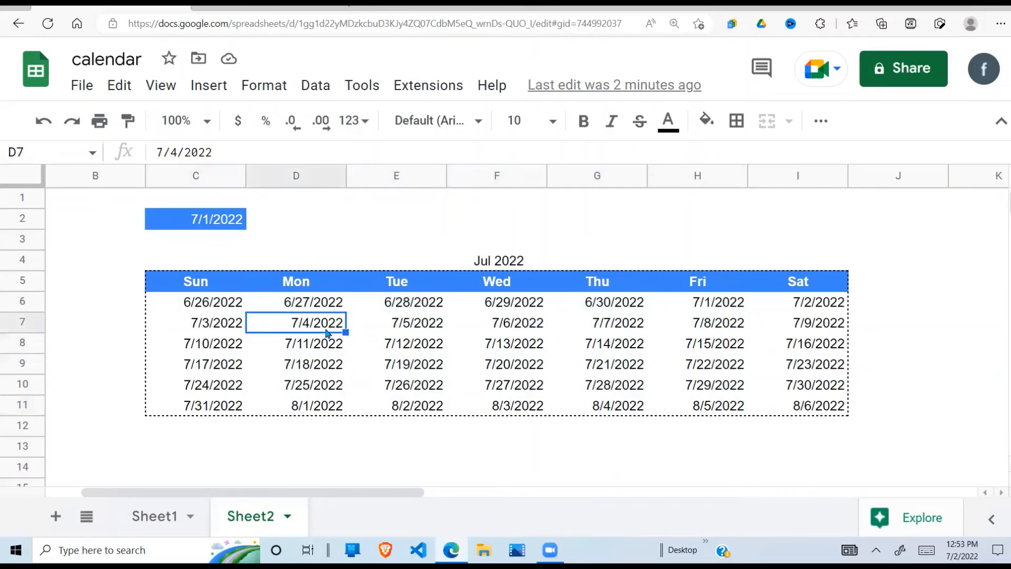
left_click(222, 226)
- Begin an IF test in the C6 formula by wrapping the existing SEQUENCE expression in MONTH: =if(month(sequence(6,7,C2-weekday(C2)+1,1))
left_click(220, 309)
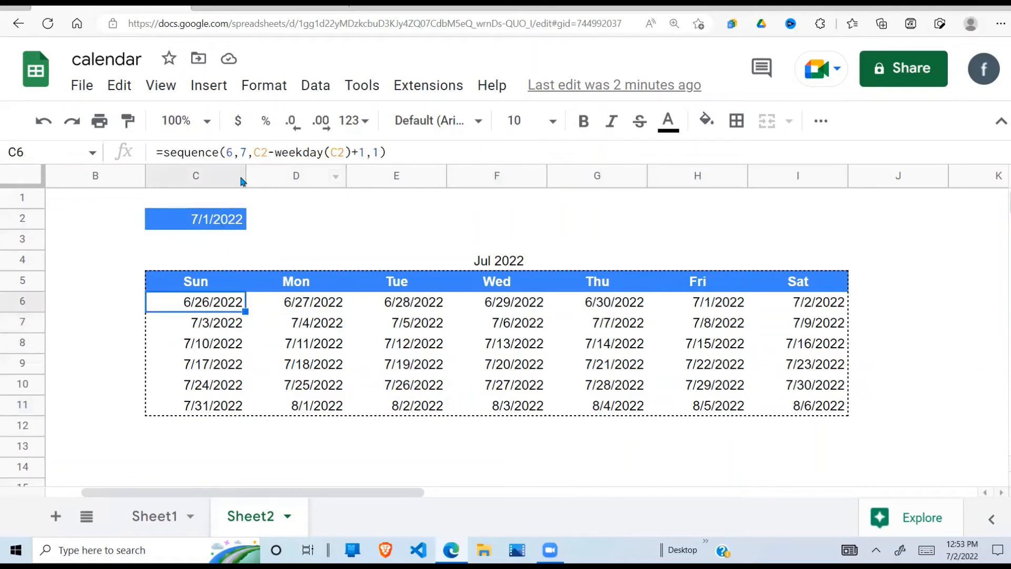
left_click(161, 154)
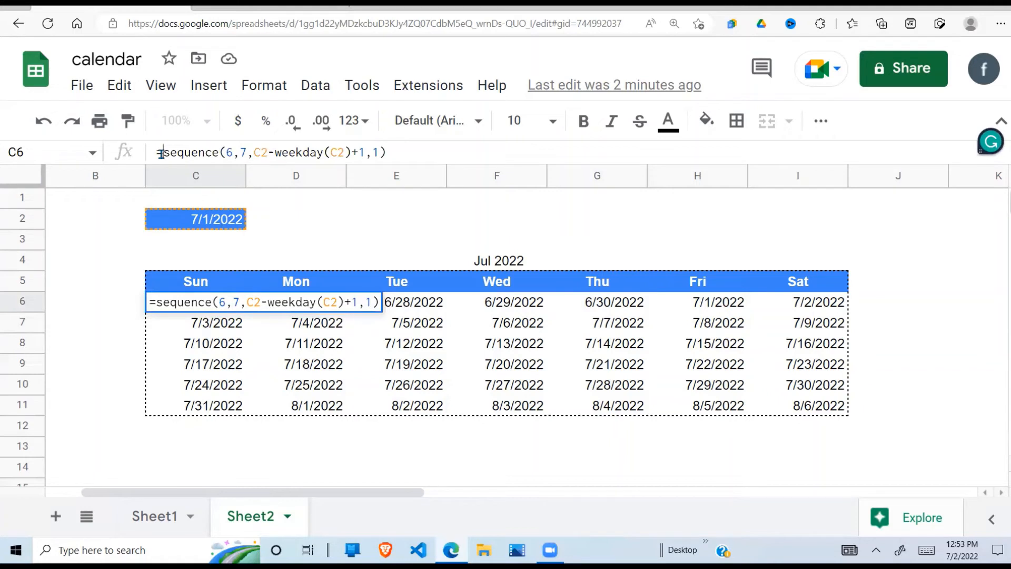
type("if")
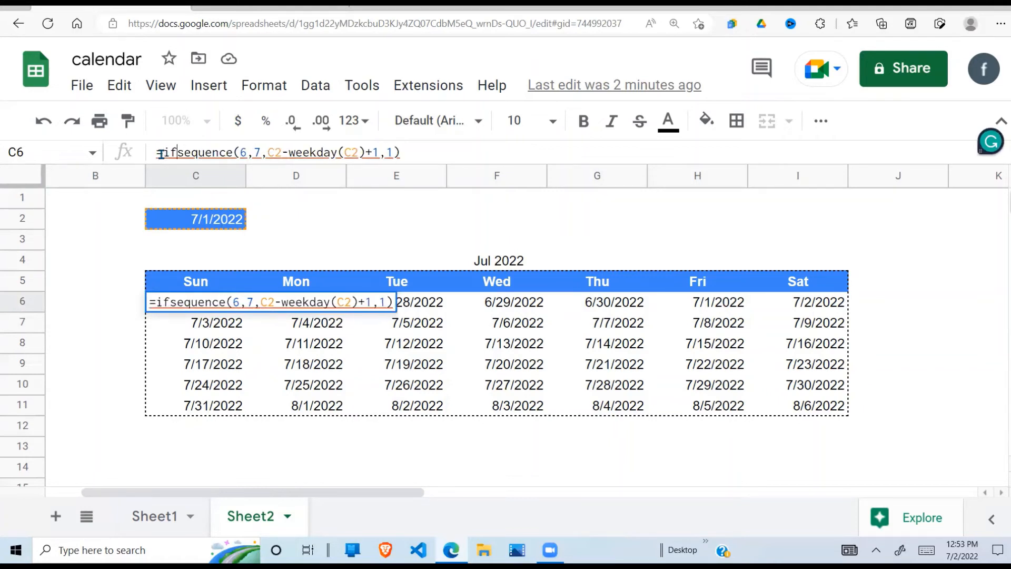
type("(")
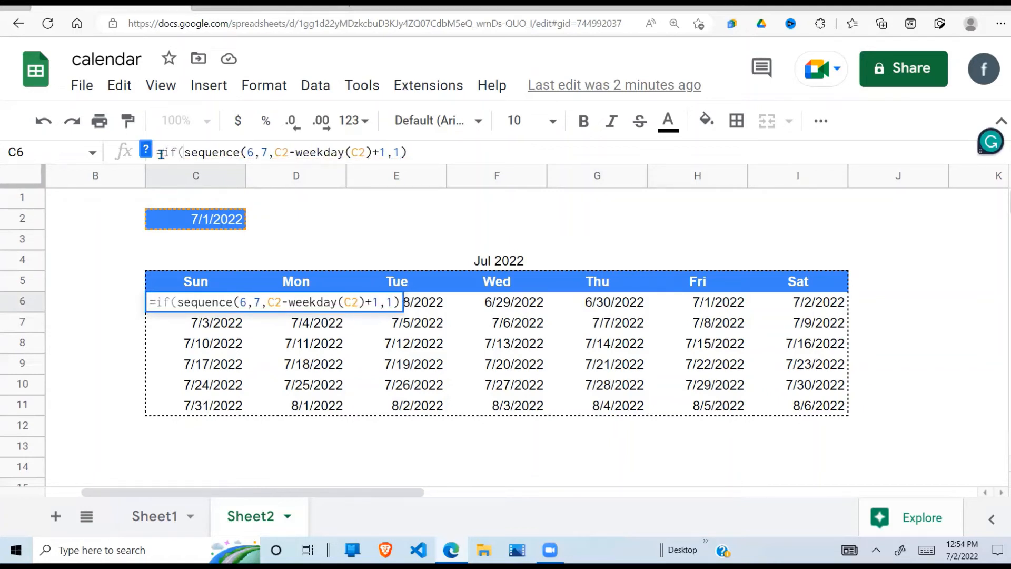
type("mp")
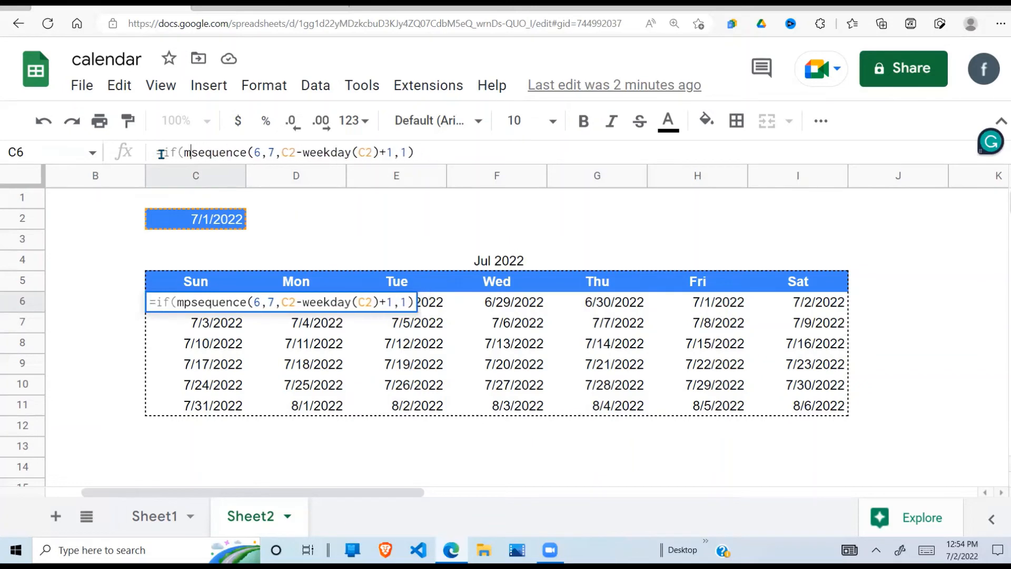
key("BackSpace")
type("ont")
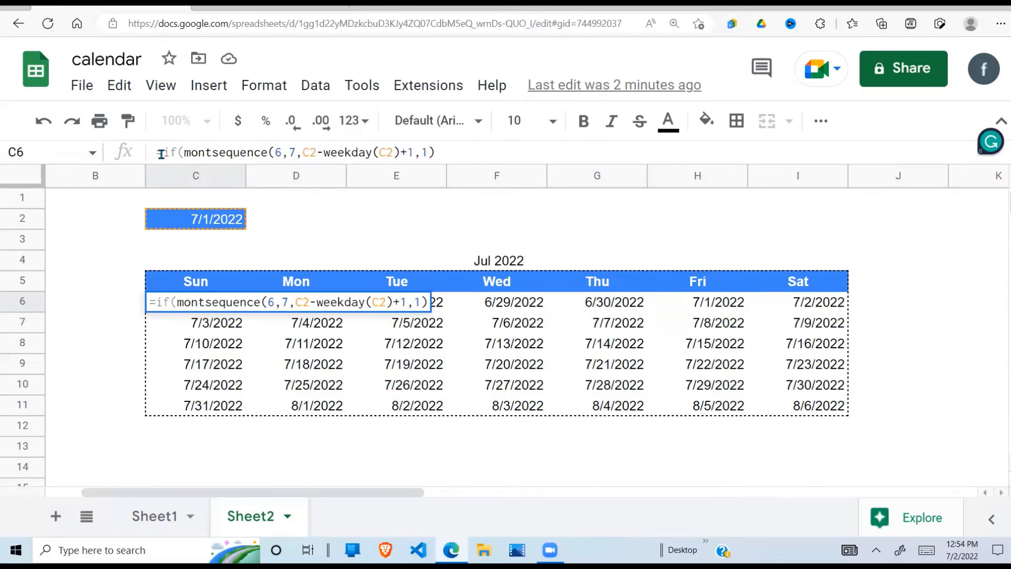
type("h(")
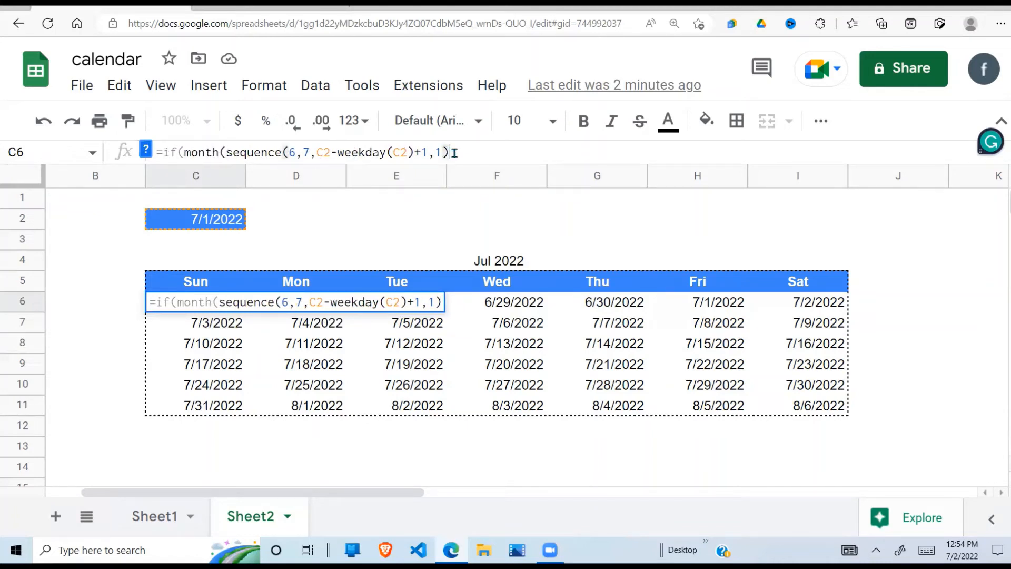
type(")")
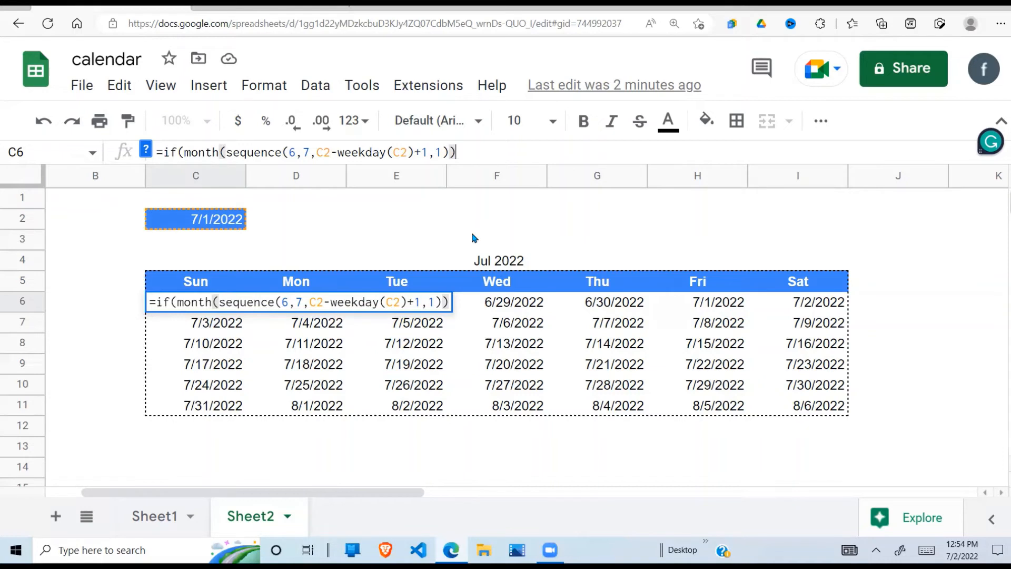
- Complete the IF condition in C6 by comparing the sequence's month with the month of the start date: =month(C2)
type("=")
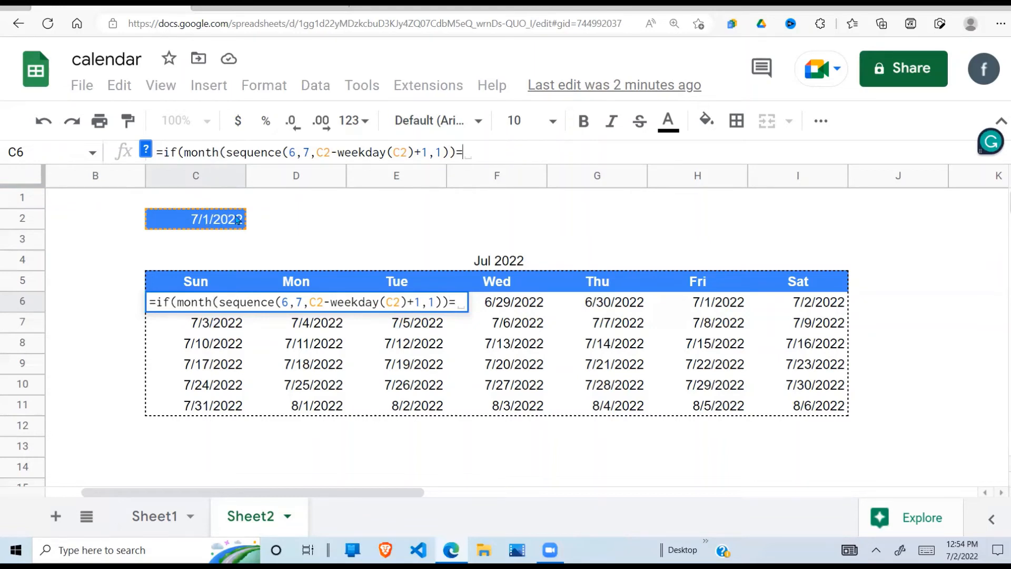
type("monh")
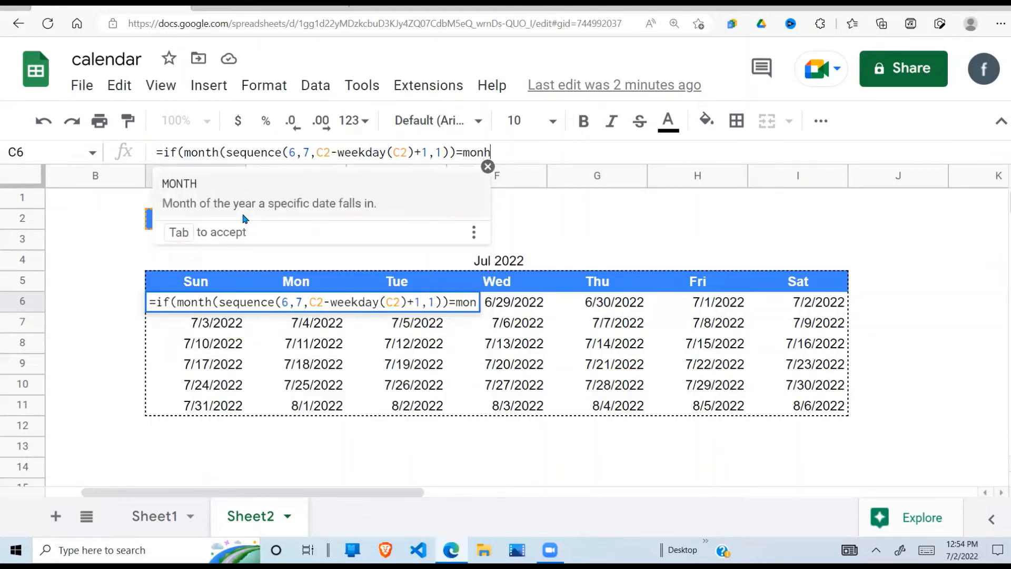
key("BackSpace")
type("th")
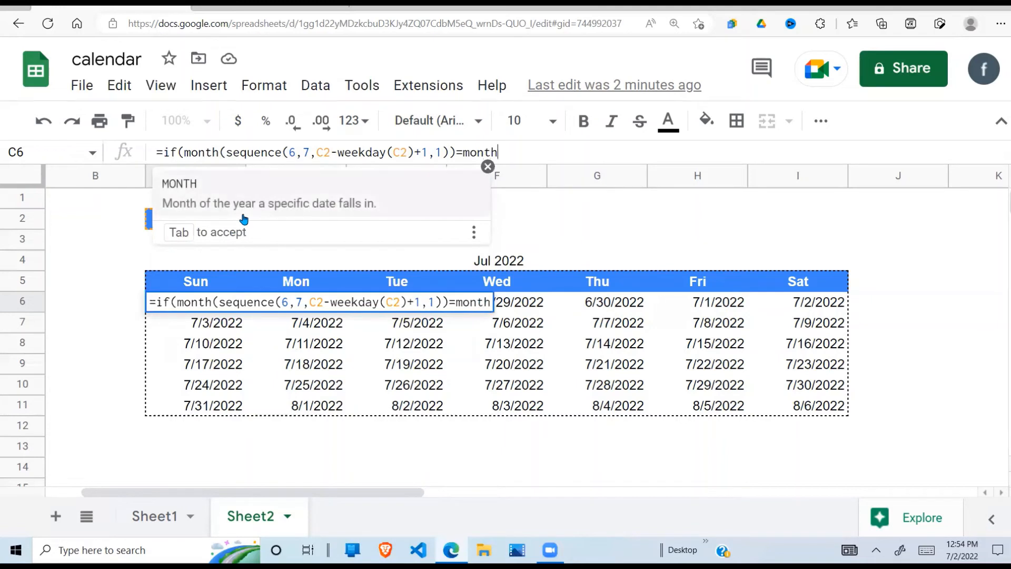
type("(")
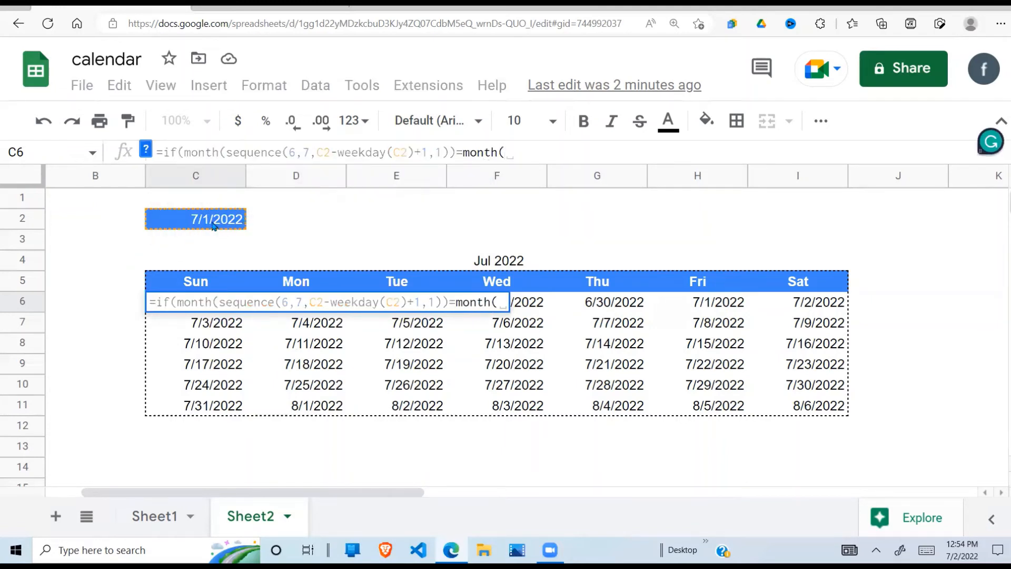
left_click(223, 232)
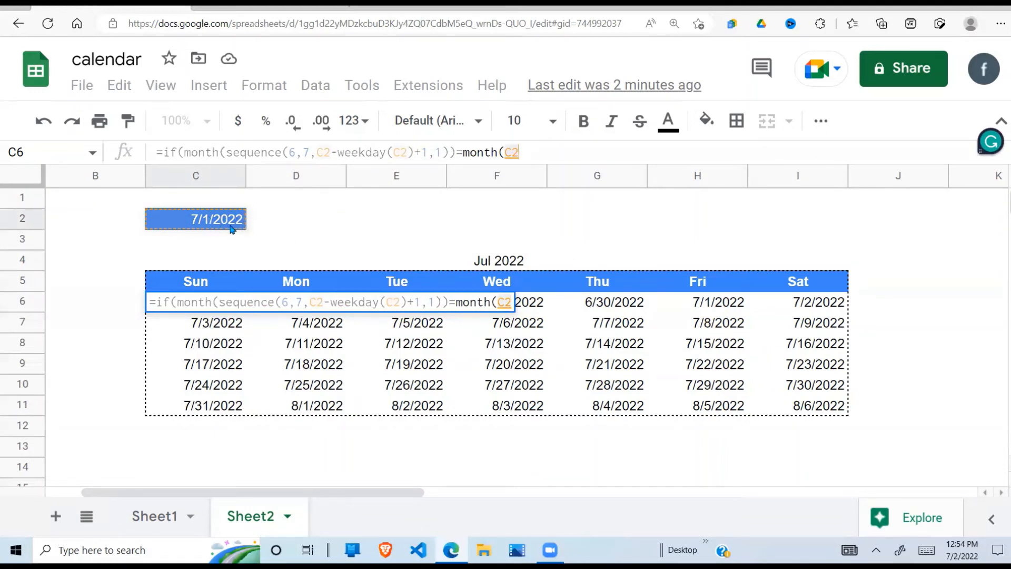
type(")")
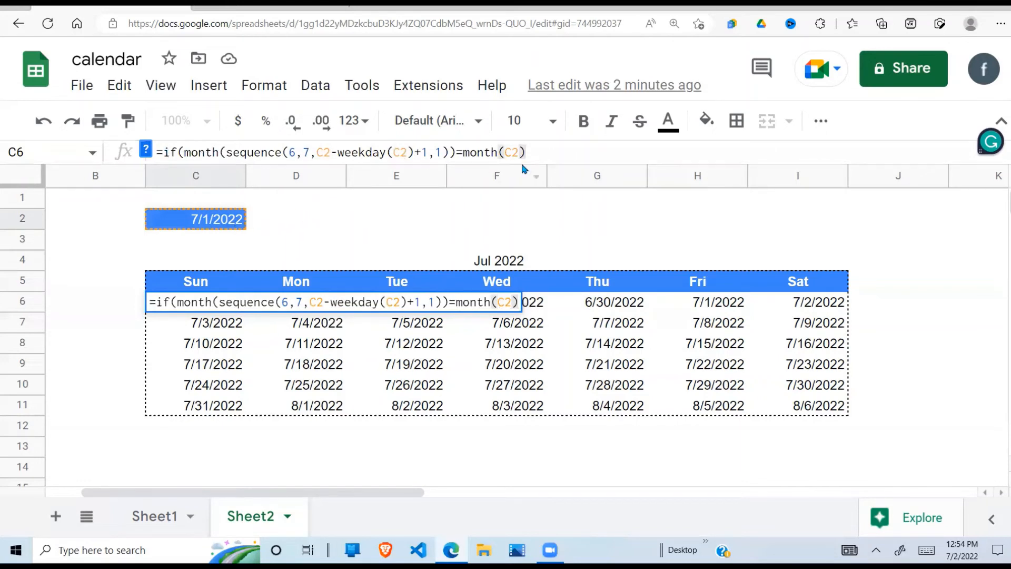
- Reuse a copy of sequence(6,7,C2-weekday(C2)+1,1) as the IF formula's value when the months match
type(",")
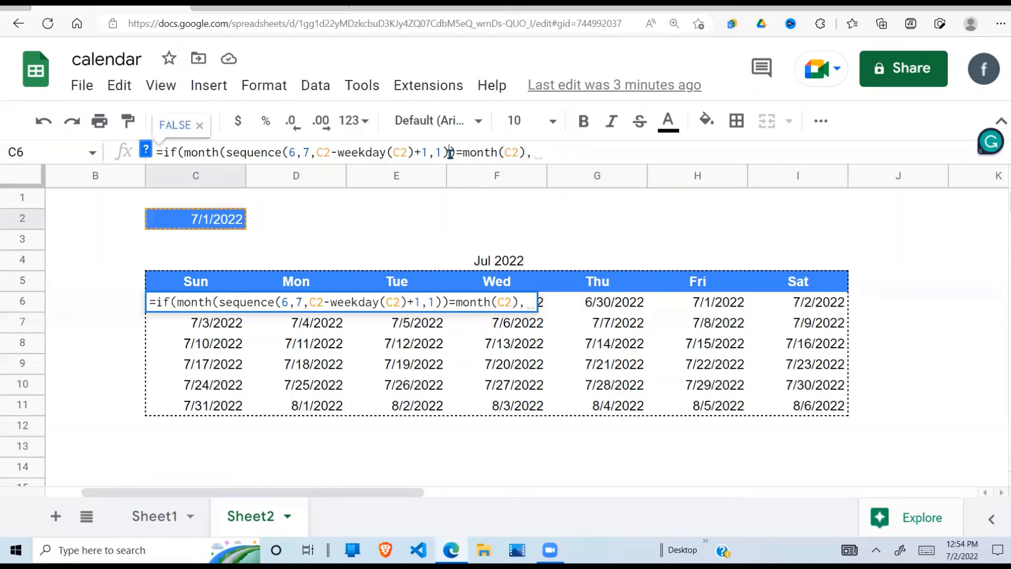
left_click_drag(448, 152, 227, 160)
key("ctrl+c")
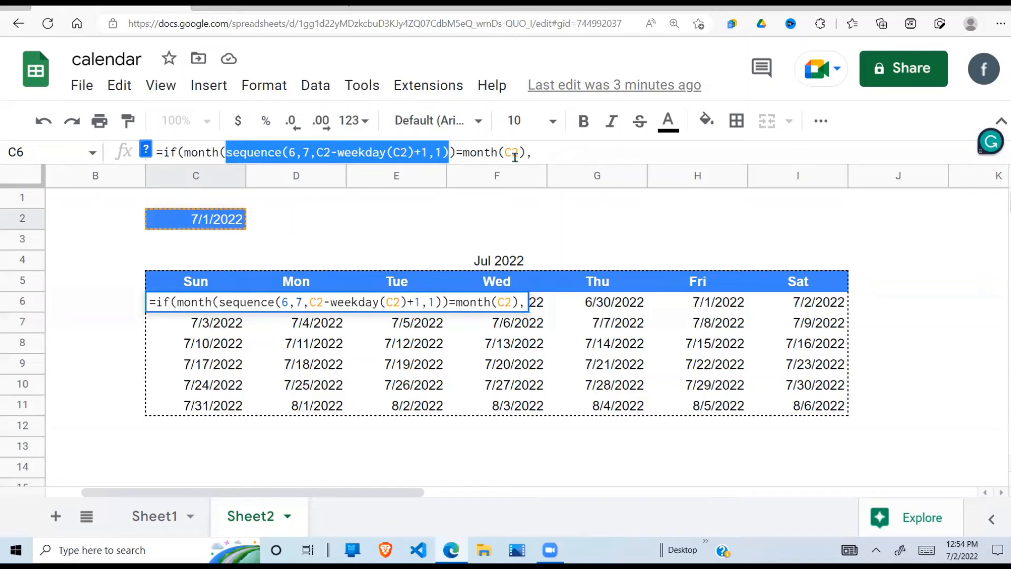
left_click(623, 161)
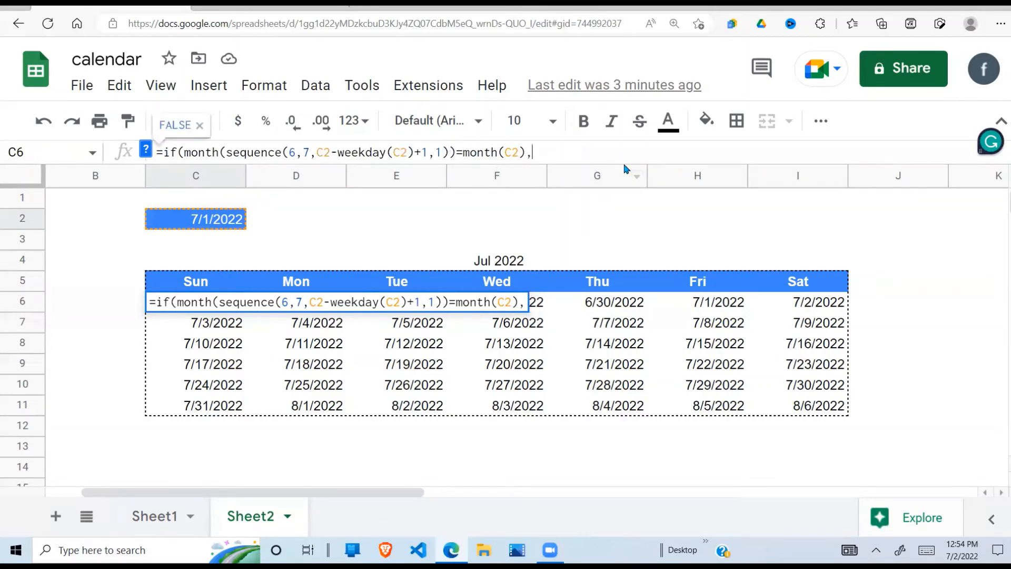
key("ctrl+v")
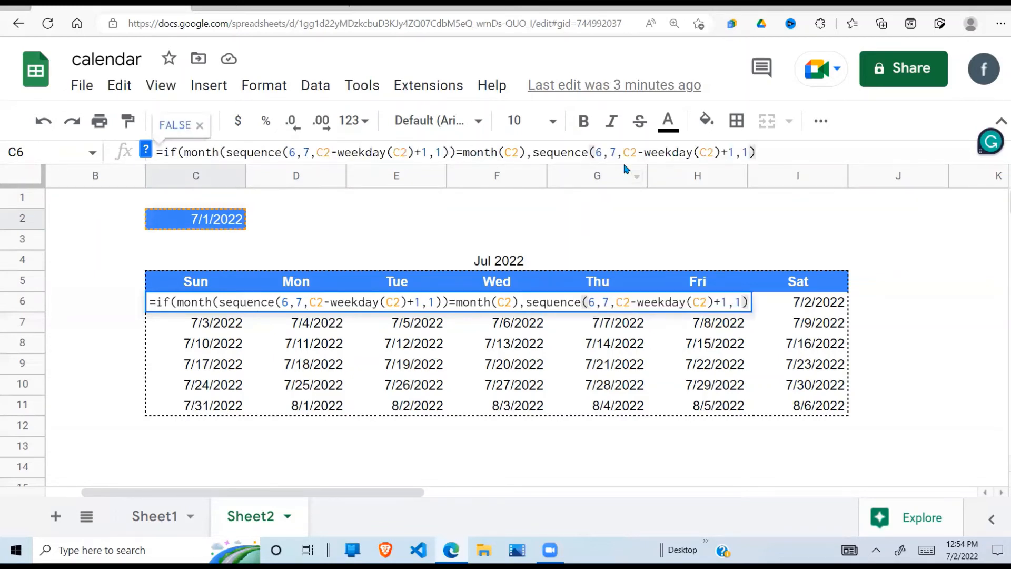
- Finish the C6 IF formula with an empty string "" as the value for dates outside the month, and enter it
type(",")
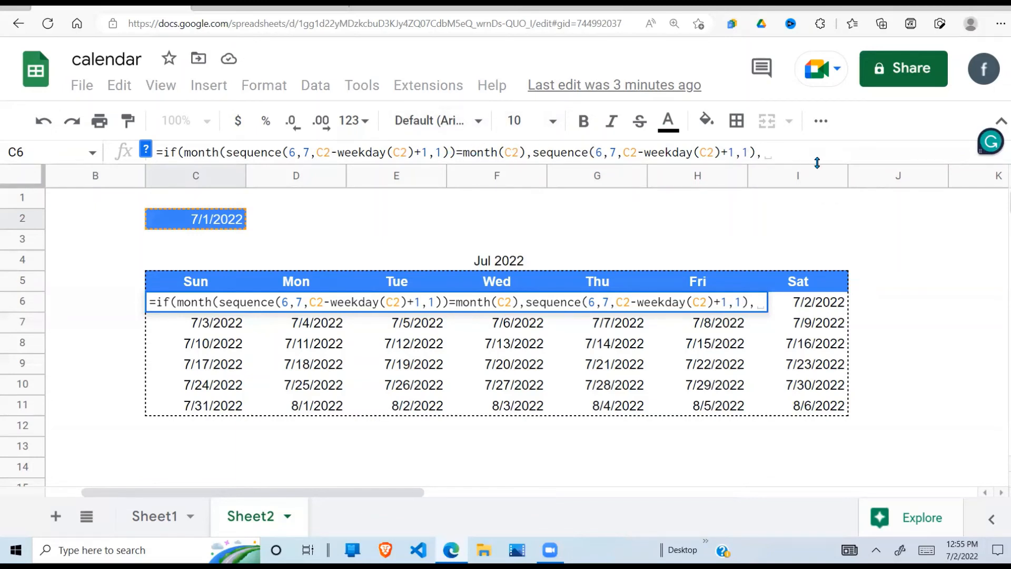
type("\"\"")
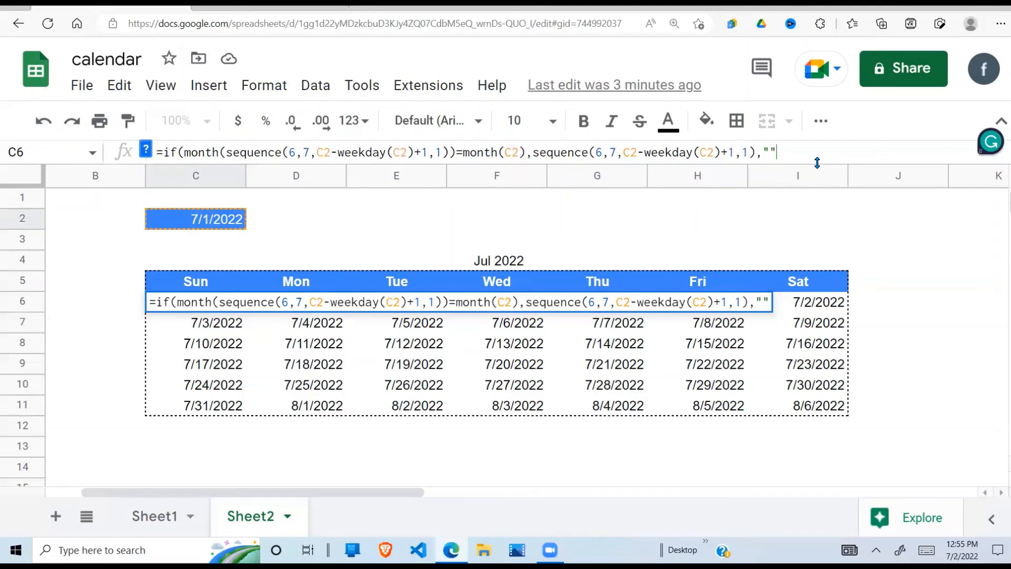
type(")")
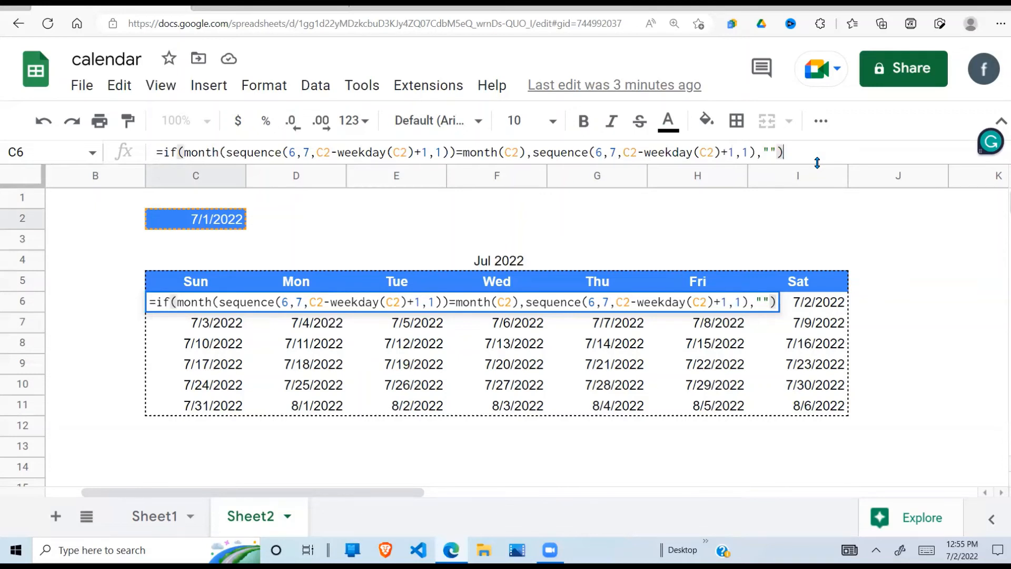
key("Return")
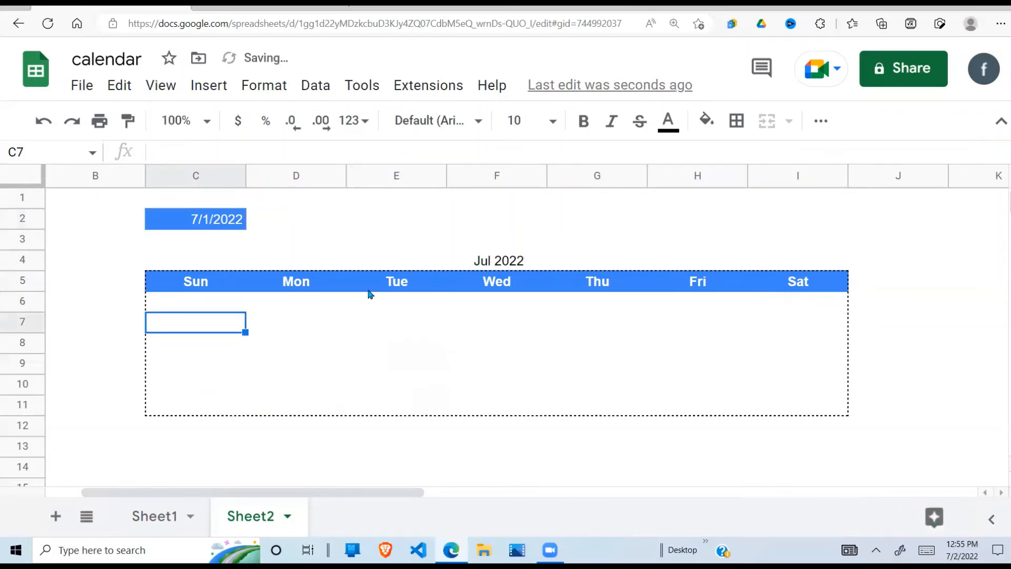
- Wrap the whole IF formula in C6 in ArrayFormula so it evaluates every date of the 6-by-7 grid
left_click(228, 308)
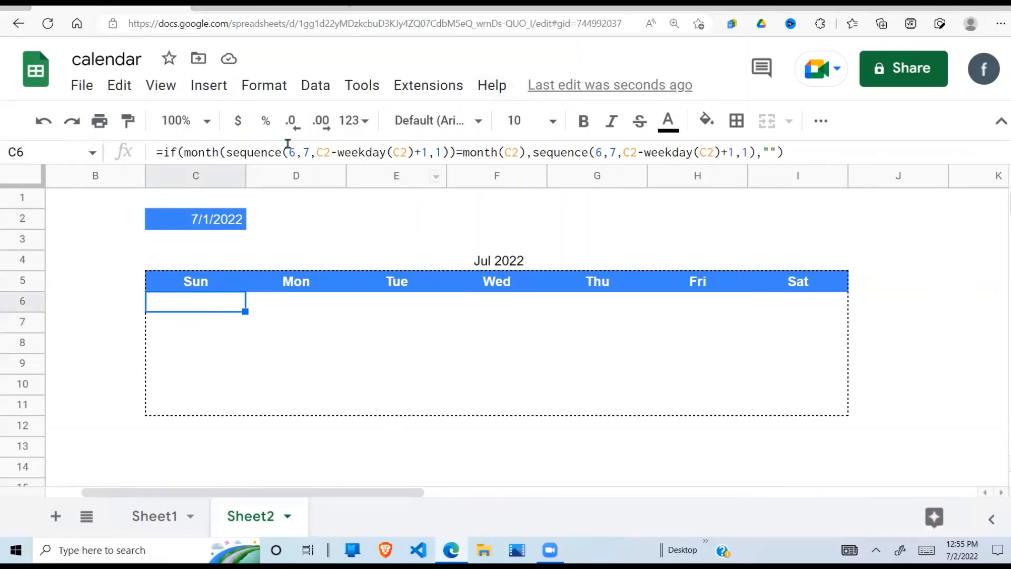
left_click(469, 152)
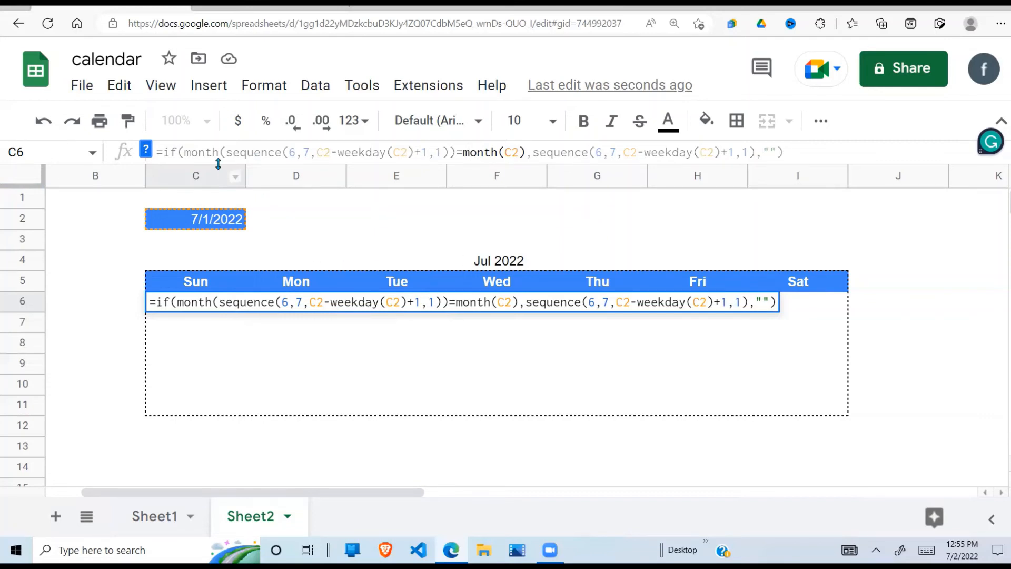
left_click(258, 302)
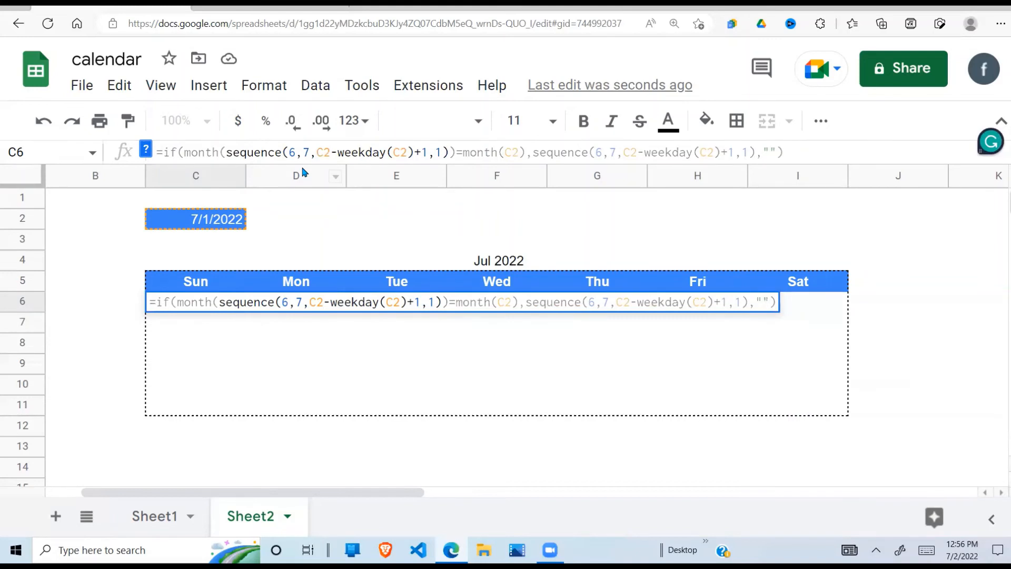
key("ctrl+shift+Return")
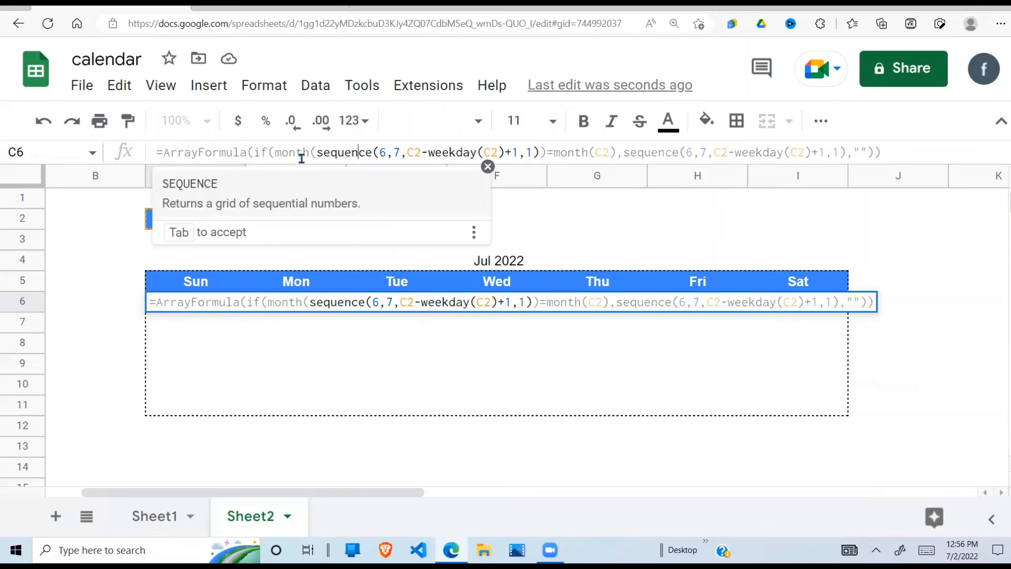
key("Tab")
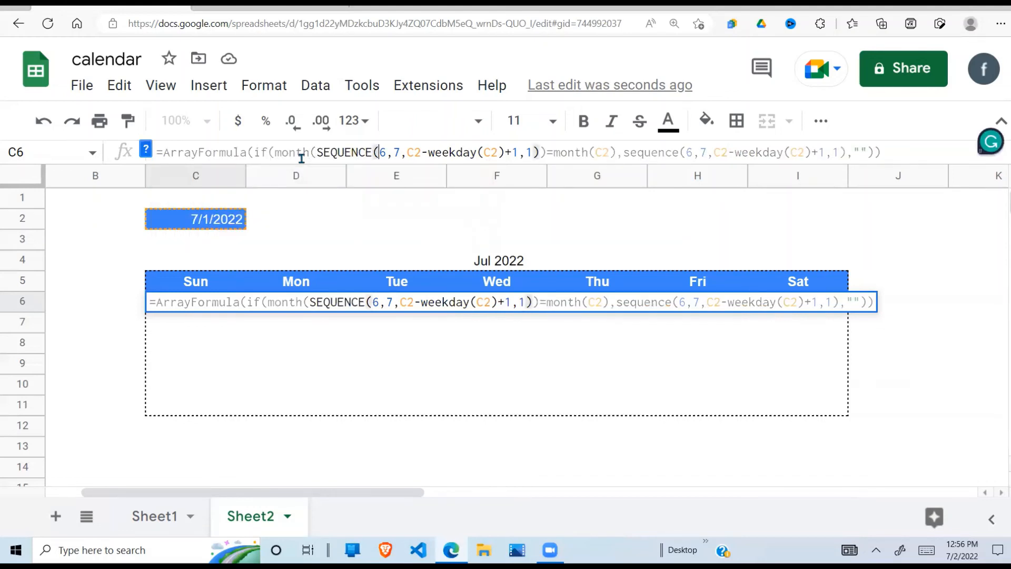
key("Return")
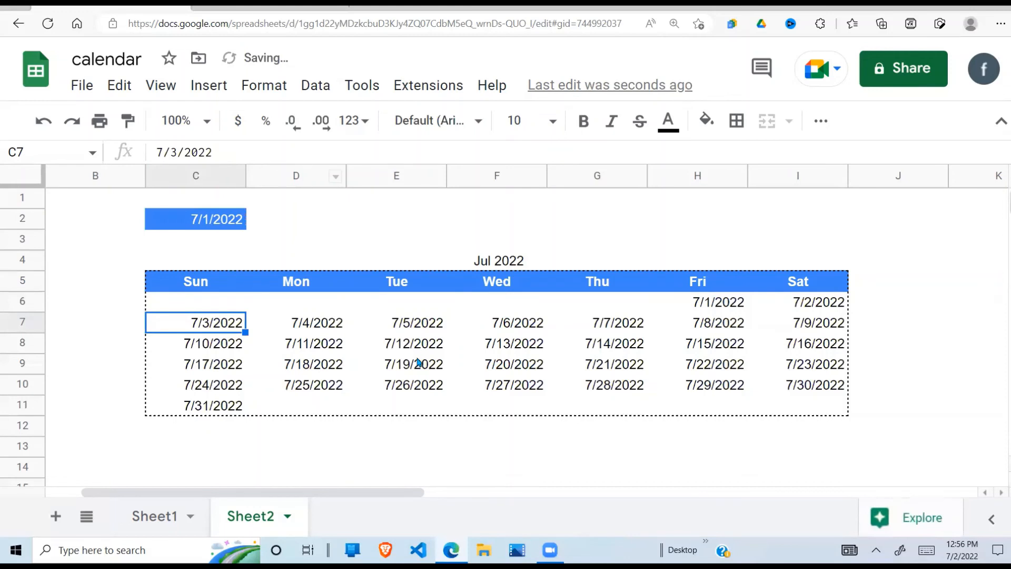
- Examine the calendar grid C6:I11, including the cells before the first and after the last day of the month
left_click(418, 363)
left_click(331, 323)
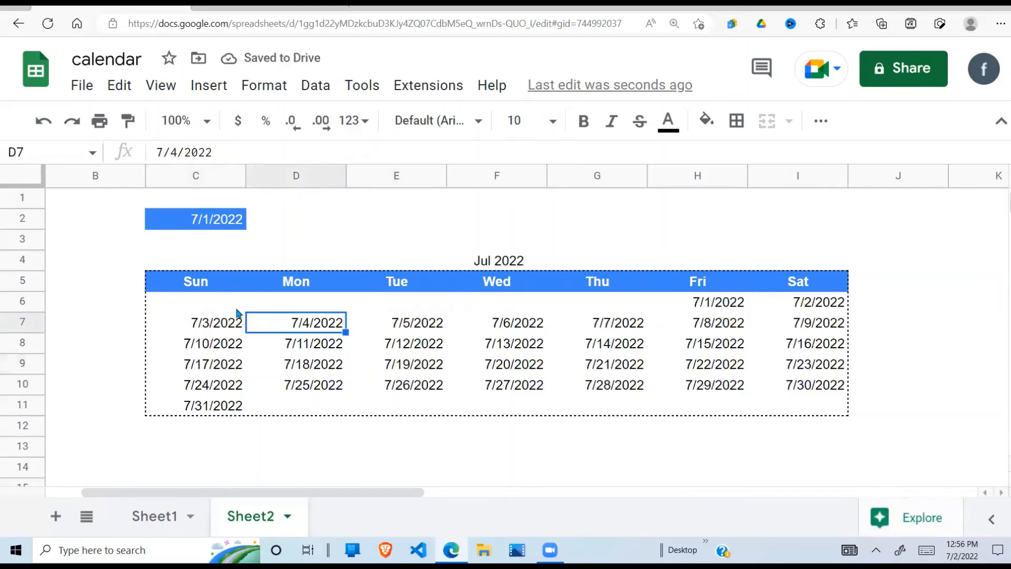
left_click(216, 308)
left_click(344, 310)
left_click(473, 304)
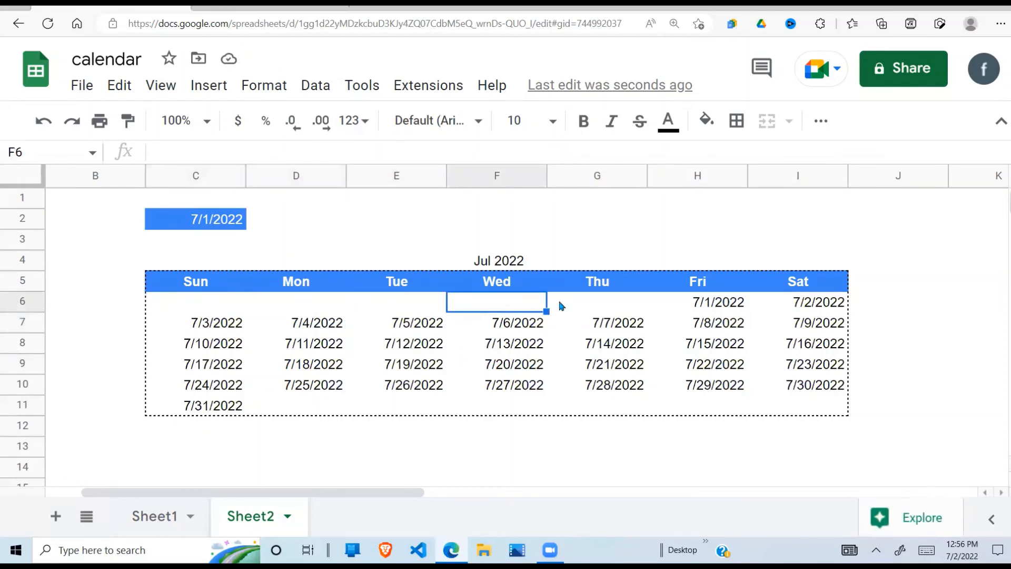
left_click_drag(231, 310, 665, 300)
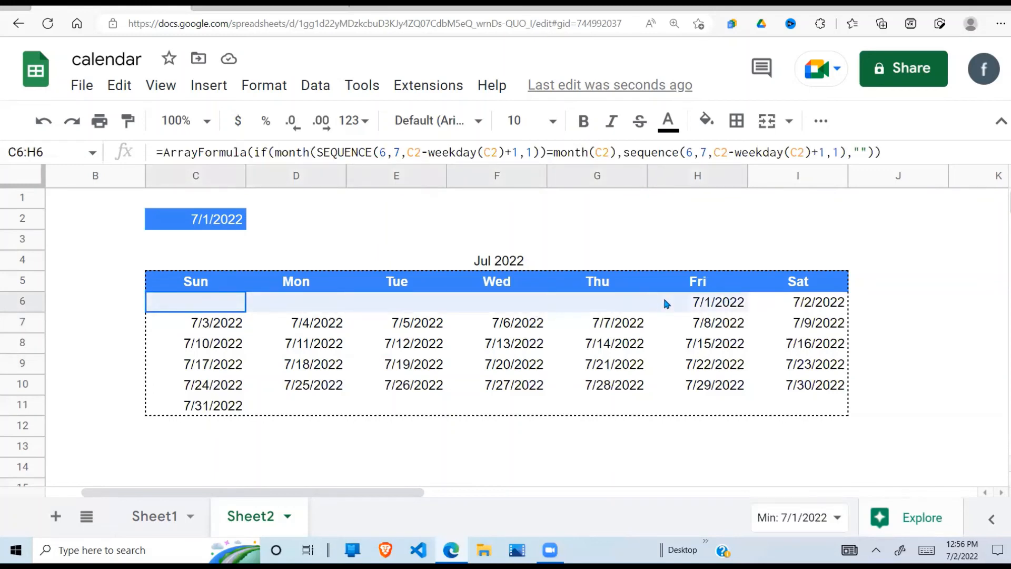
left_click(622, 308)
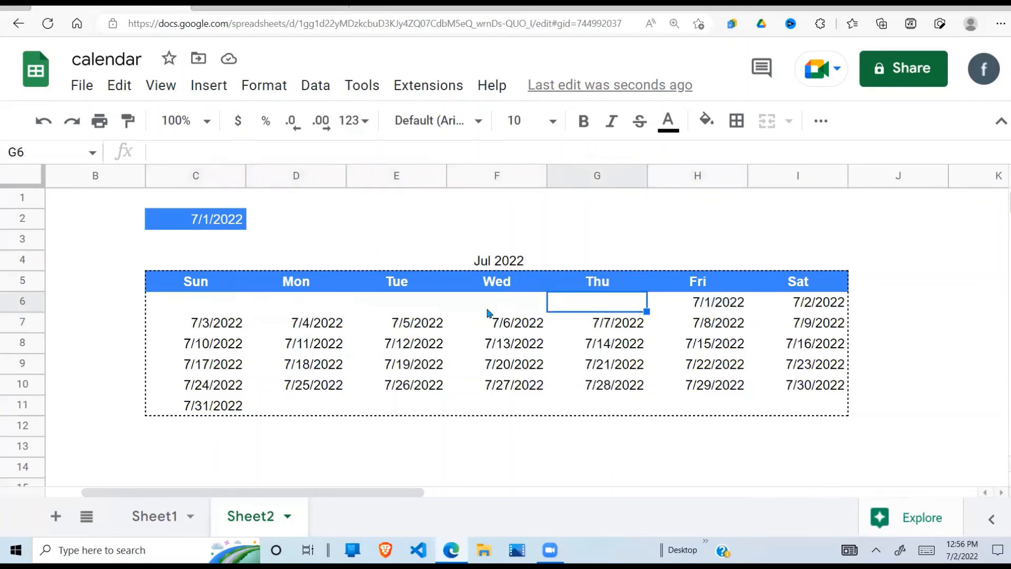
left_click_drag(307, 411, 800, 404)
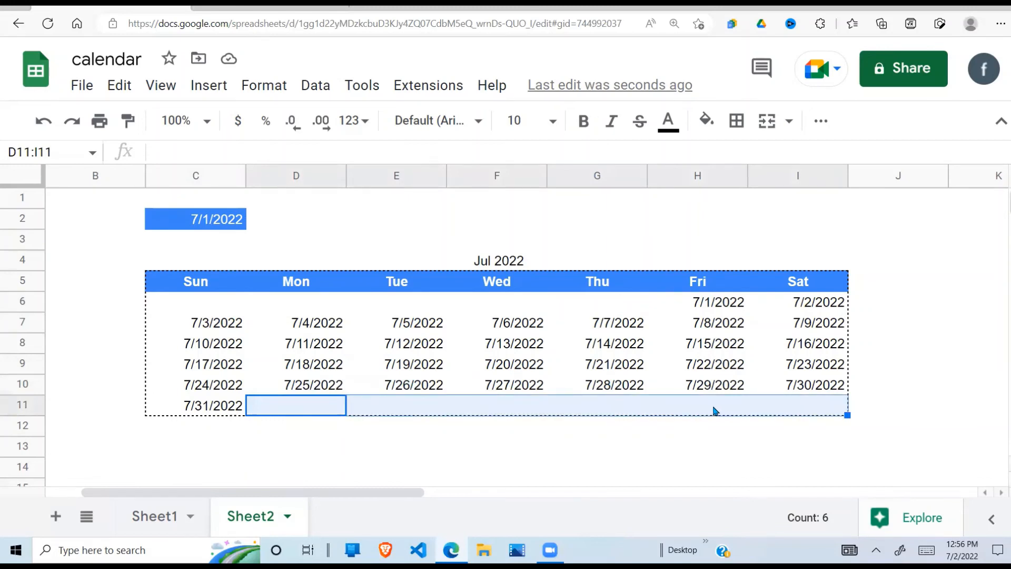
left_click(444, 343)
left_click_drag(216, 308, 724, 345)
left_click_drag(763, 377, 774, 410)
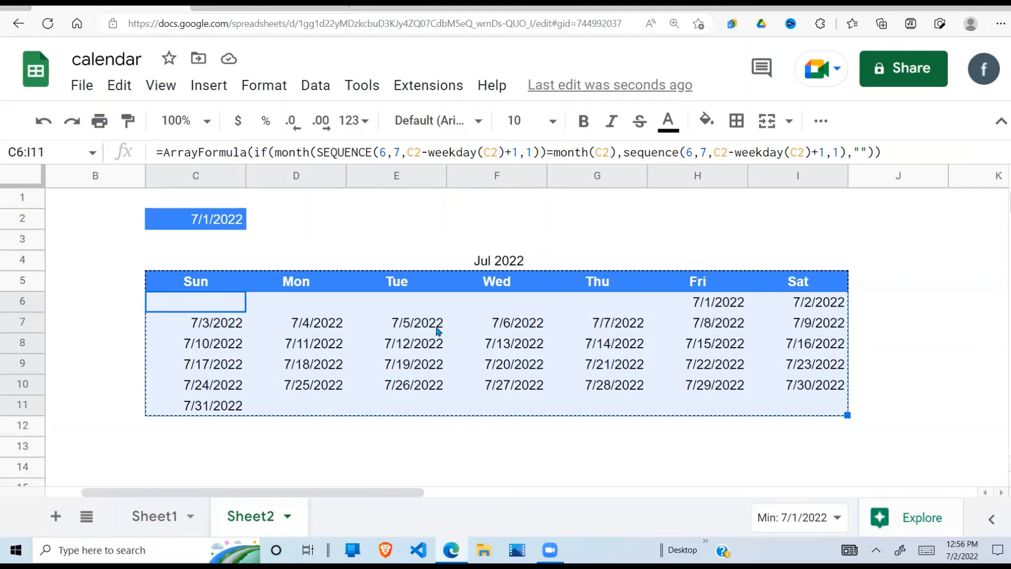
left_click(521, 386)
- Apply the custom number format d to C6:I11 so the calendar dates show only the day number
left_click_drag(230, 309, 785, 403)
left_click(269, 89)
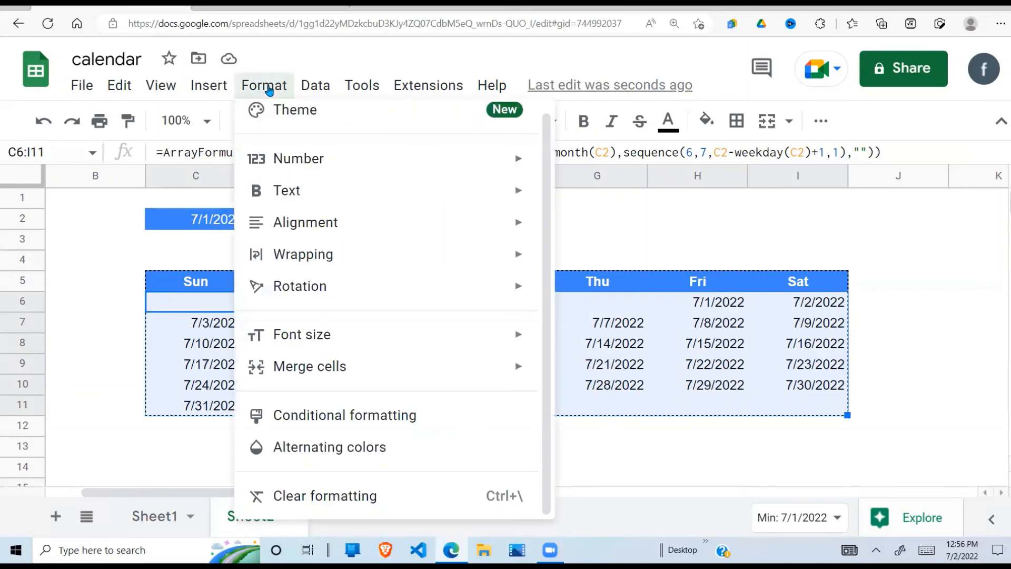
mouse_move(314, 161)
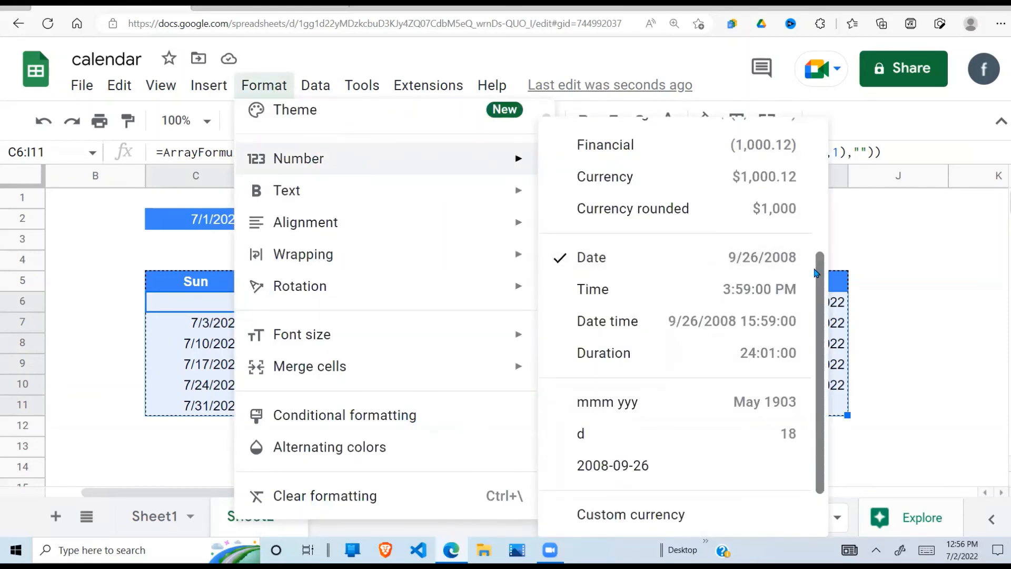
scroll(816, 272, "down", 2)
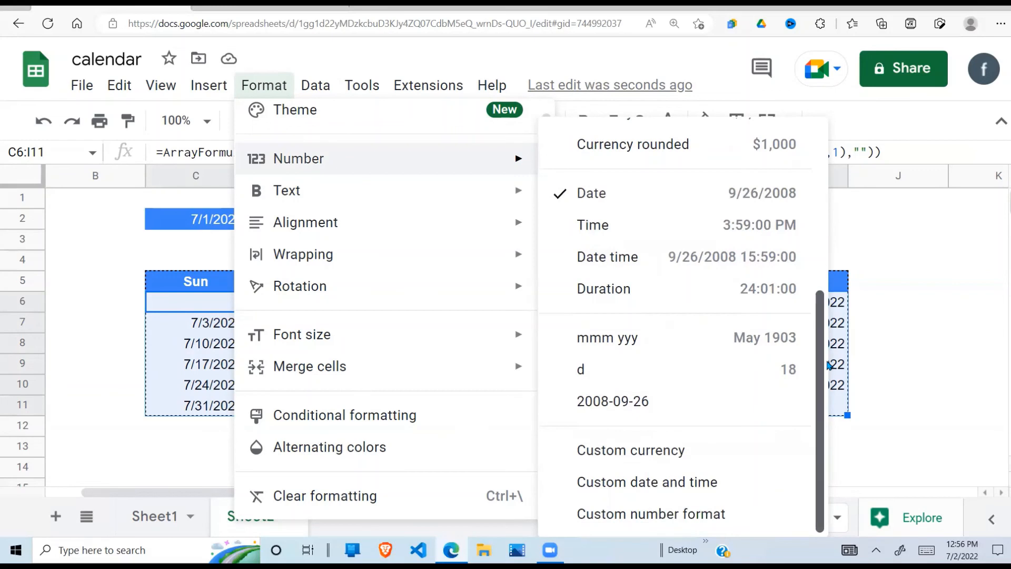
left_click(715, 515)
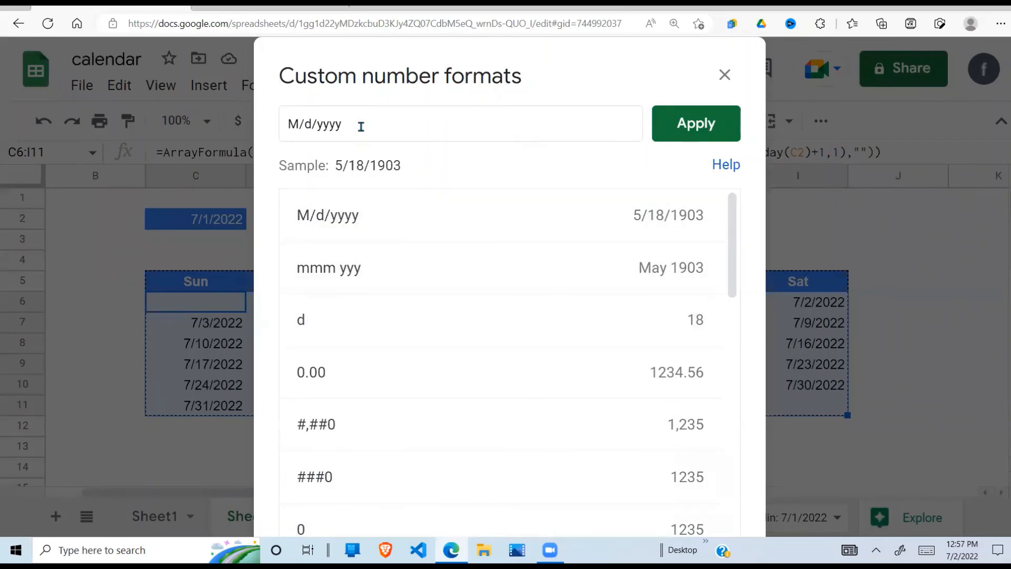
left_click_drag(350, 125, 258, 133)
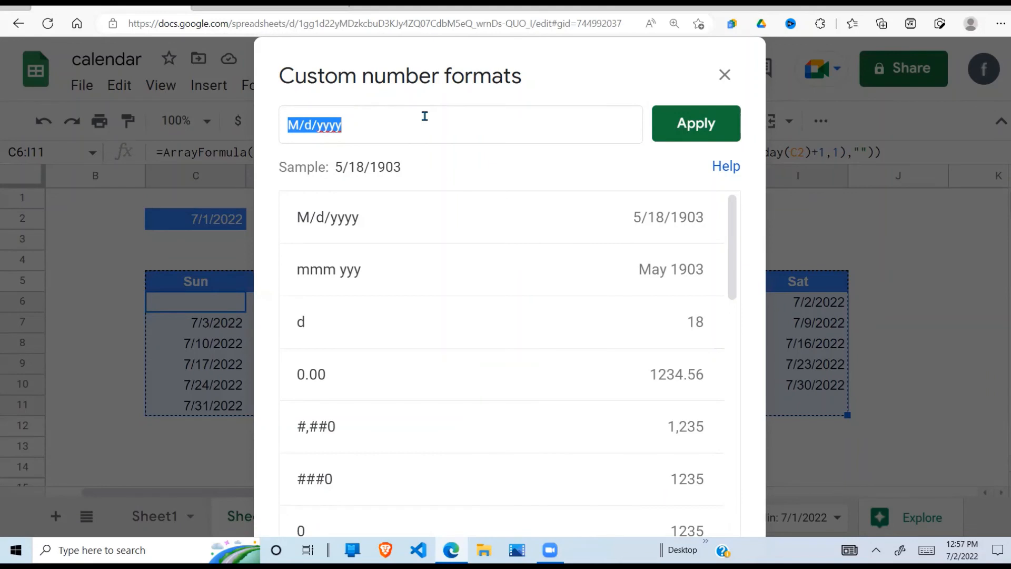
type("d")
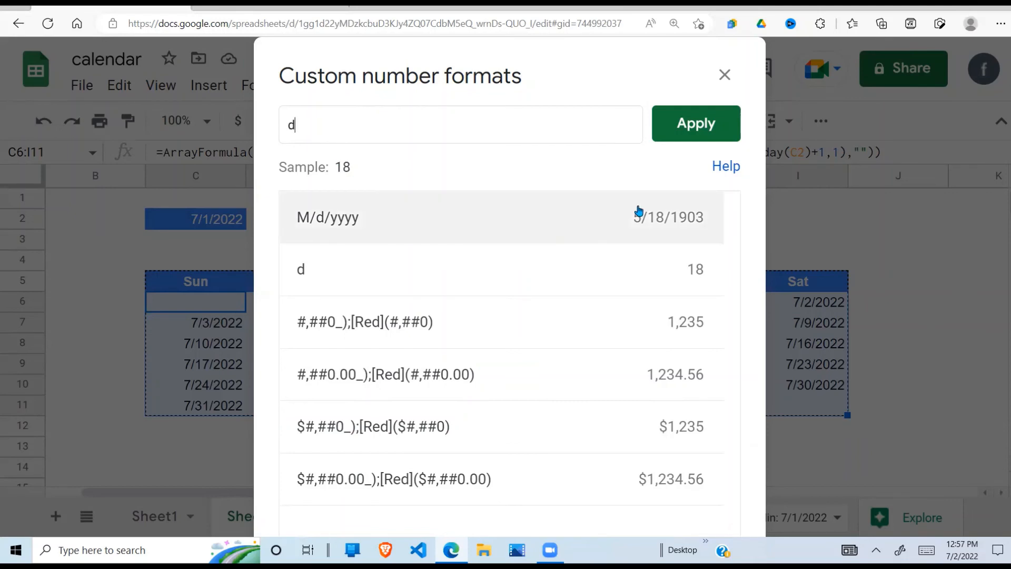
left_click(713, 131)
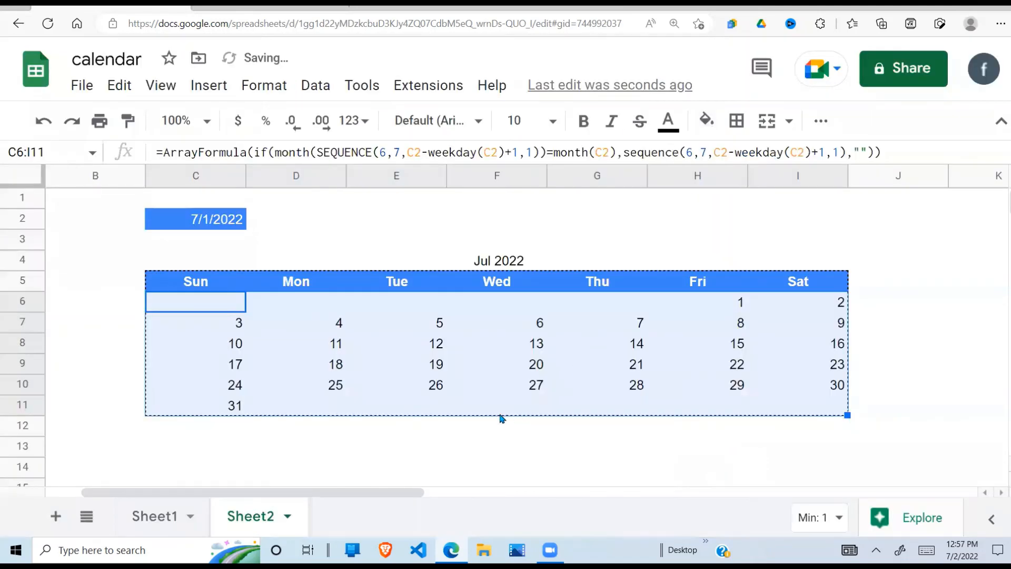
- Center the day numbers in C6:I11 horizontally
left_click(494, 412)
left_click(401, 372)
left_click_drag(205, 308, 779, 409)
left_click(820, 121)
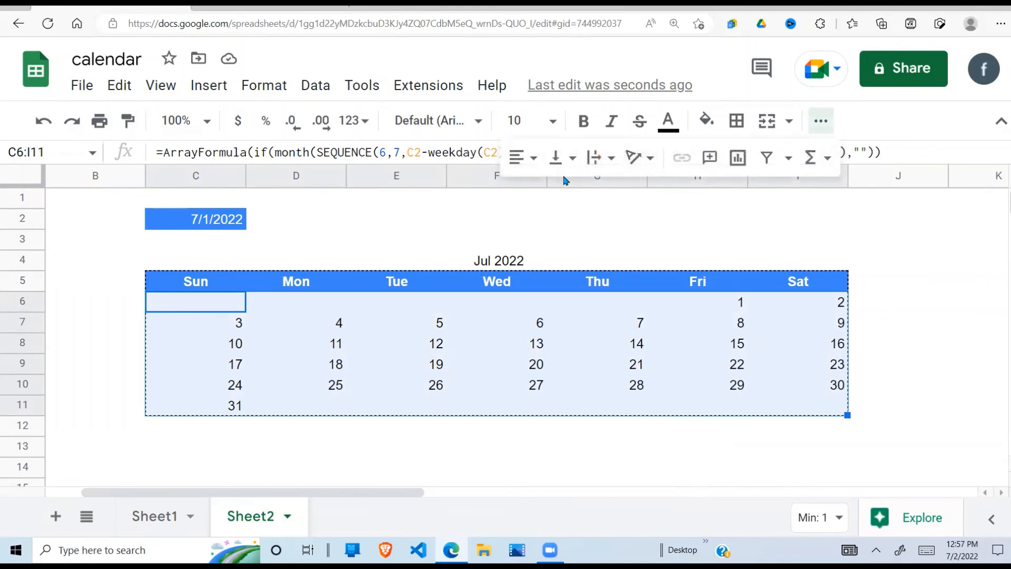
left_click(527, 157)
left_click(548, 204)
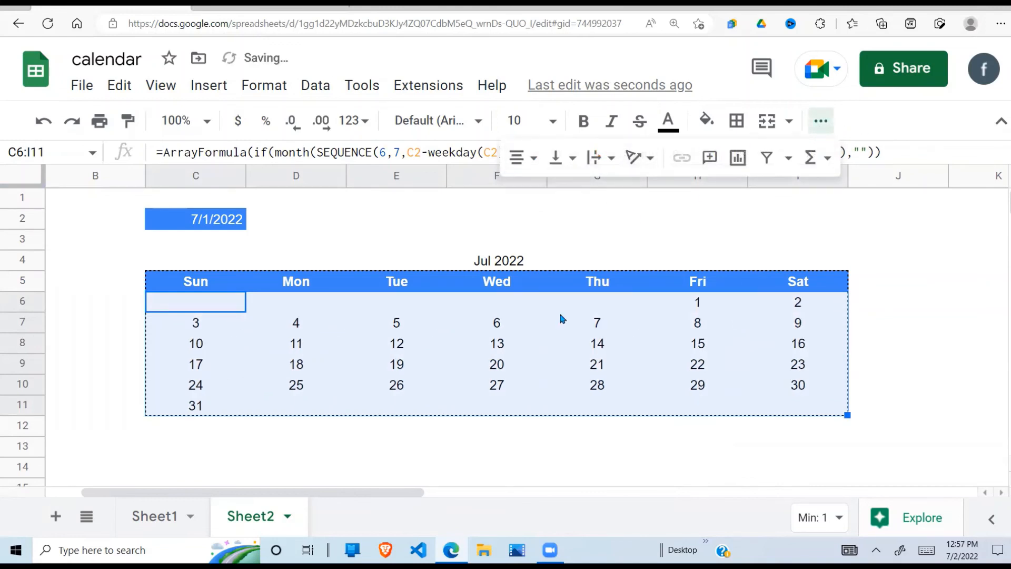
left_click(564, 362)
left_click(276, 348)
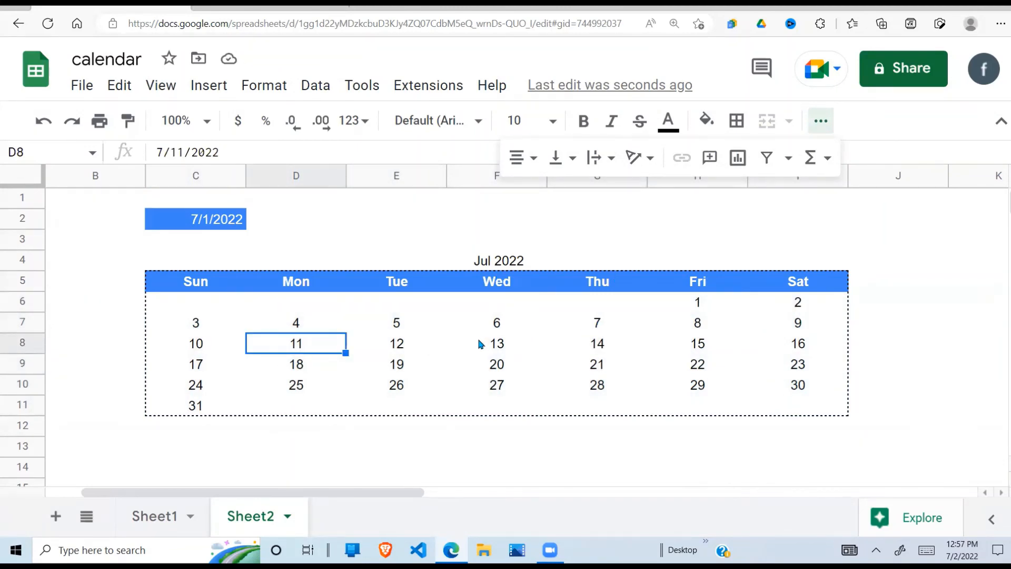
- Test the calendar by setting the start date in C2 to 8/1/2022, and check the month title and first day
left_click(510, 261)
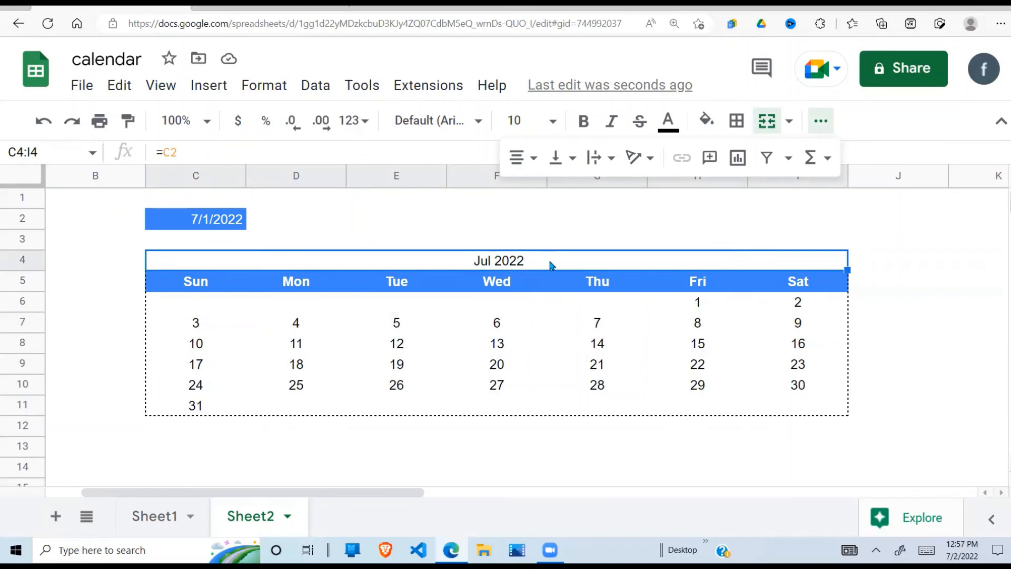
left_click(388, 318)
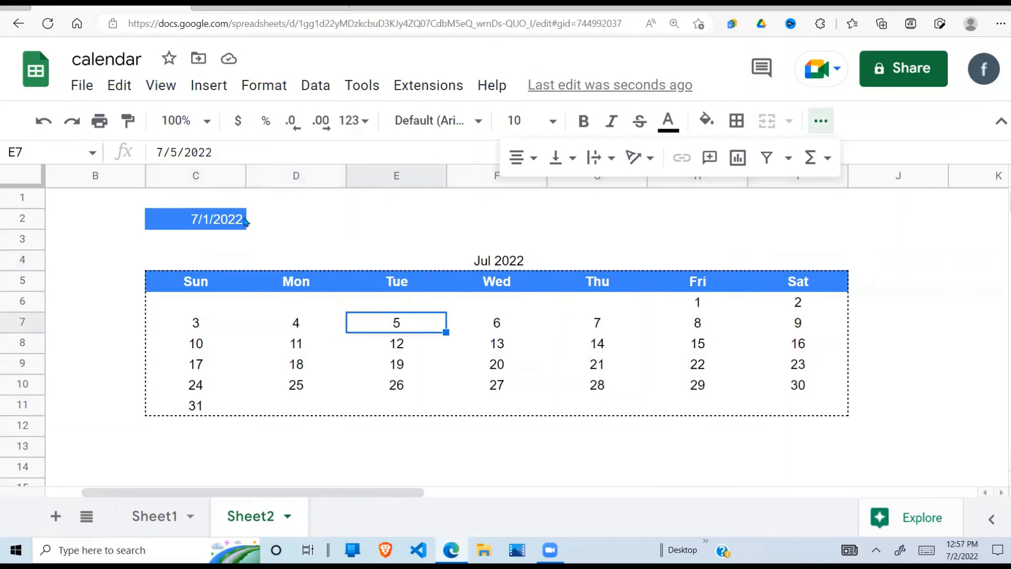
left_click(243, 220)
left_click(163, 152)
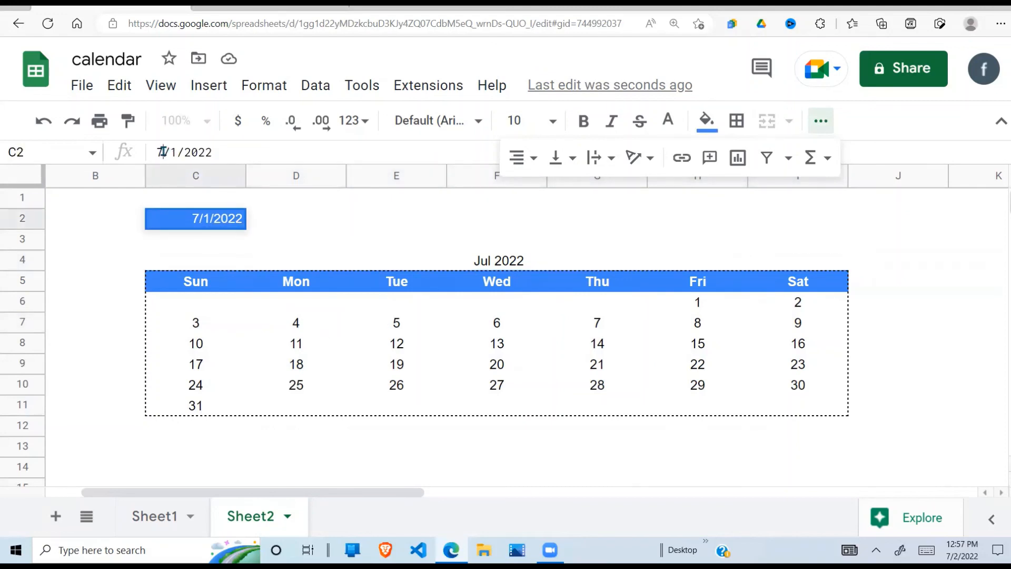
key("BackSpace")
type("8")
key("Return")
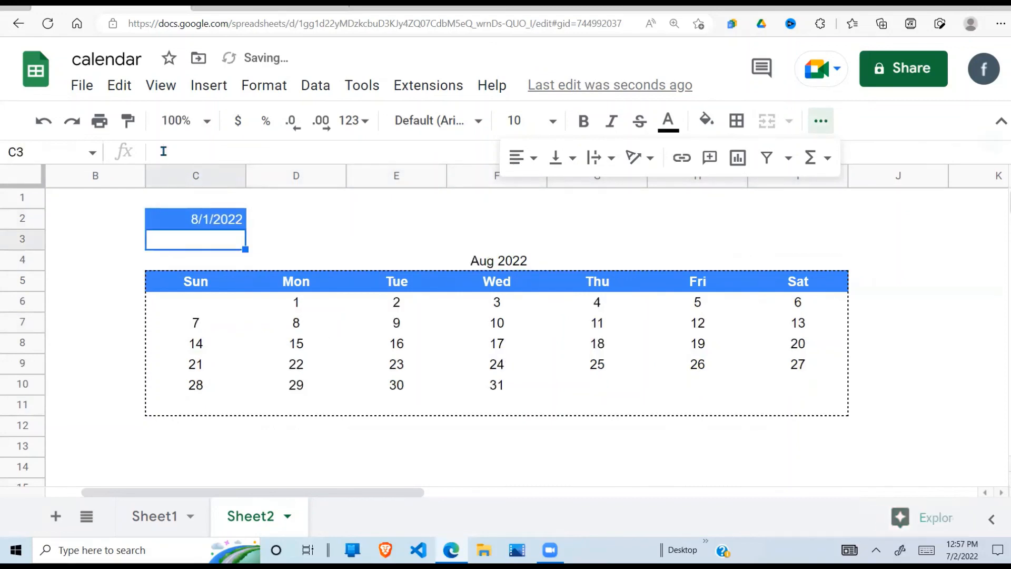
left_click(400, 306)
left_click(514, 245)
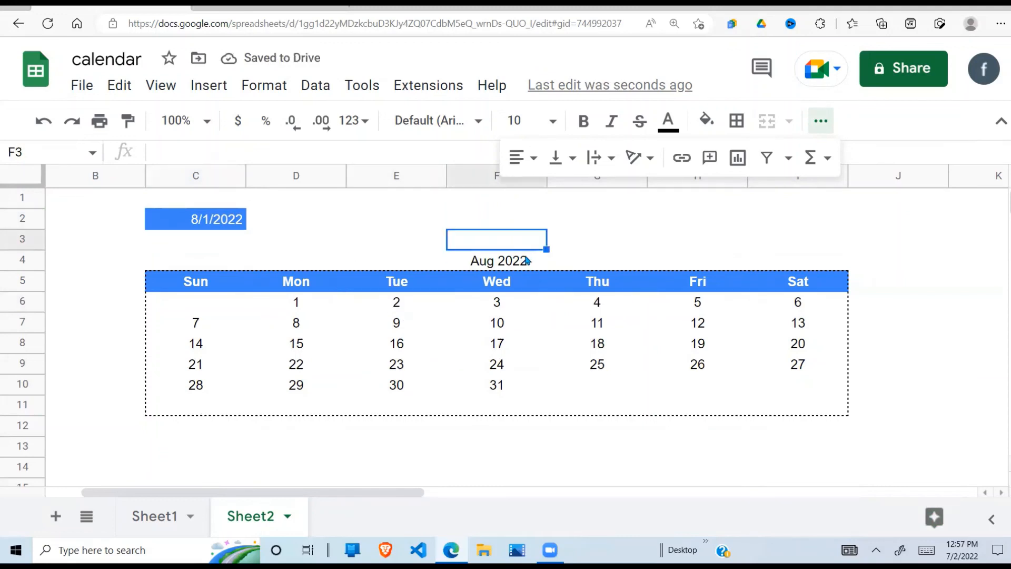
left_click(518, 261)
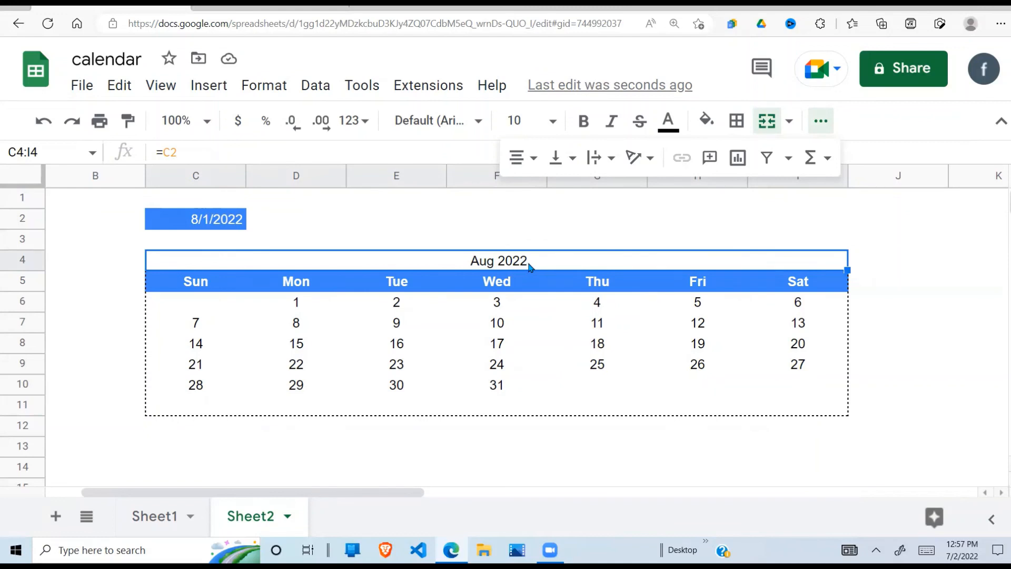
left_click(352, 322)
left_click(284, 303)
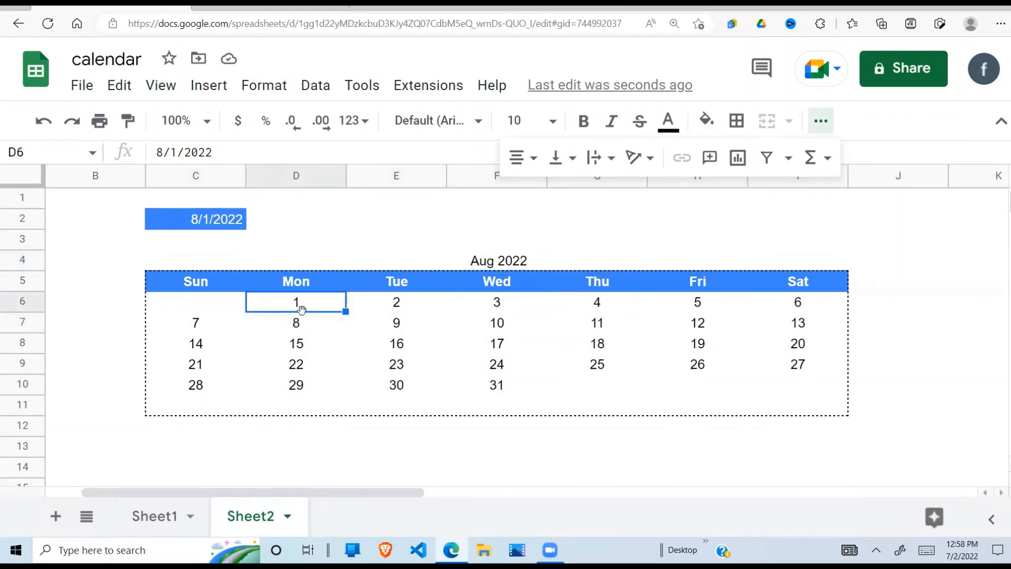
- Test the calendar with December by setting the start date in C2 to 12/1/2022, and check the dates
double_click(198, 220)
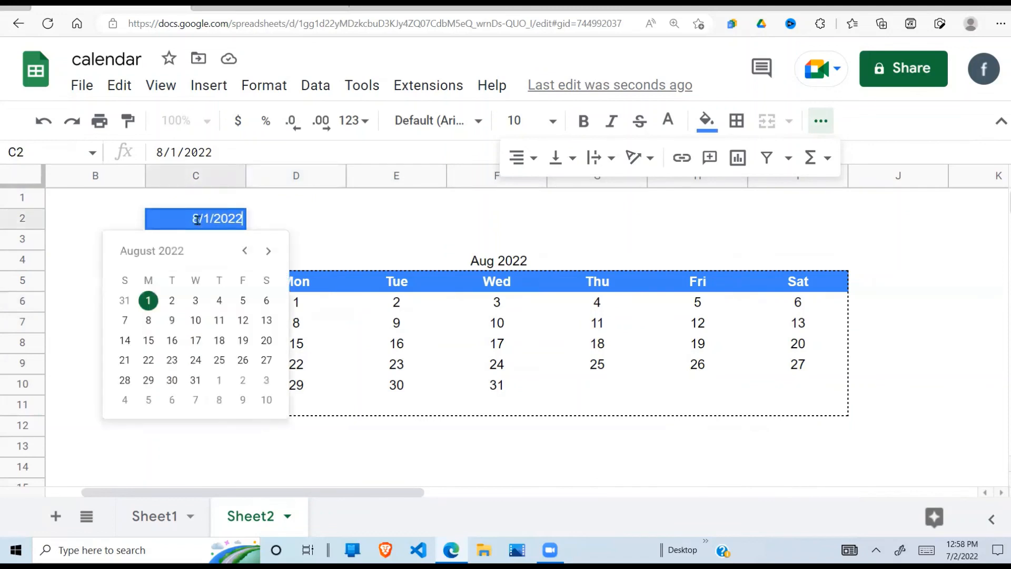
left_click(197, 220)
key("BackSpace")
type("12")
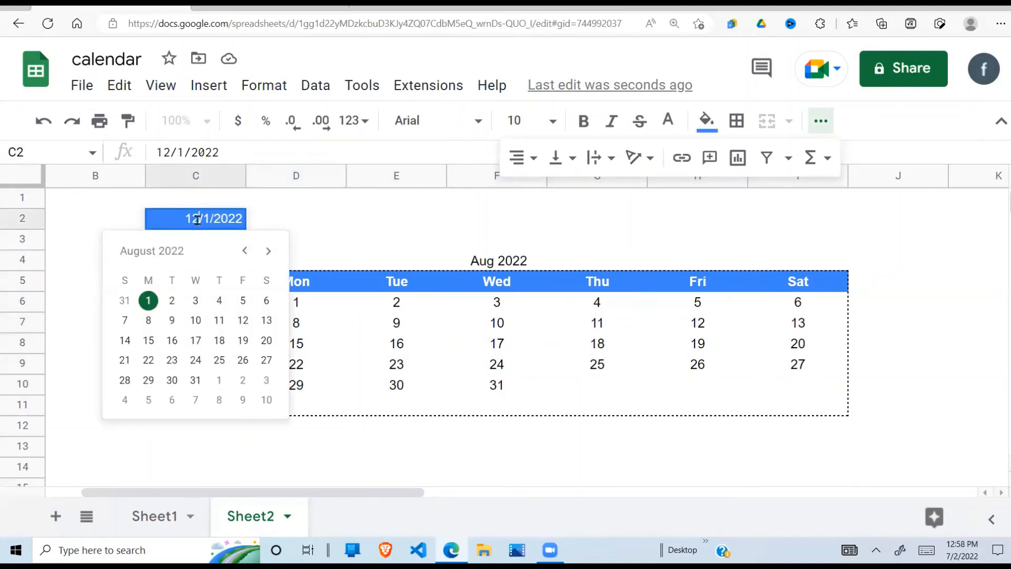
key("Return")
left_click(531, 299)
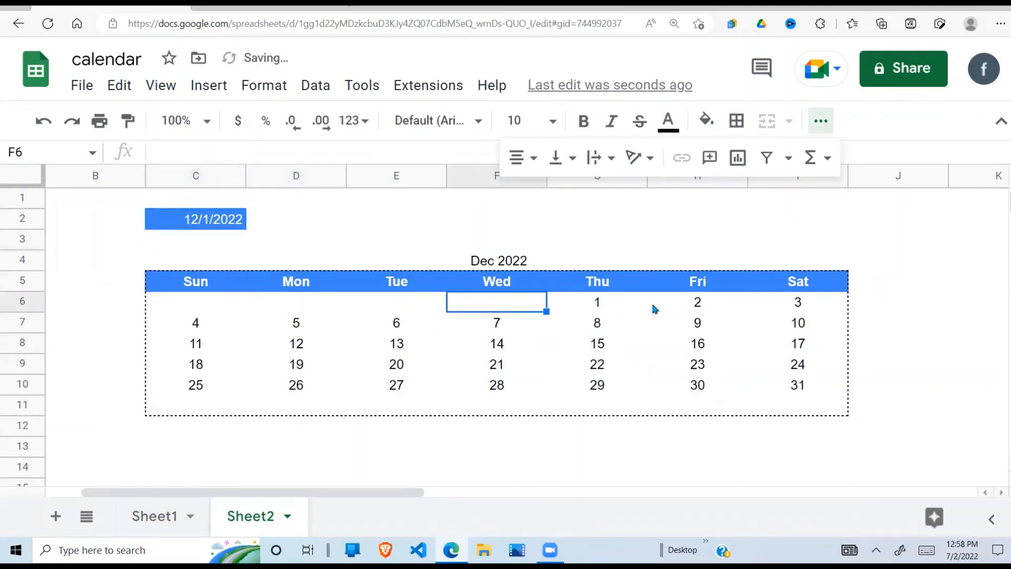
left_click(668, 362)
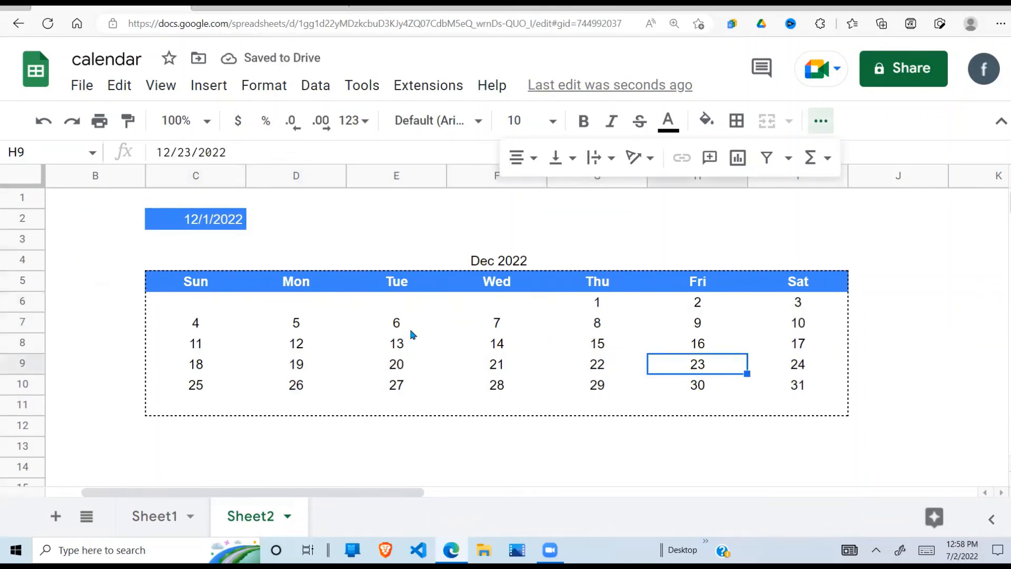
- Choose October 1, 2022 as the start date in C2 from the date picker's calendar
double_click(226, 218)
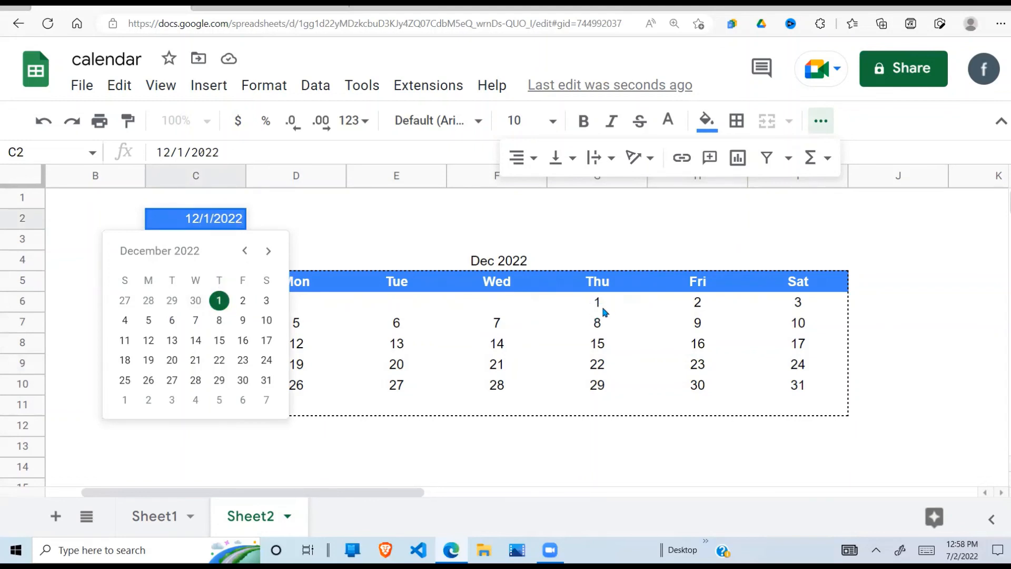
left_click(246, 251)
left_click(245, 251)
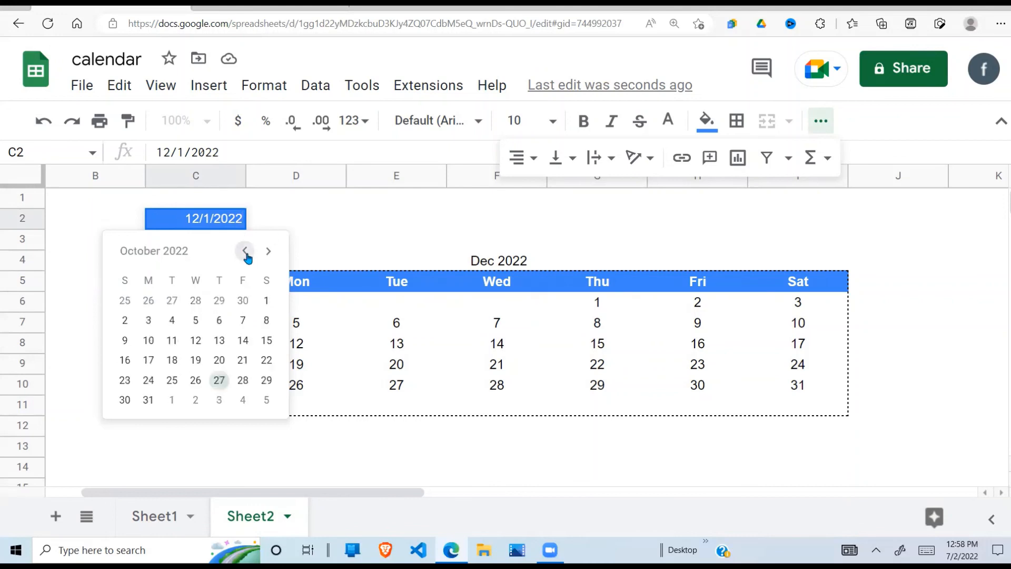
left_click(268, 299)
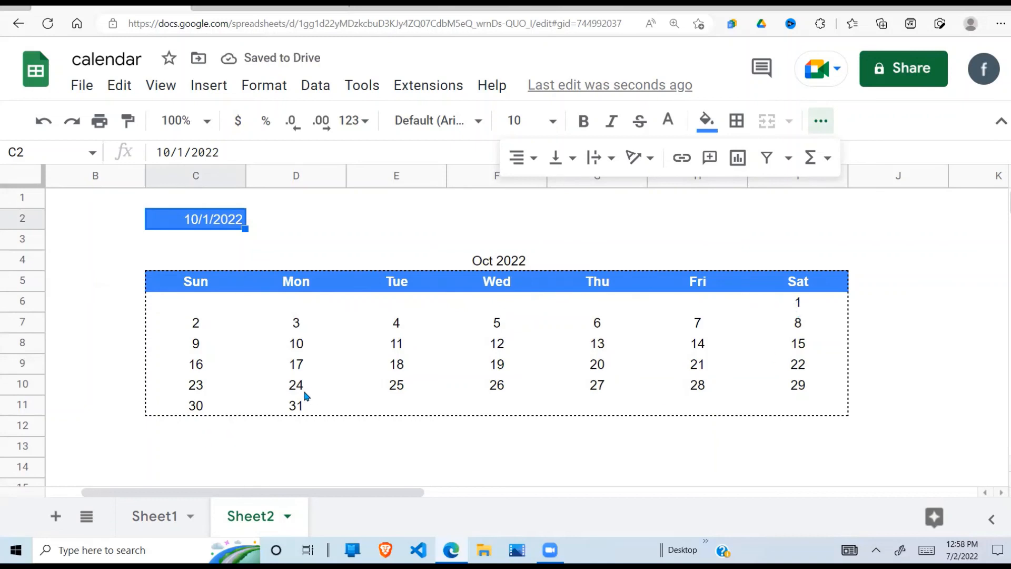
double_click(217, 223)
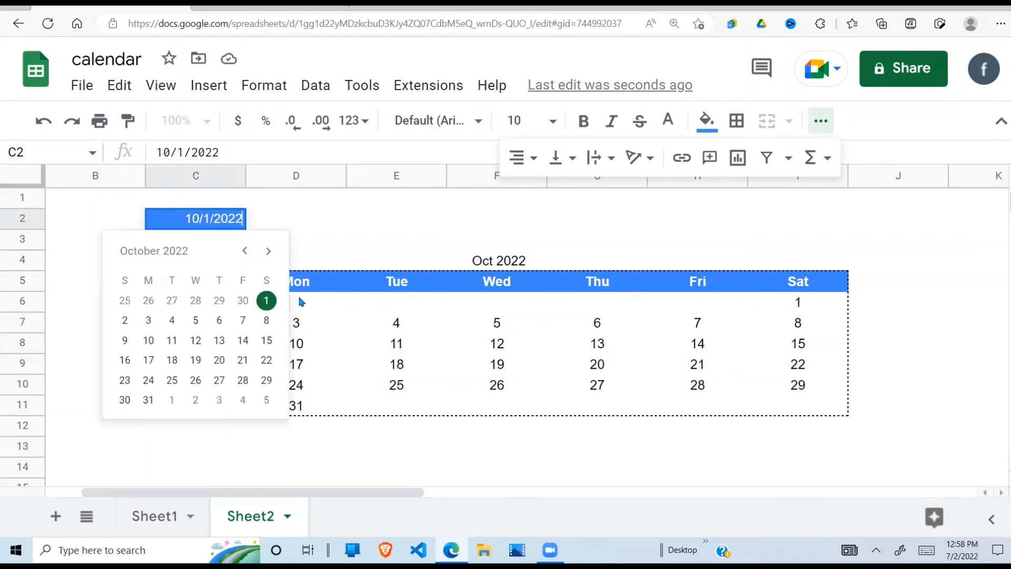
left_click(360, 324)
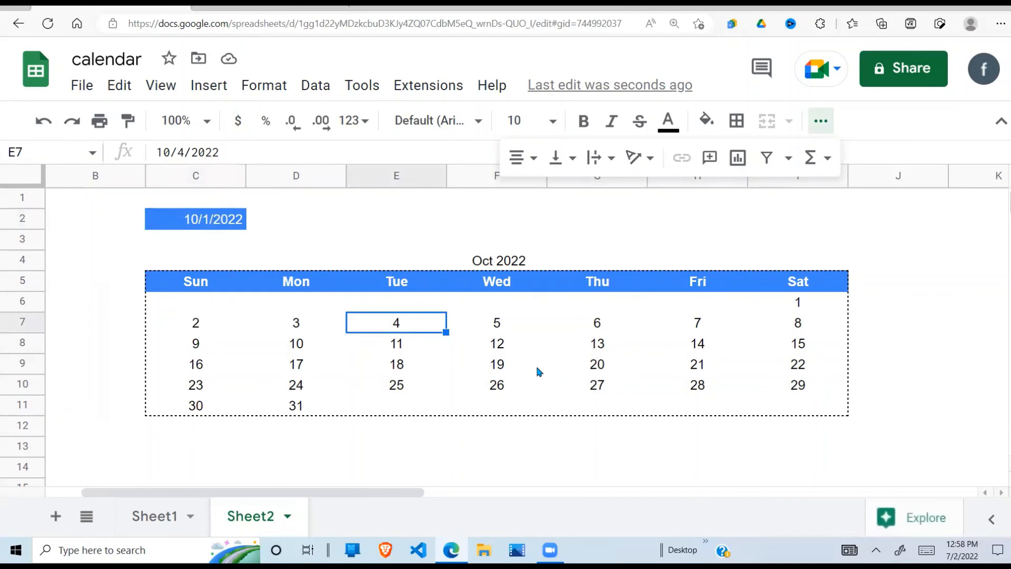